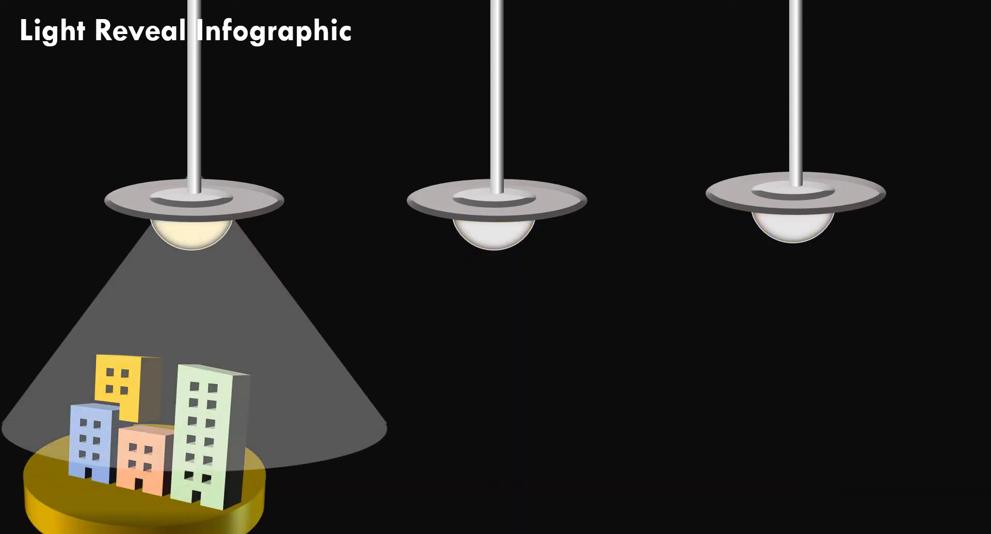
# End the Light Reveal Infographic slide show and return to Normal view.
pyautogui.press('Escape')
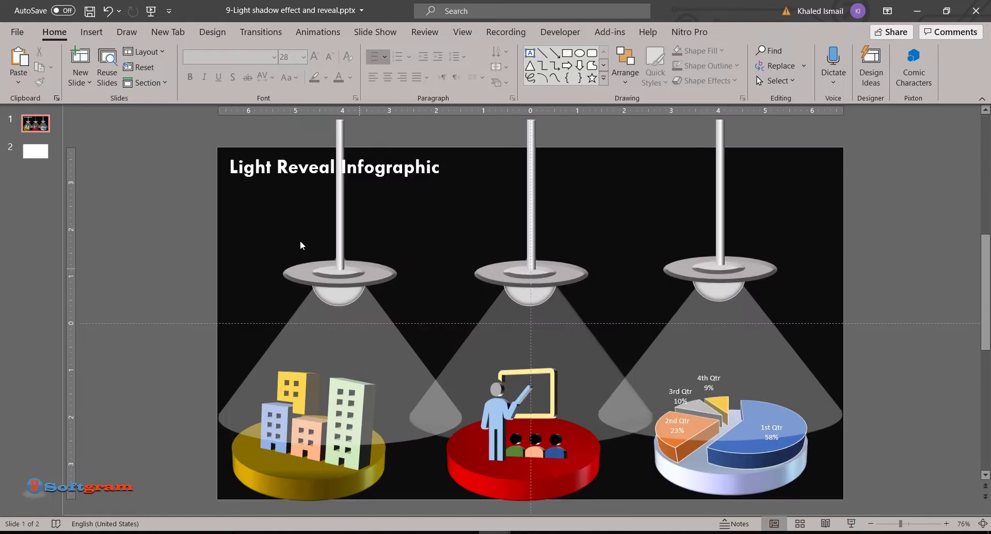
# Paste the 'Light Reveal Infographic' title from slide 1 onto slide 2.
pyautogui.click(311, 175)
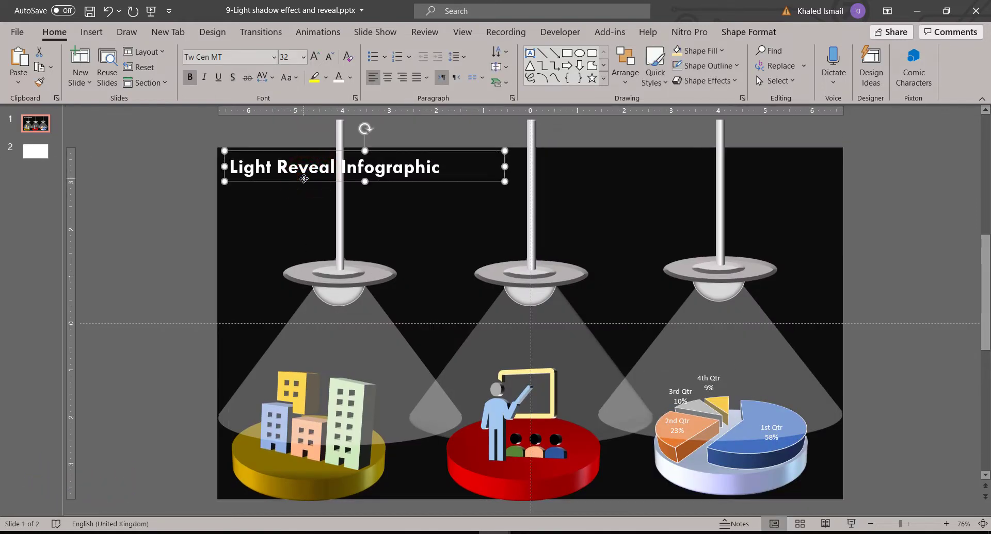
pyautogui.click(31, 161)
pyautogui.hotkey('ctrl', 'v')
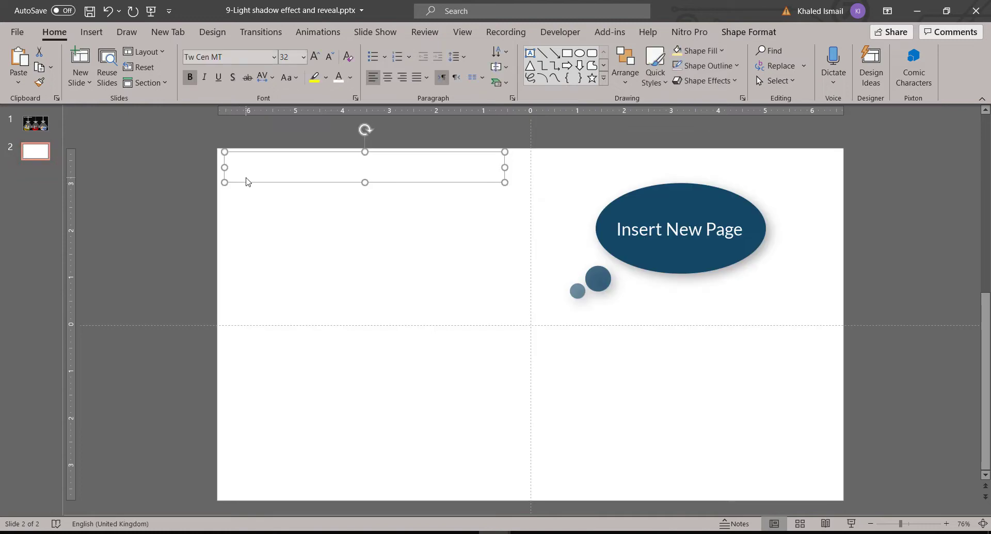
# Give slide 2 a solid black background, then pick the Can shape.
pyautogui.rightClick(627, 284)
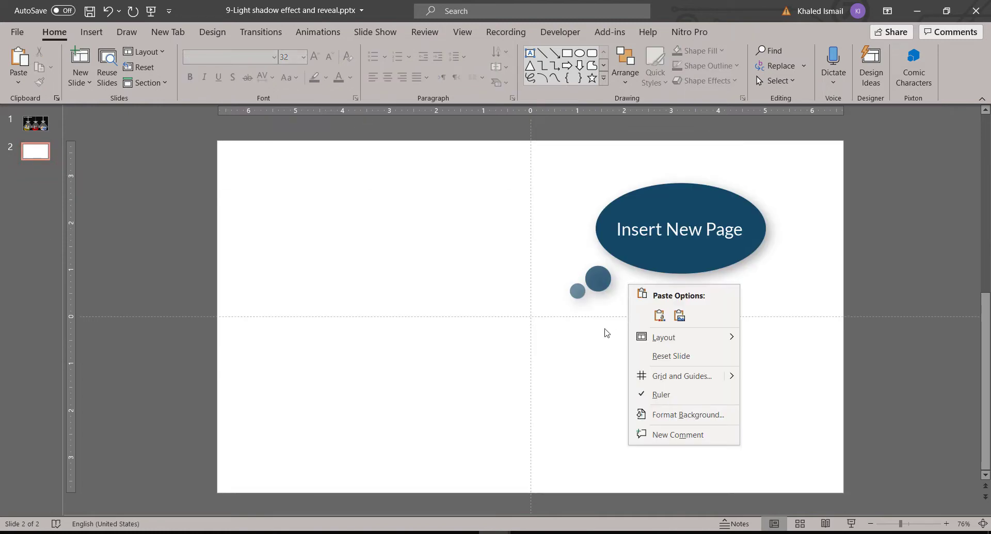
pyautogui.click(676, 414)
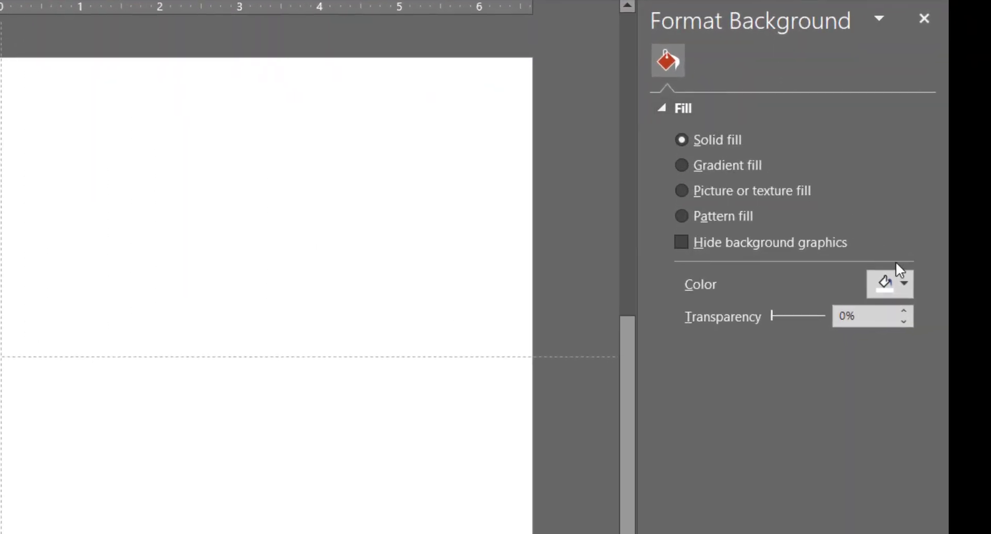
pyautogui.click(887, 282)
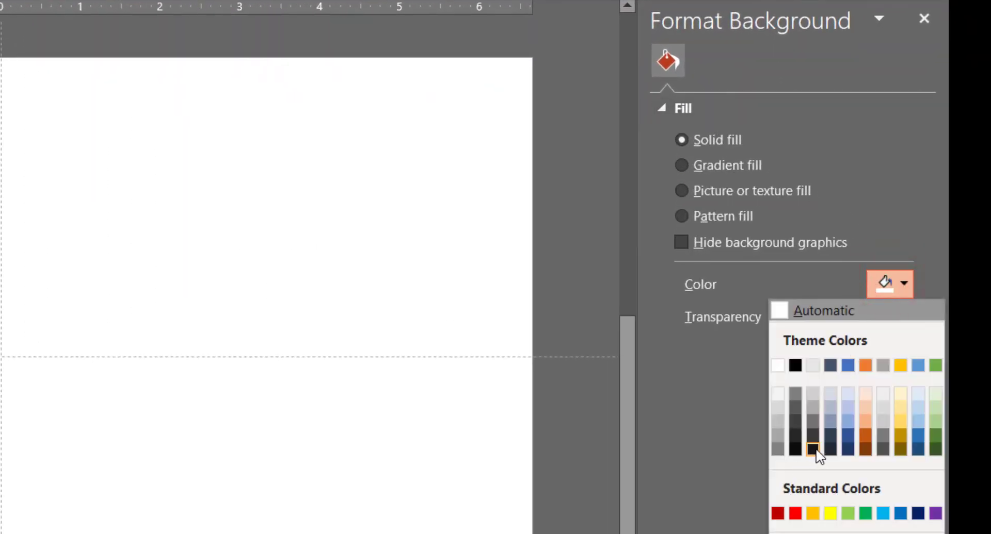
pyautogui.click(797, 368)
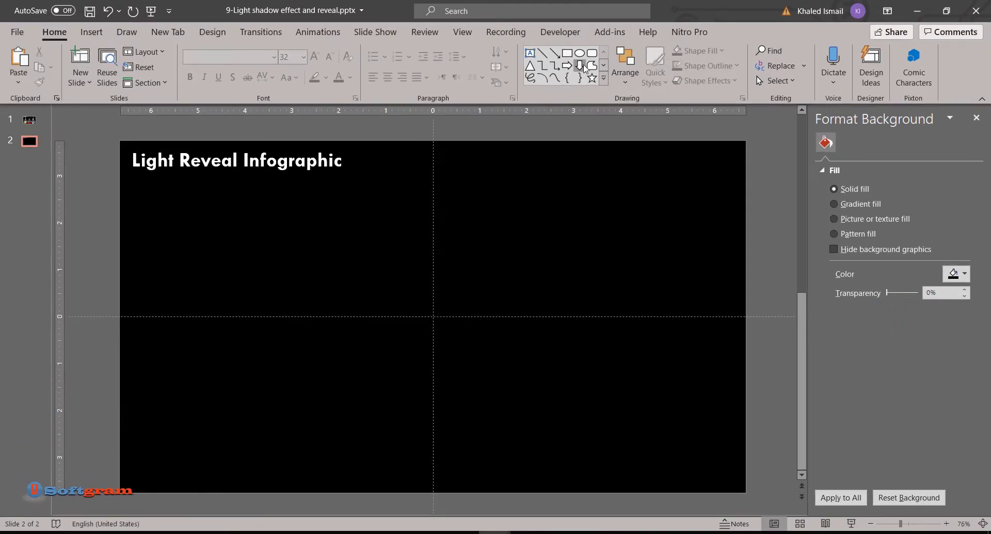
pyautogui.click(602, 78)
pyautogui.click(542, 79)
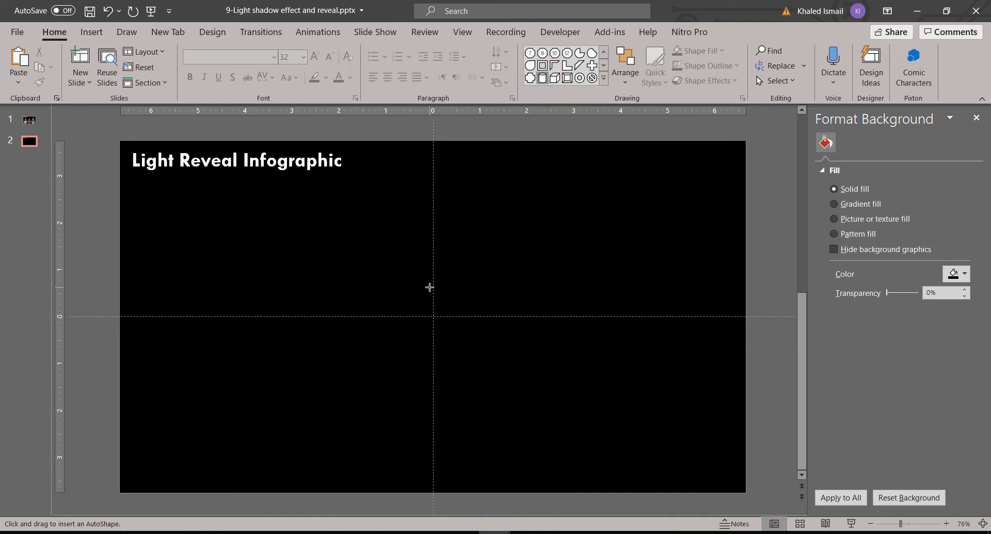
# Draw a tall thin cylinder about 2.75" by 0.26" mid-slide, with no outline.
pyautogui.moveTo(425, 283); pyautogui.dragTo(440, 378)
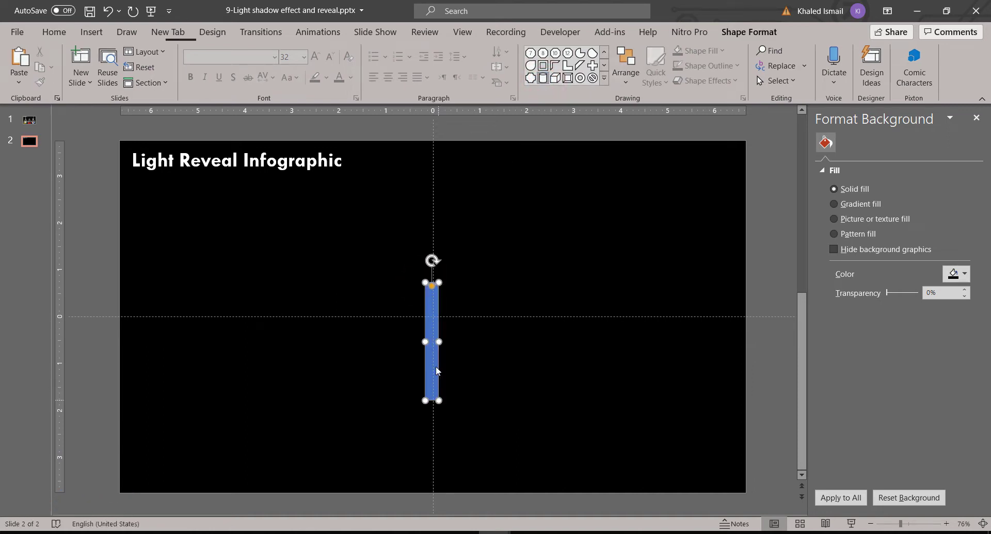
pyautogui.moveTo(432, 364); pyautogui.dragTo(431, 310)
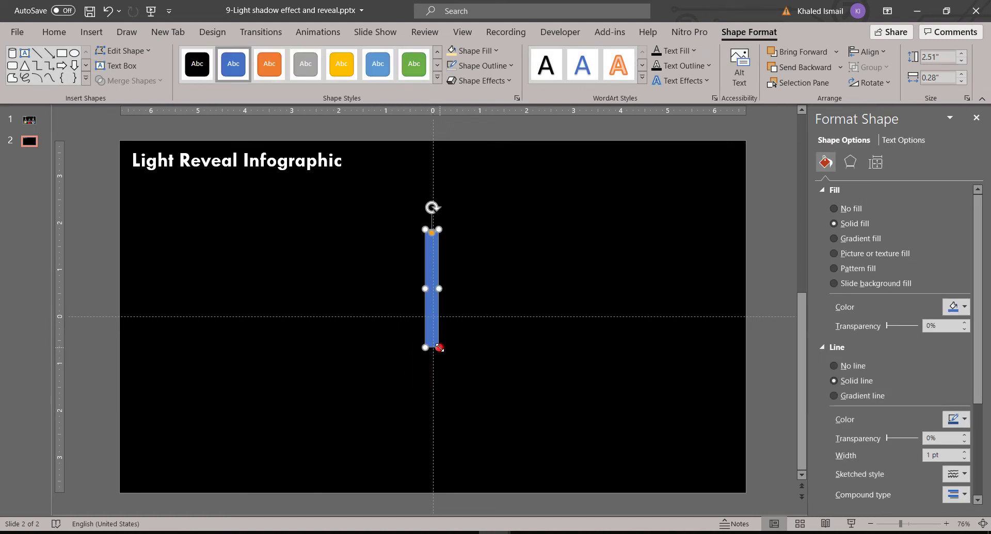
pyautogui.moveTo(439, 348); pyautogui.dragTo(438, 358)
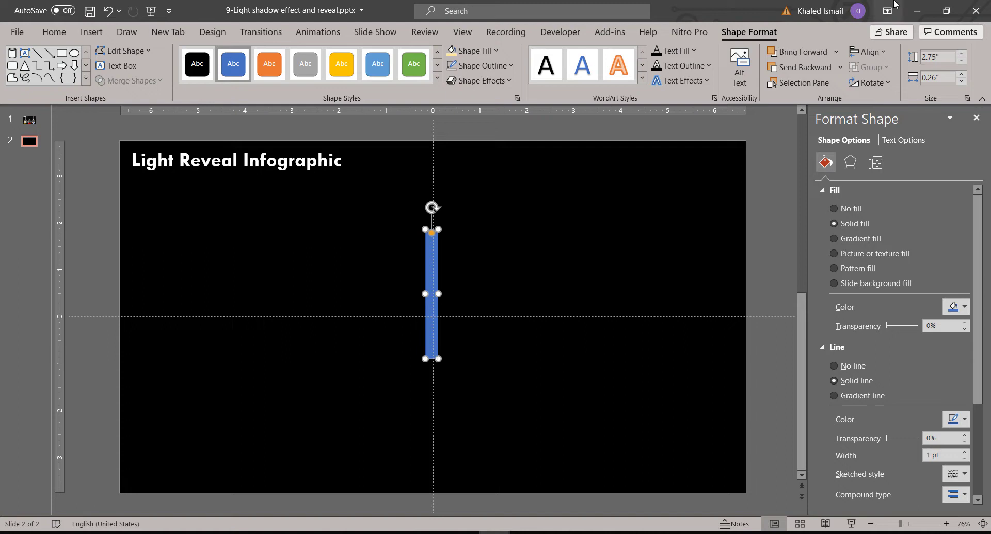
pyautogui.click(496, 67)
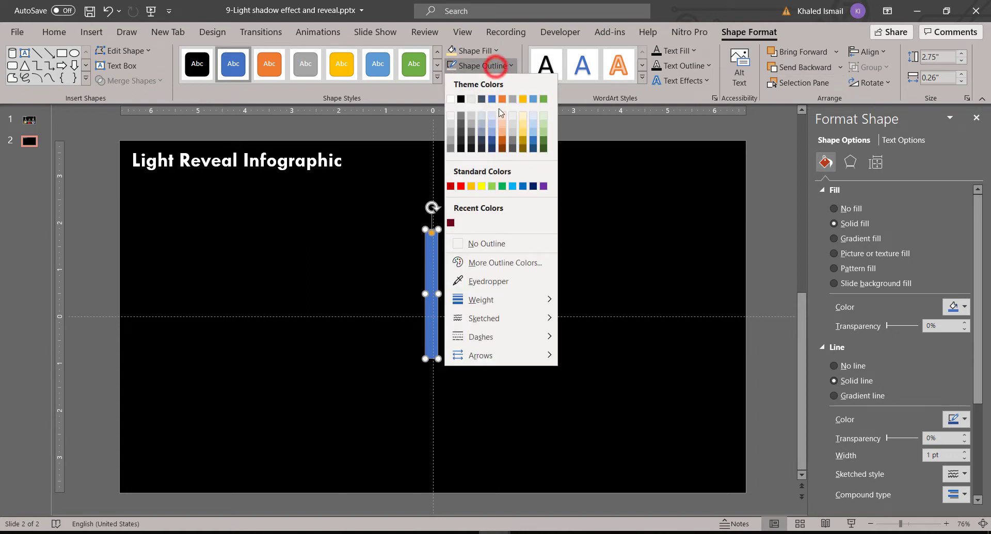
pyautogui.click(518, 240)
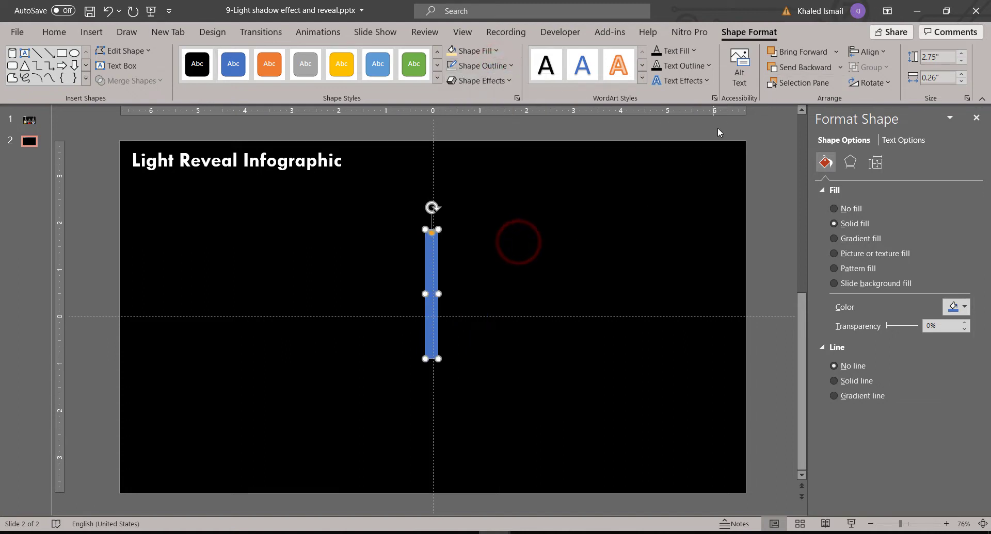
# Switch the cylinder to a gradient fill and make the middle stop black.
pyautogui.click(860, 242)
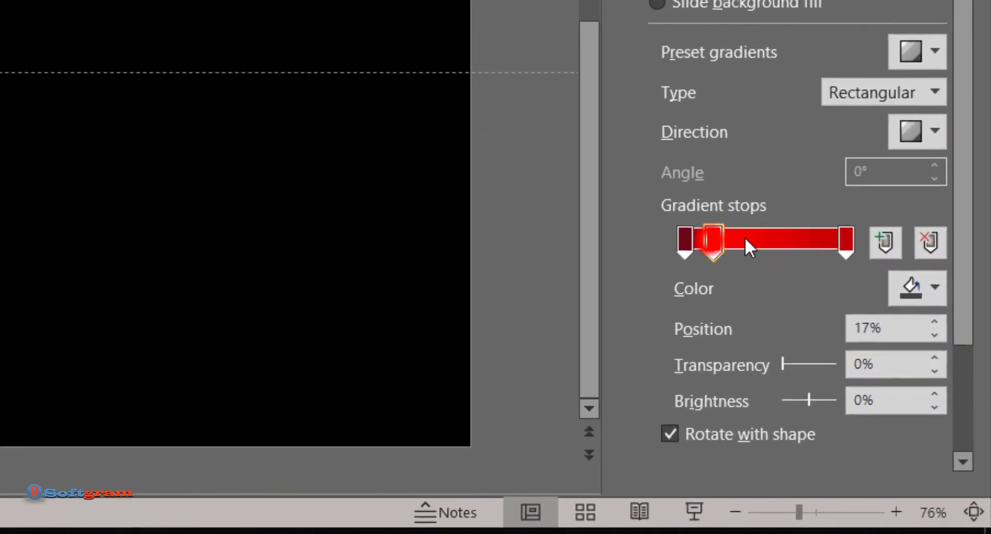
pyautogui.moveTo(713, 240); pyautogui.dragTo(778, 238)
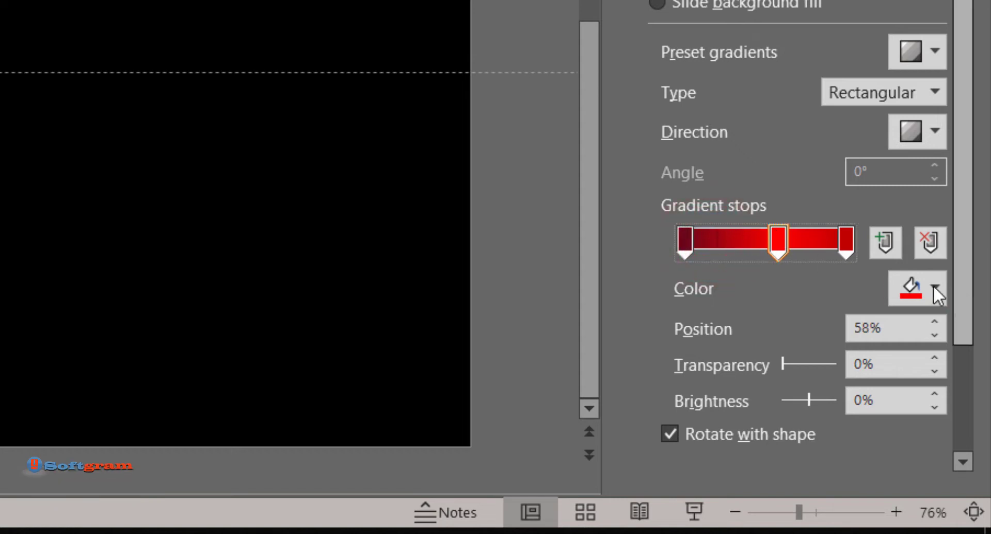
pyautogui.click(912, 288)
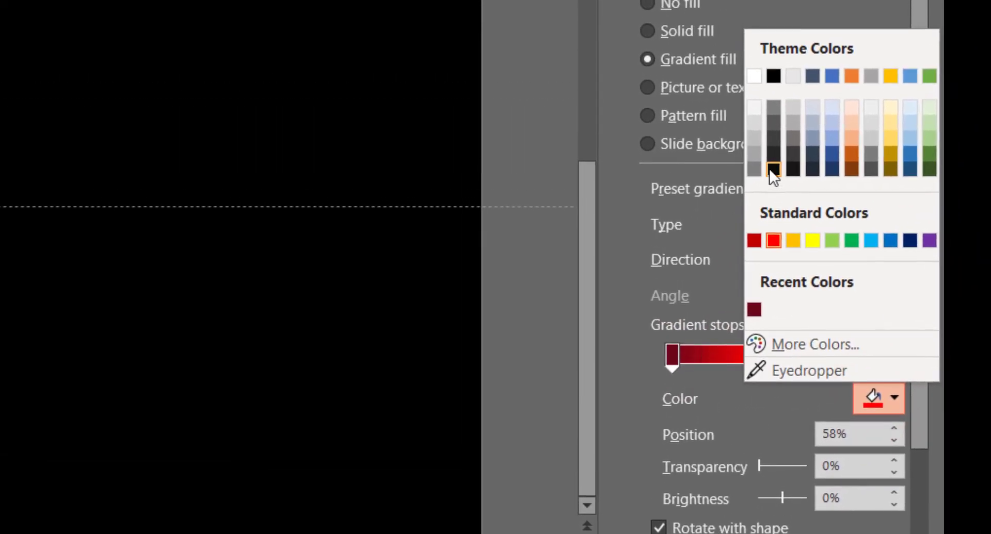
pyautogui.click(774, 170)
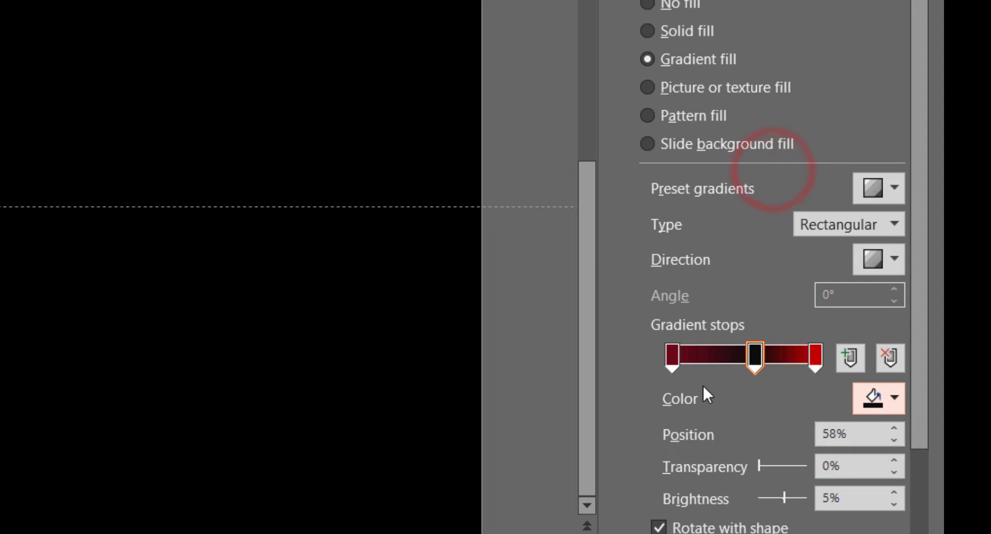
# Set the gradient stops to near-white, light grey and black from first to last.
pyautogui.click(679, 361)
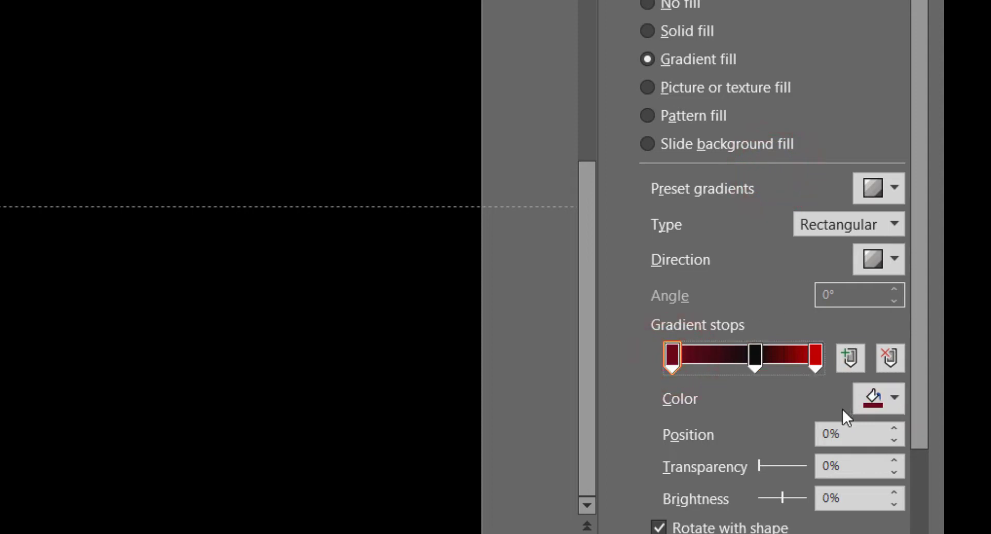
pyautogui.click(864, 400)
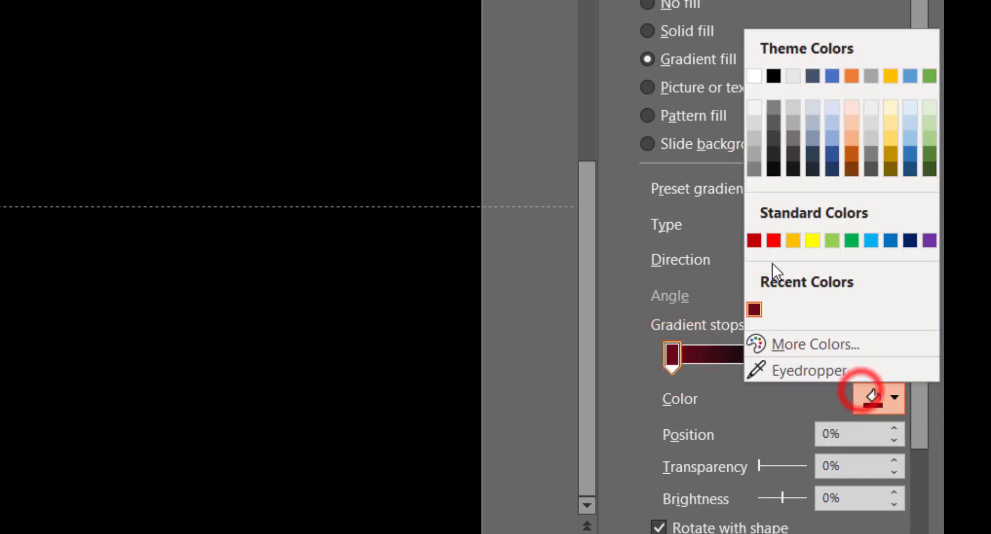
pyautogui.click(758, 107)
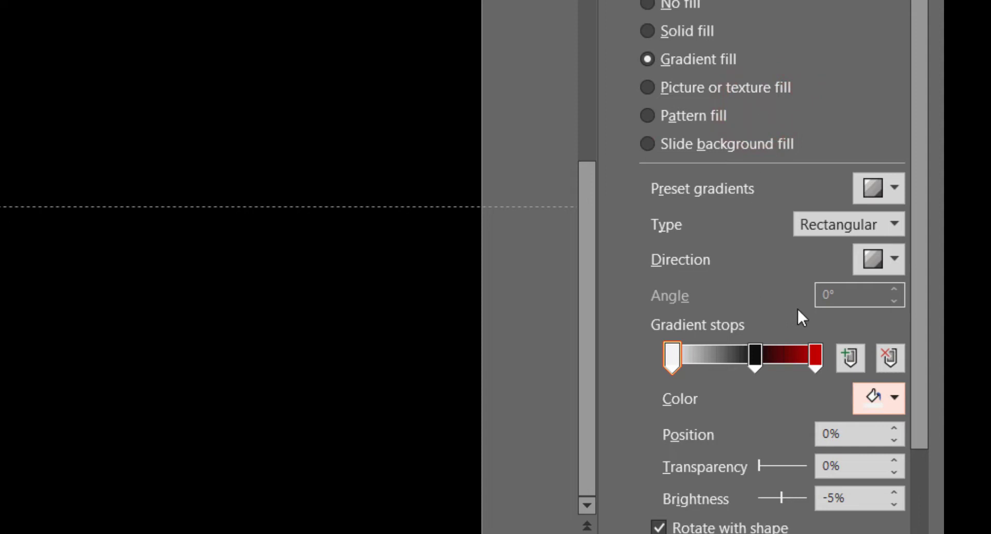
pyautogui.click(754, 356)
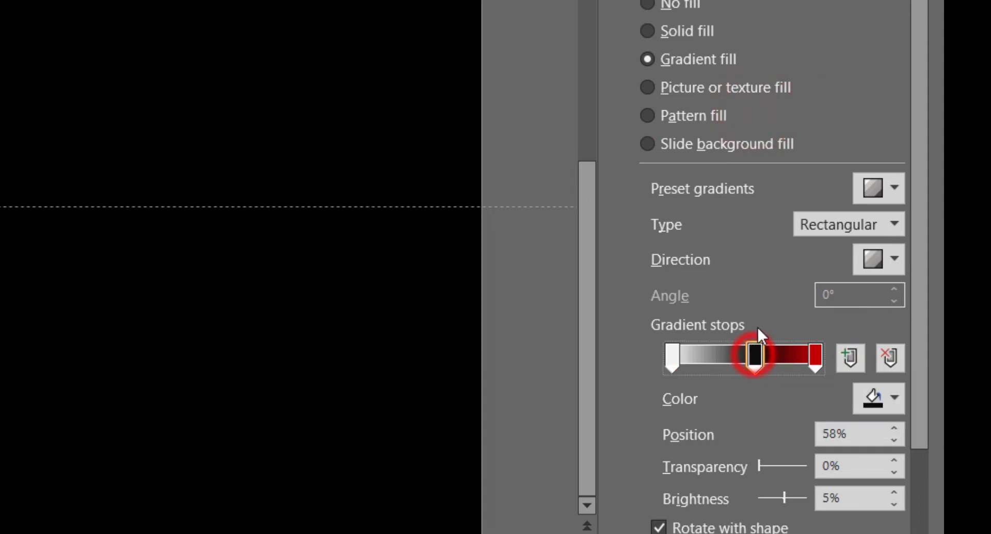
pyautogui.click(857, 412)
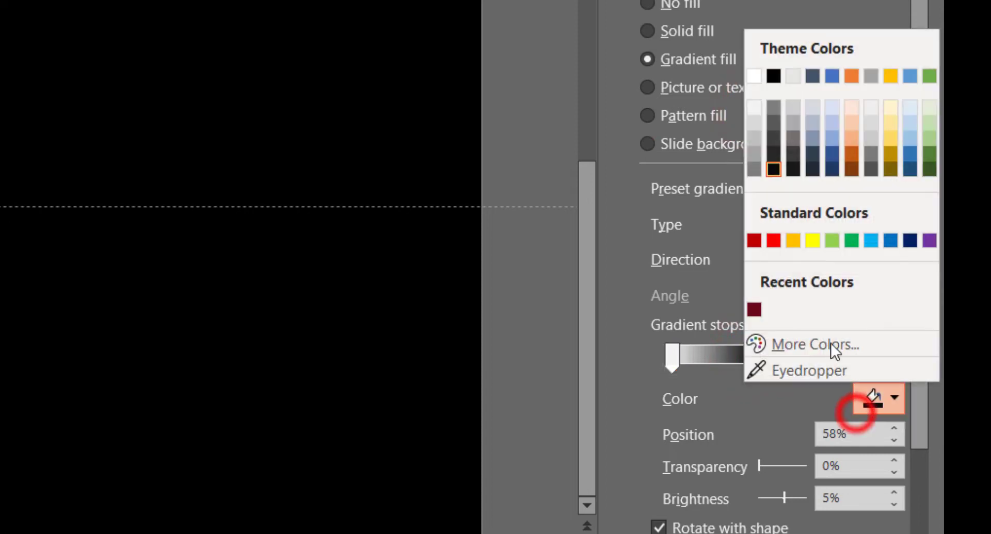
pyautogui.click(760, 128)
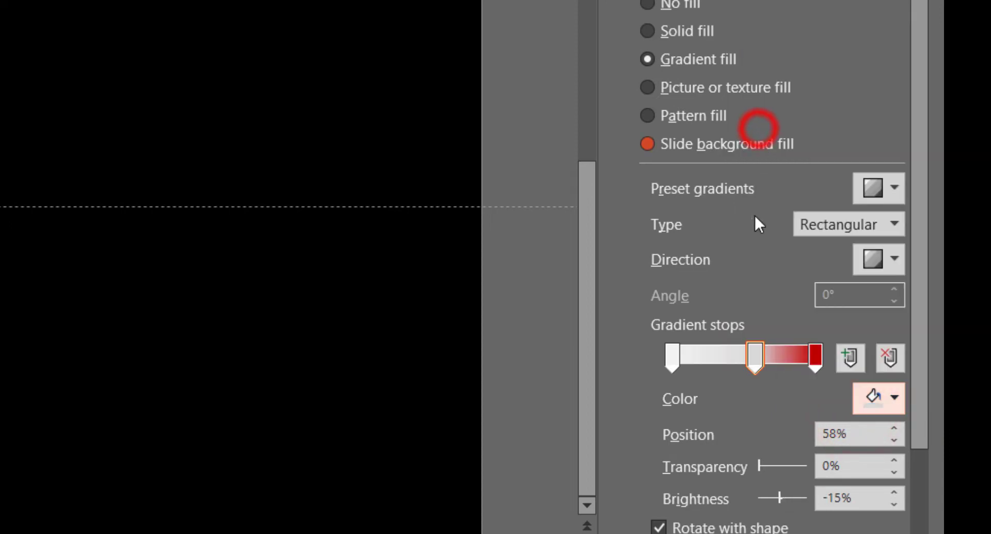
pyautogui.click(816, 355)
pyautogui.click(869, 395)
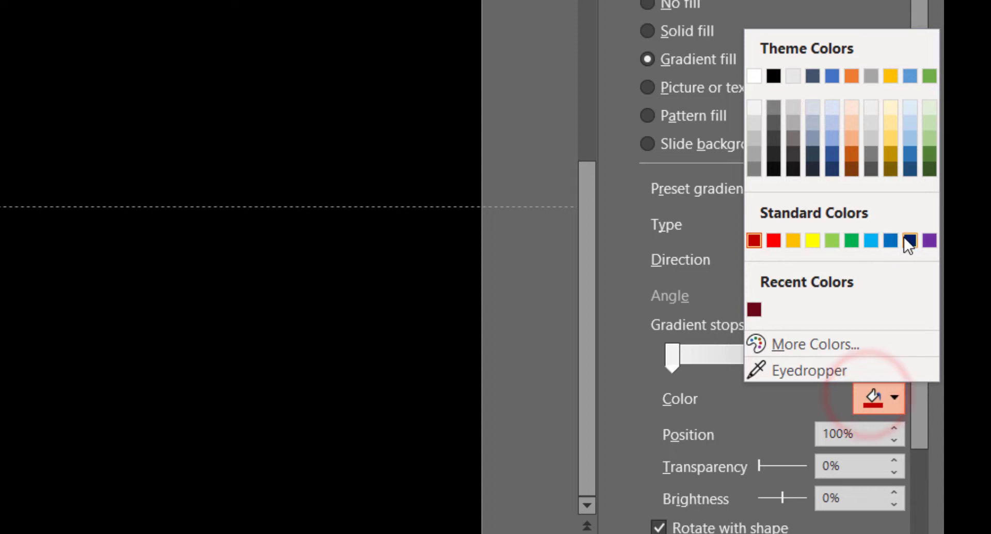
pyautogui.click(778, 168)
# Make the gradient Linear at 0° with the middle stop at 55%.
pyautogui.click(750, 357)
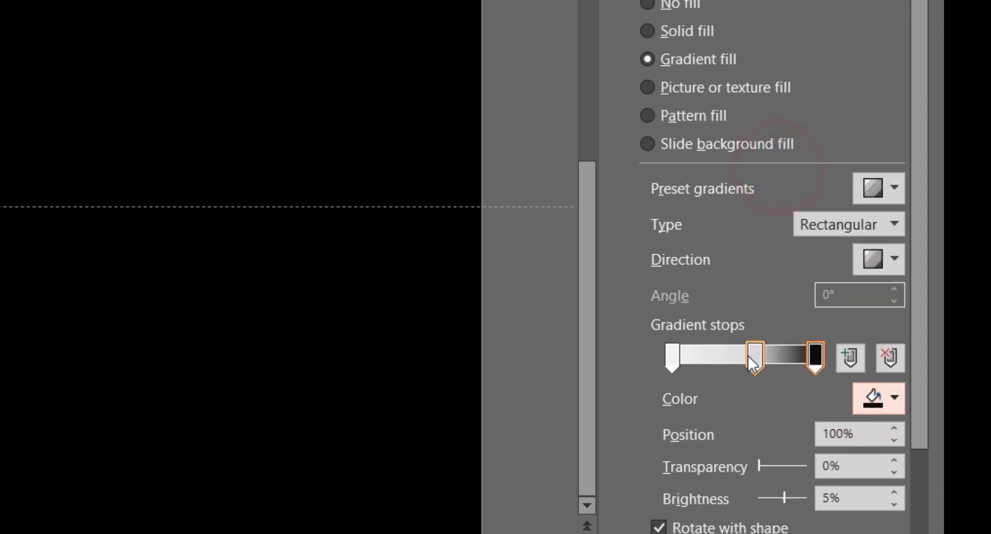
pyautogui.moveTo(745, 357); pyautogui.dragTo(737, 360)
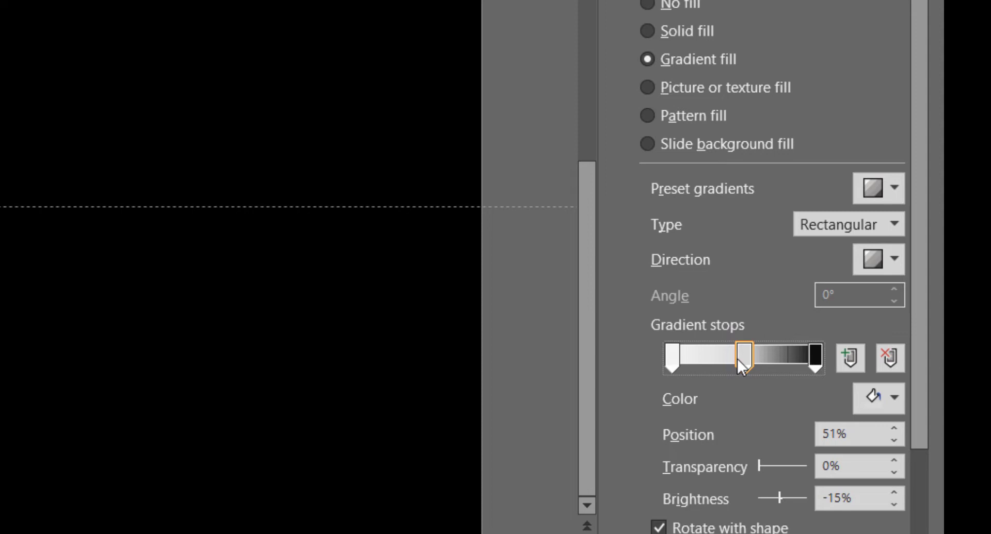
pyautogui.moveTo(743, 363); pyautogui.dragTo(748, 361)
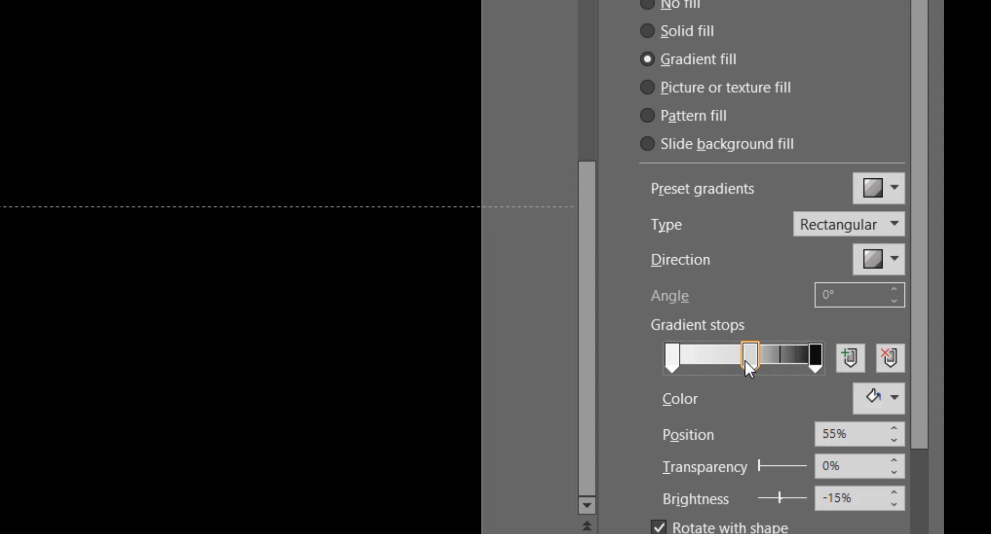
pyautogui.click(868, 269)
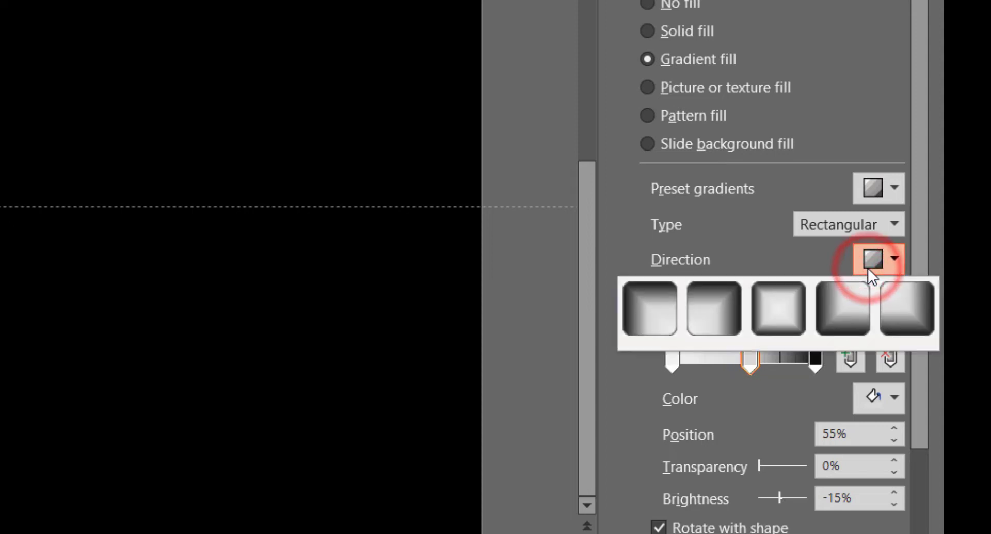
pyautogui.click(872, 265)
pyautogui.click(863, 228)
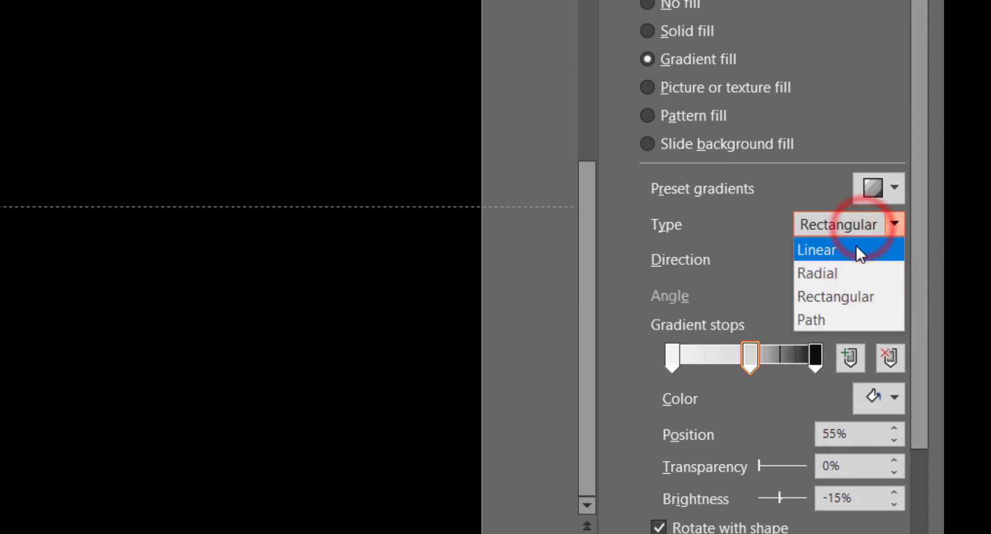
pyautogui.click(856, 248)
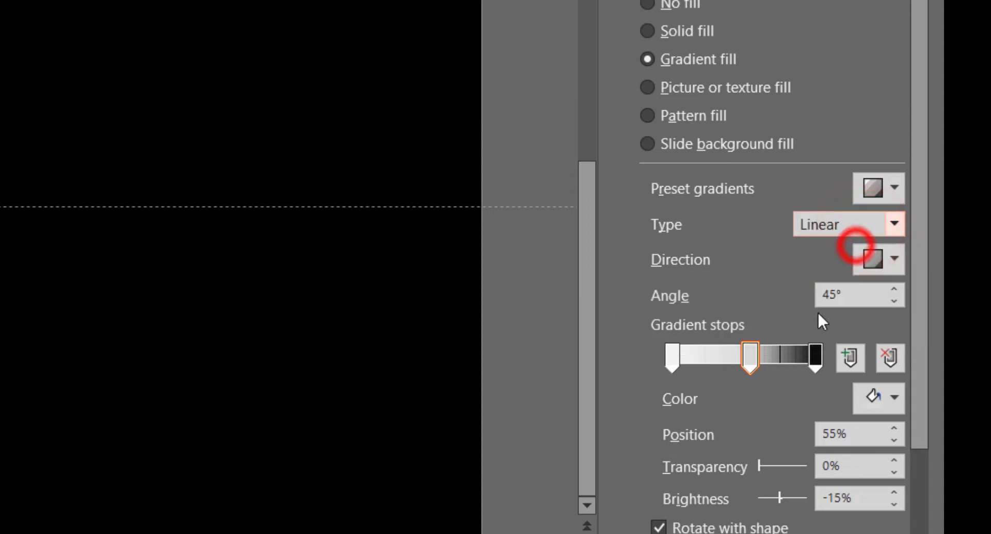
pyautogui.click(874, 265)
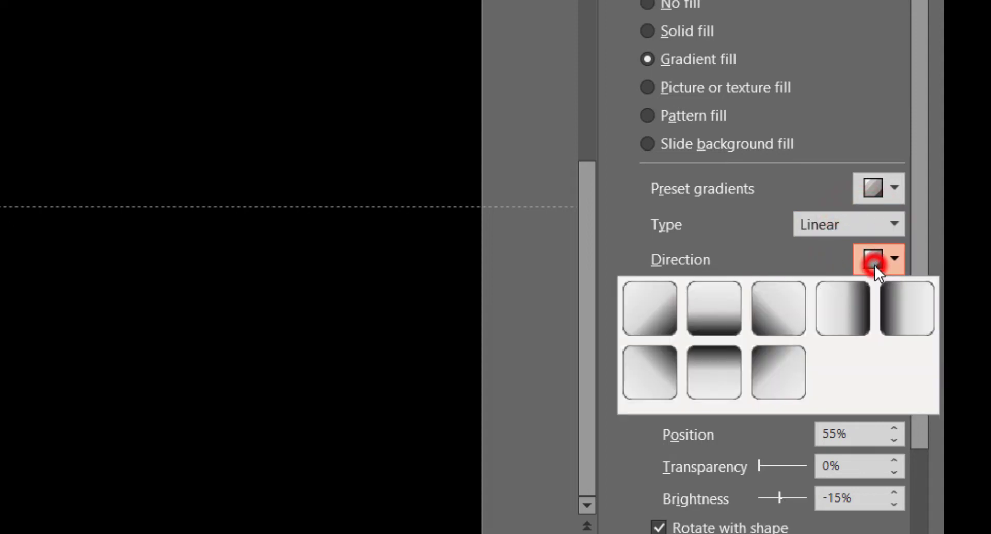
pyautogui.click(844, 309)
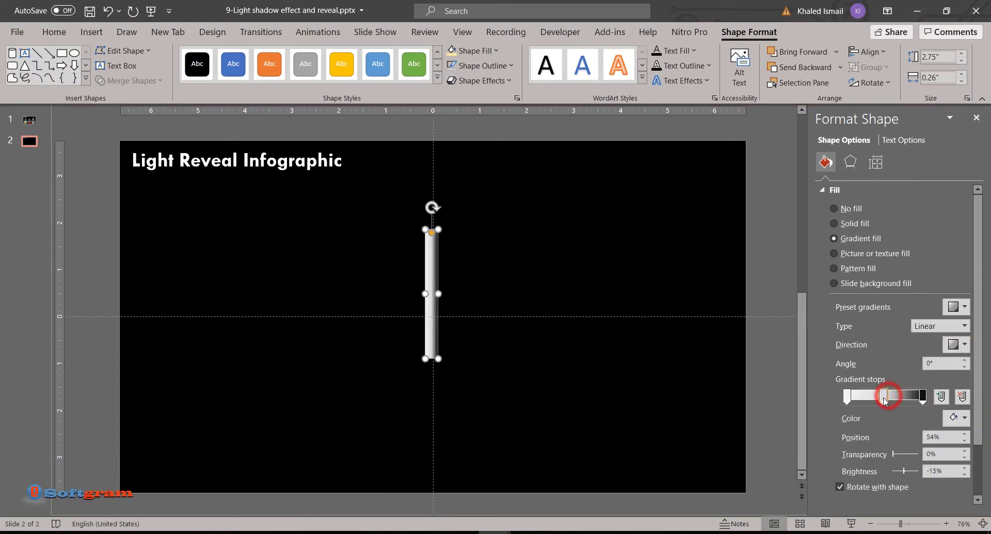
pyautogui.moveTo(891, 403); pyautogui.dragTo(889, 406)
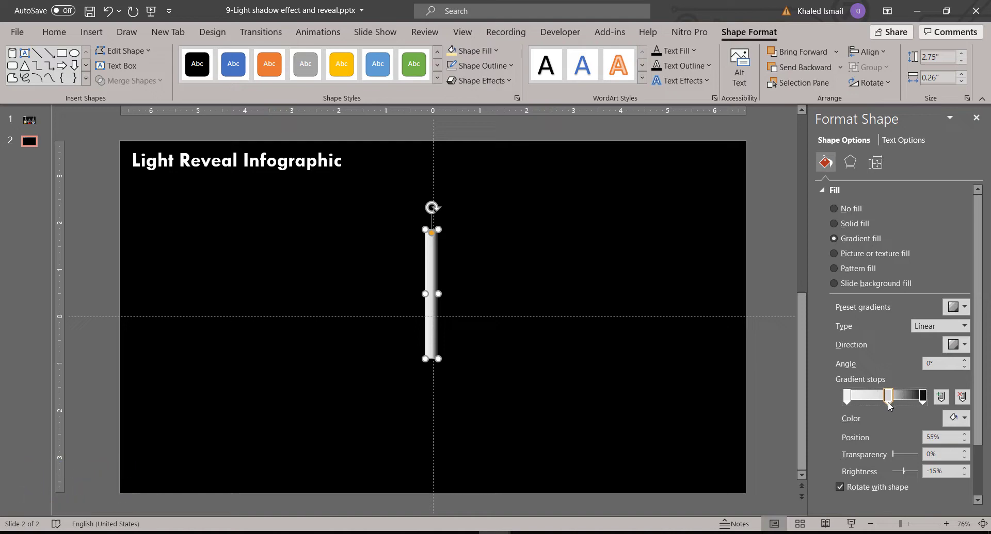
# Nudge the bar slightly upward and narrow it to 0.25 inches wide.
pyautogui.click(643, 389)
pyautogui.click(431, 259)
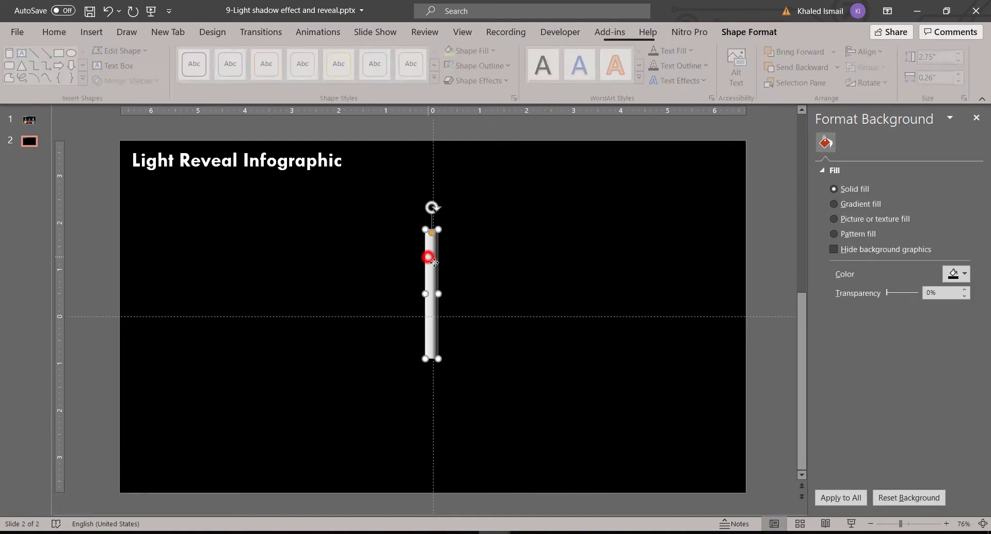
pyautogui.moveTo(434, 262); pyautogui.dragTo(436, 259)
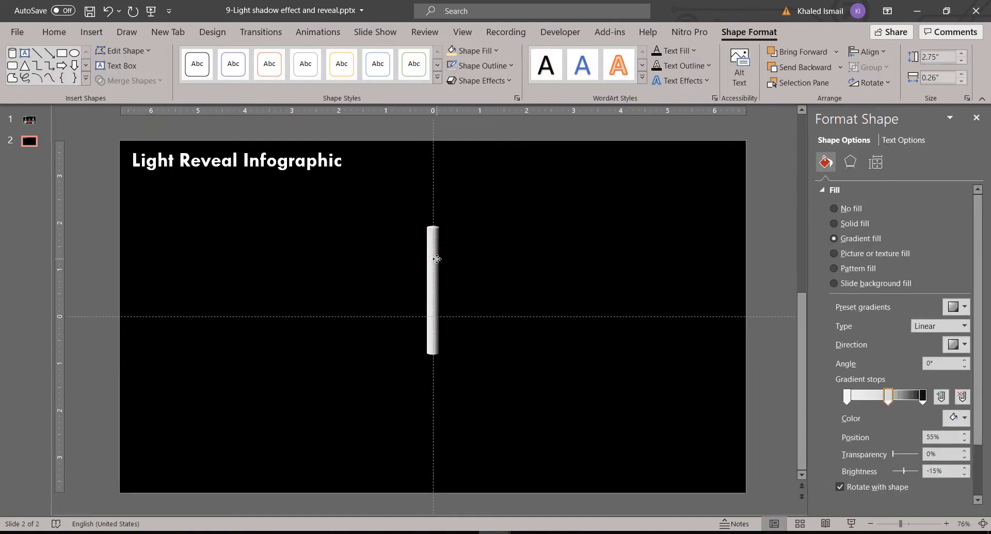
pyautogui.moveTo(441, 290); pyautogui.dragTo(430, 265)
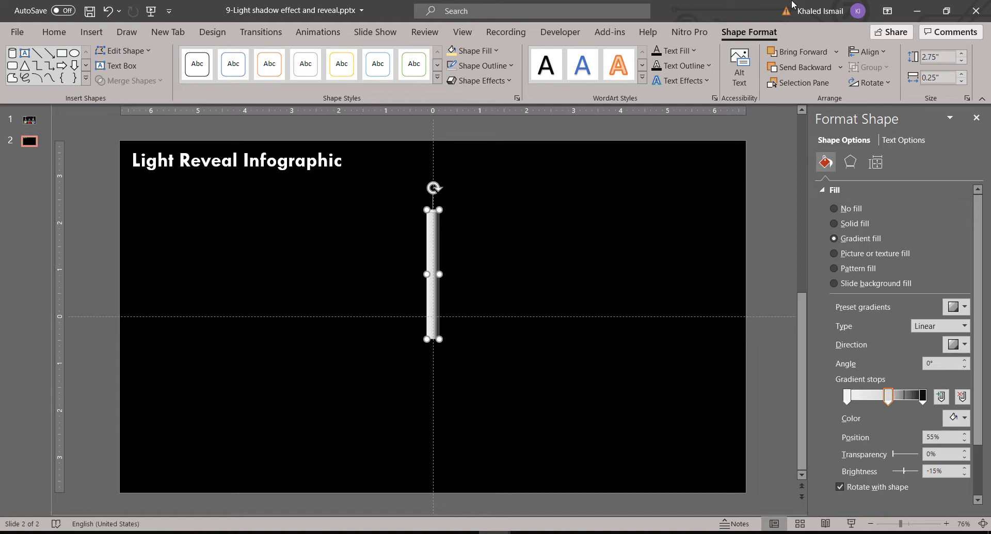
# Draw an ellipse to the right of the bar and remove its outline.
pyautogui.click(534, 217)
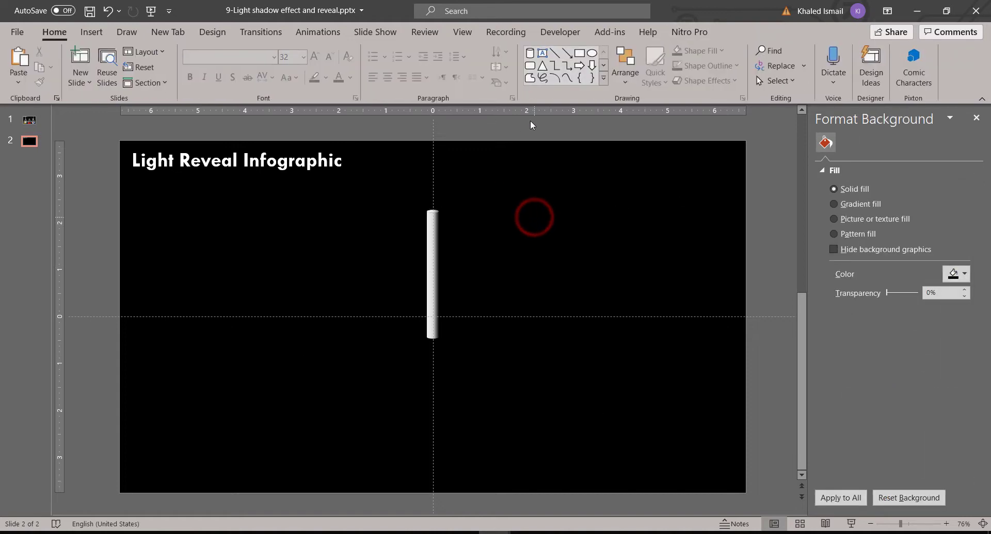
pyautogui.click(592, 54)
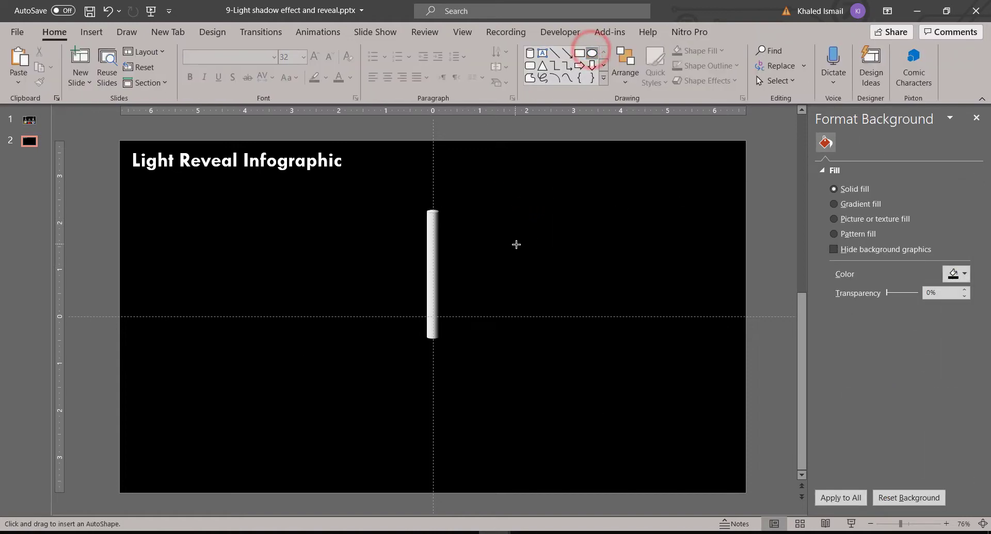
pyautogui.moveTo(524, 242); pyautogui.dragTo(645, 281)
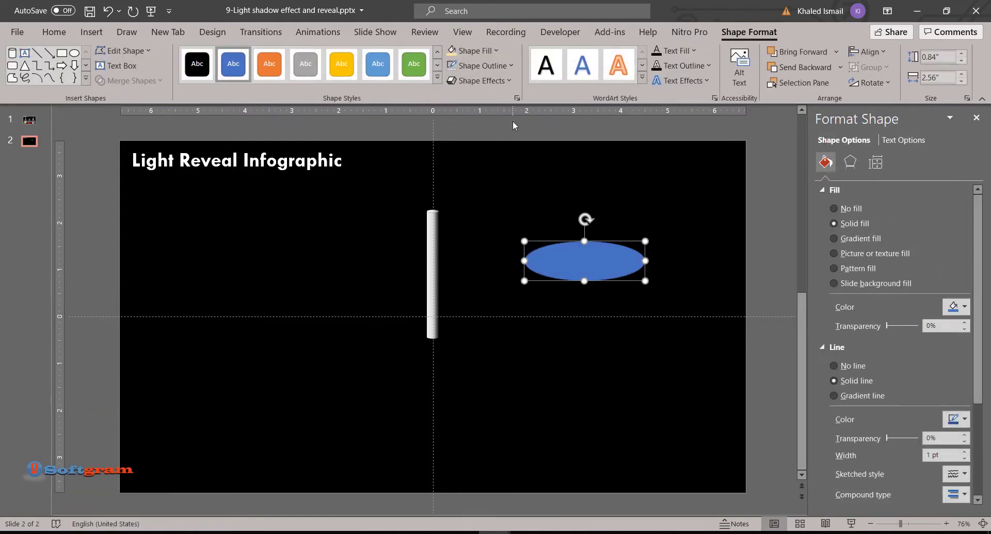
pyautogui.click(482, 67)
pyautogui.click(486, 243)
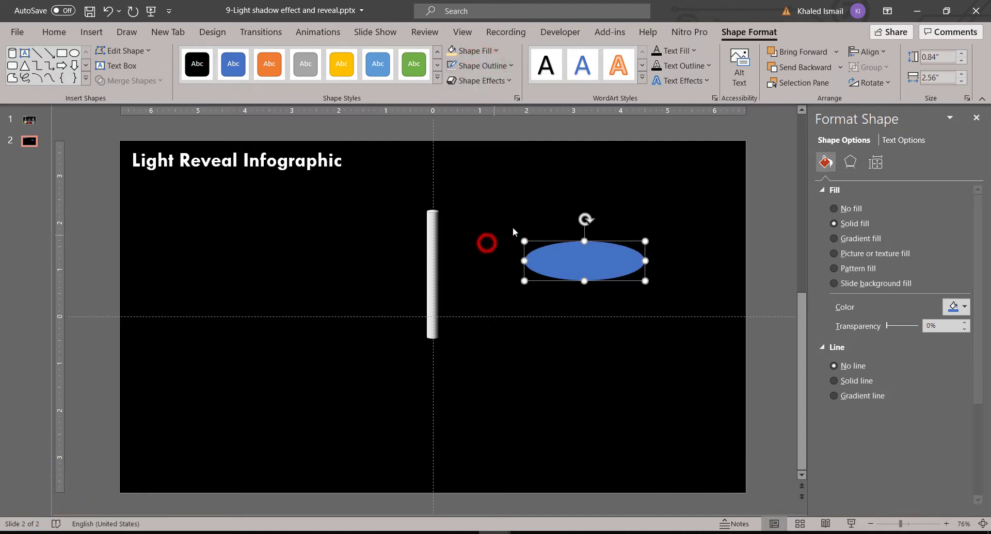
pyautogui.hotkey('ctrl', 'z')
pyautogui.hotkey('ctrl', 'z')
pyautogui.click(482, 66)
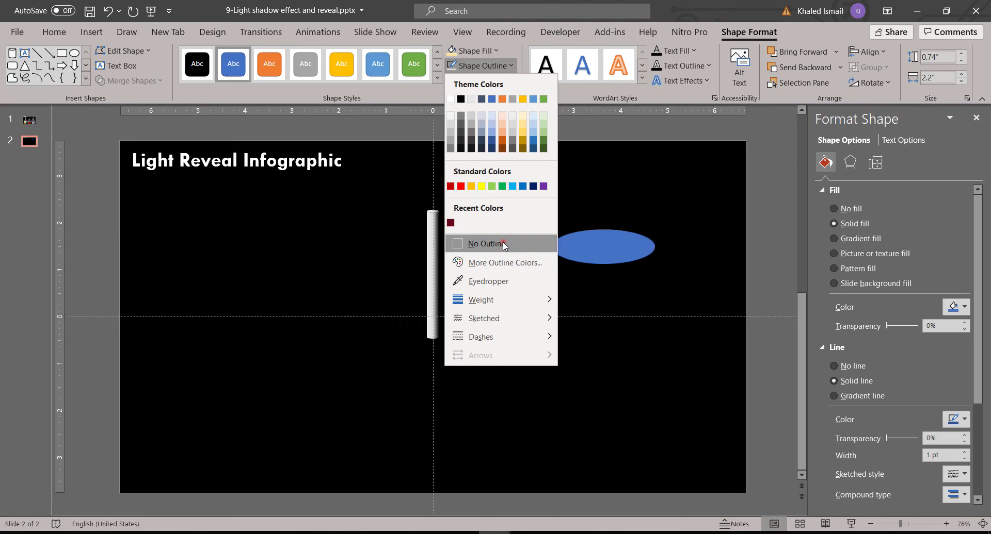
pyautogui.click(503, 244)
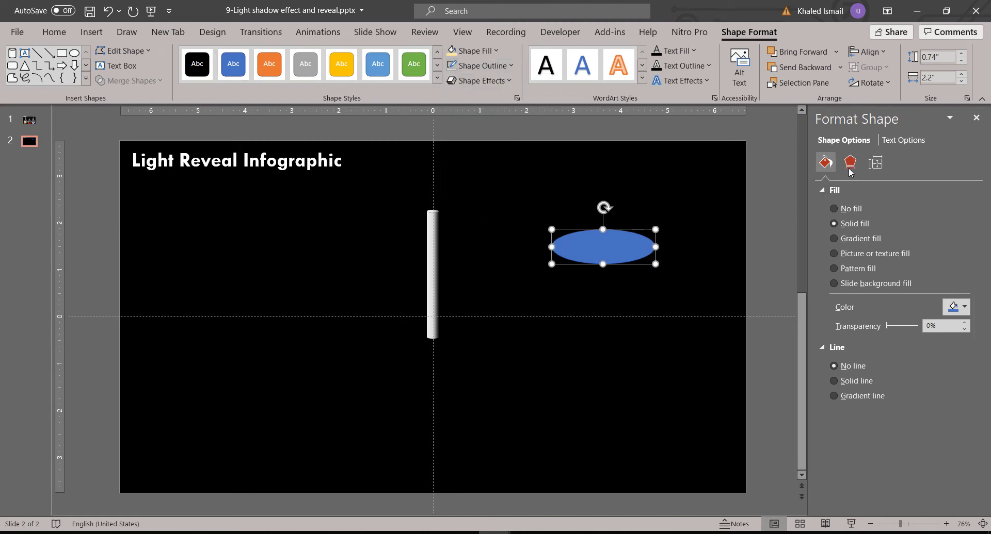
# Fill the ellipse light grey and give it a Circle top bevel.
pyautogui.click(954, 307)
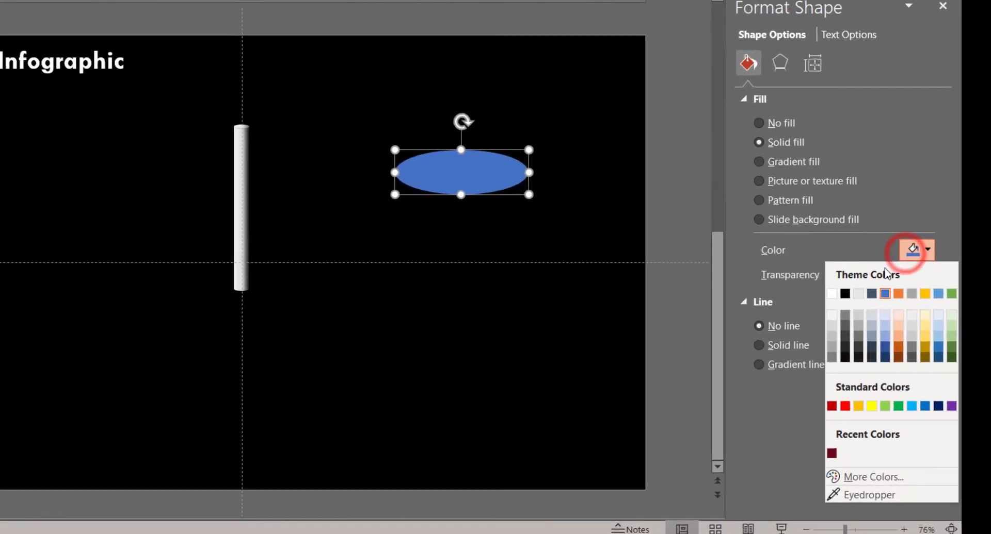
pyautogui.click(851, 319)
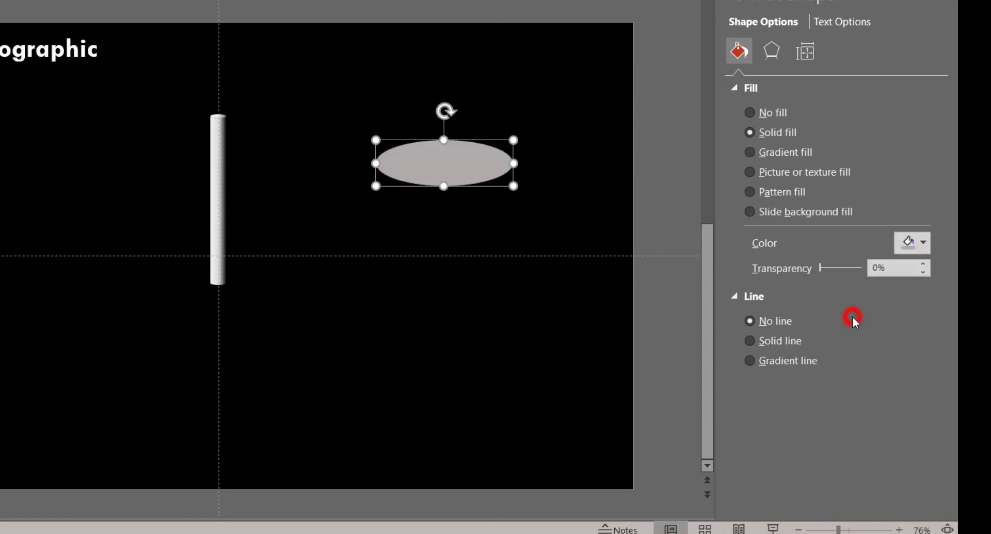
pyautogui.click(775, 57)
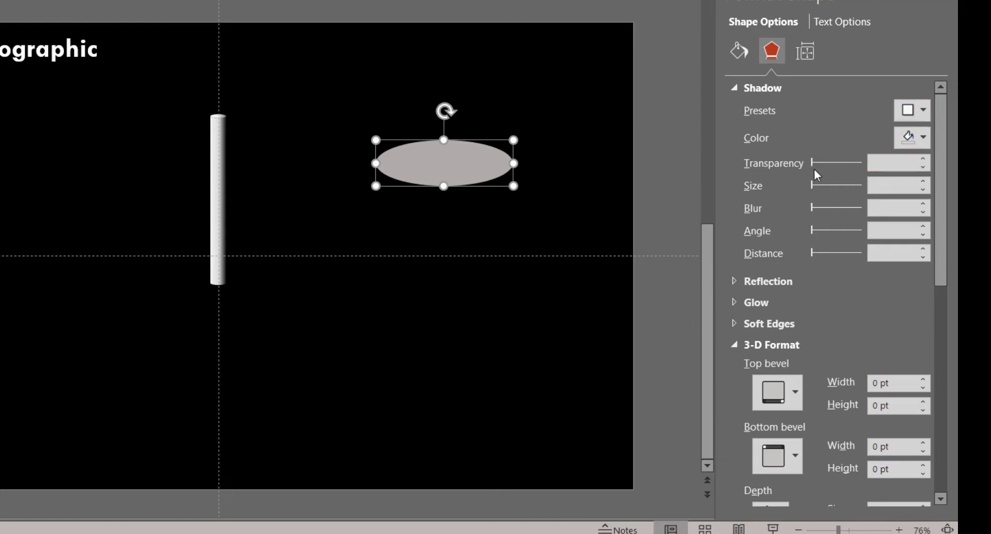
pyautogui.scroll(-1, 802, 185)
pyautogui.click(769, 341)
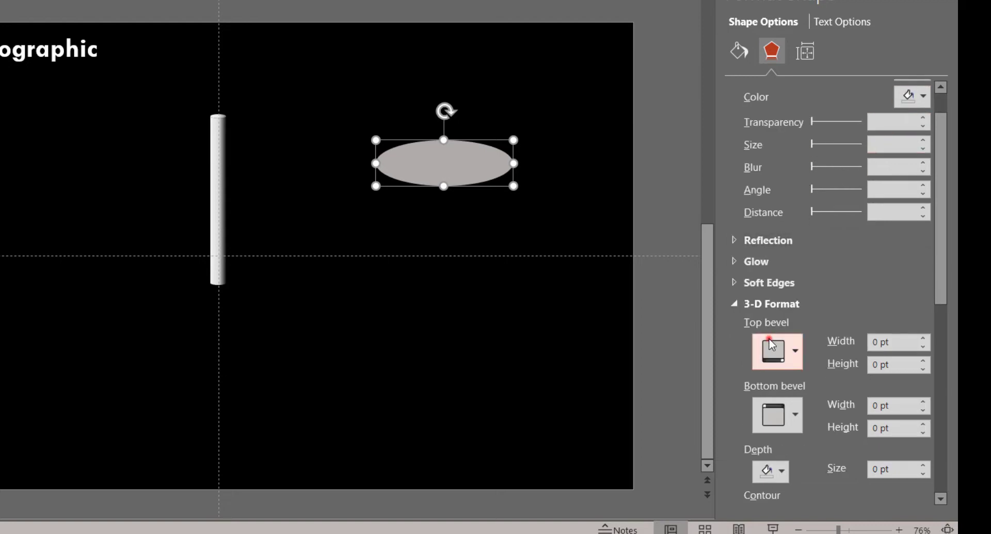
pyautogui.click(776, 255)
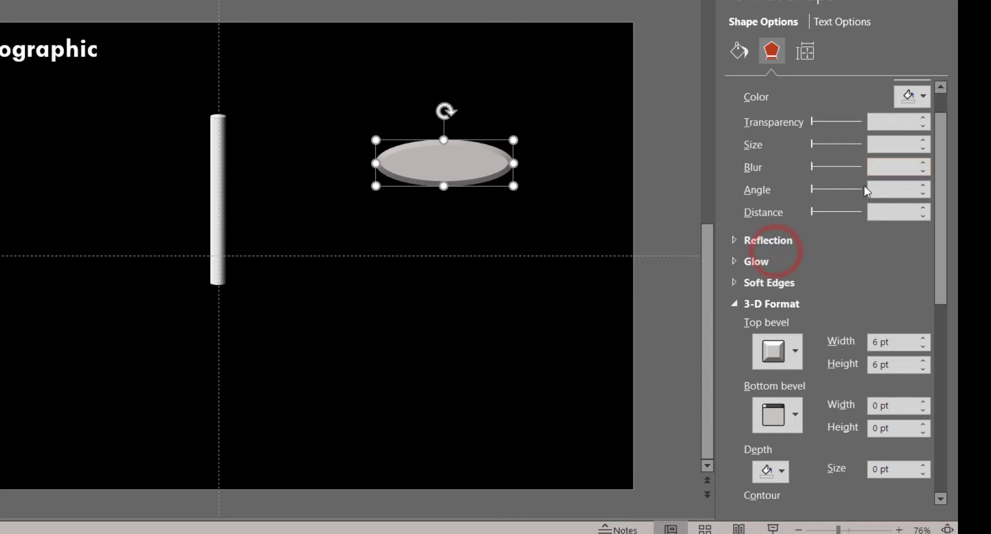
pyautogui.click(568, 151)
pyautogui.click(490, 167)
# Duplicate the bevelled ellipse, shrink the copy inside it, and group both into a disc.
pyautogui.hotkey('ctrl', 'd')
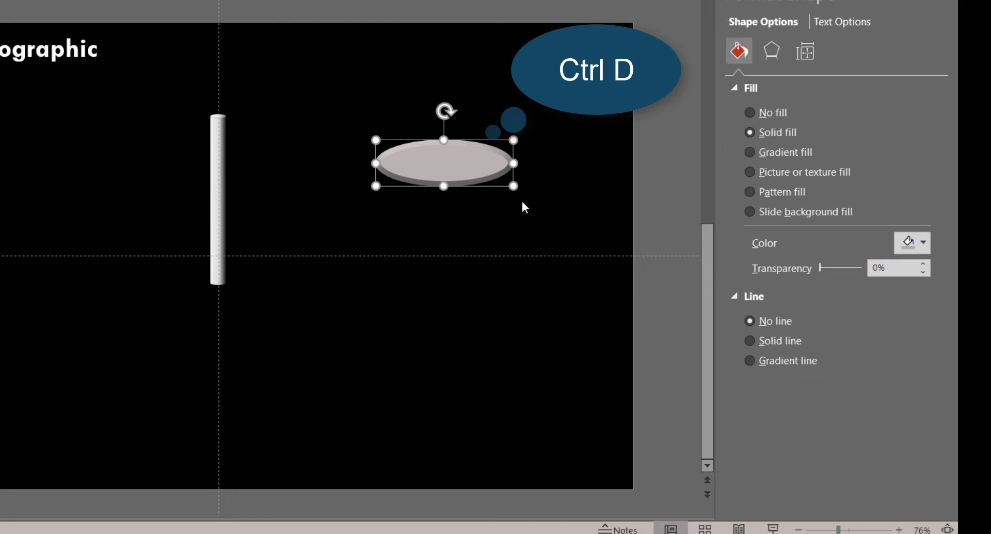
pyautogui.hotkey('ctrl', 'd')
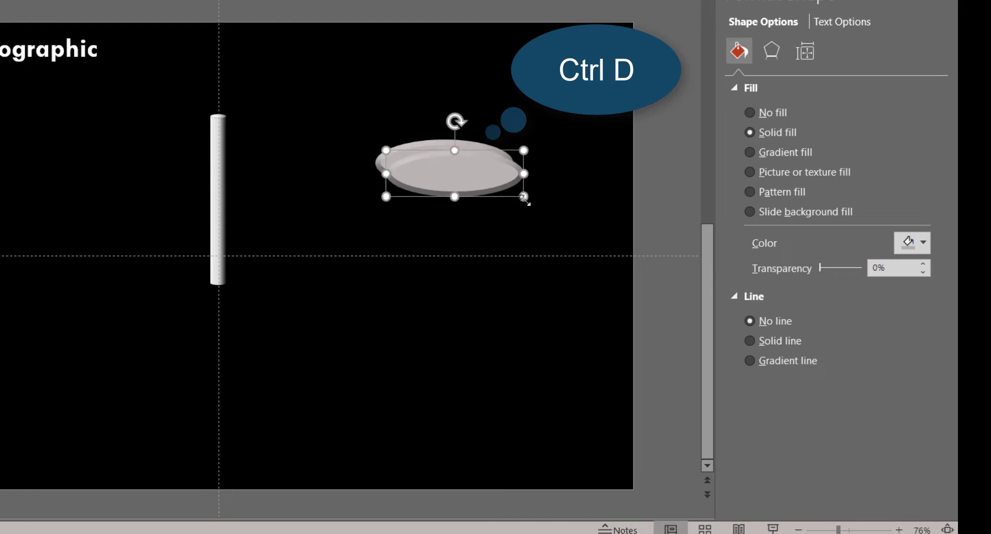
pyautogui.click(522, 198)
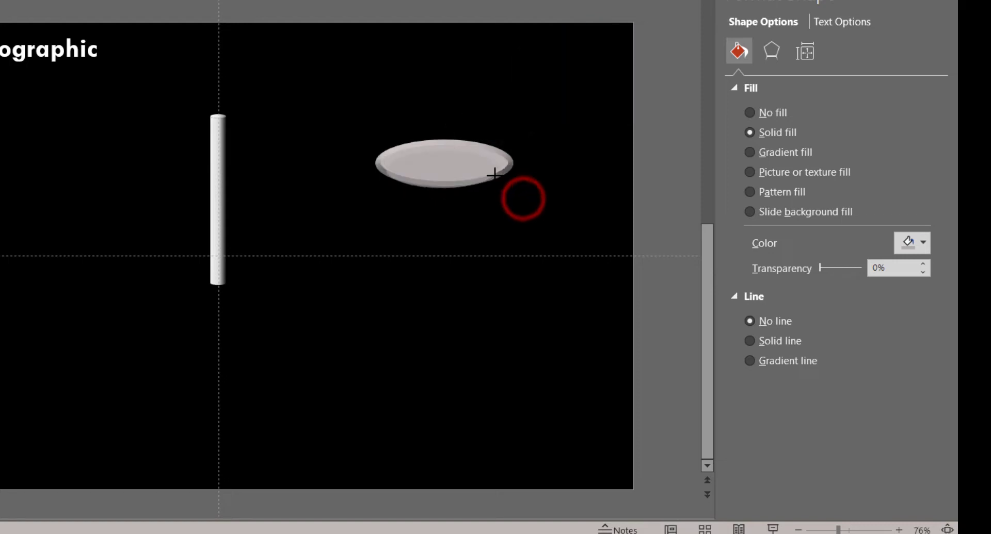
pyautogui.click(481, 163)
pyautogui.click(453, 164)
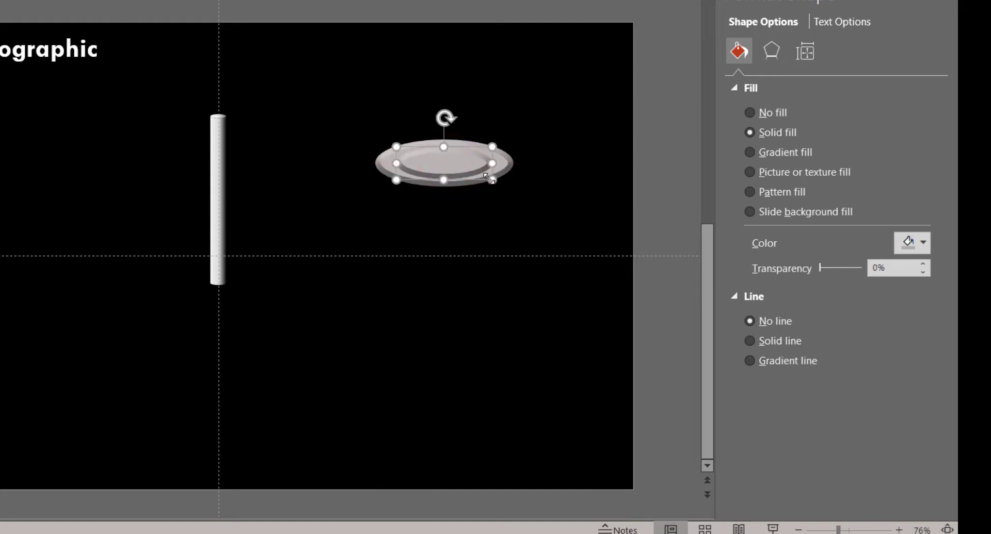
pyautogui.moveTo(489, 178); pyautogui.dragTo(450, 162)
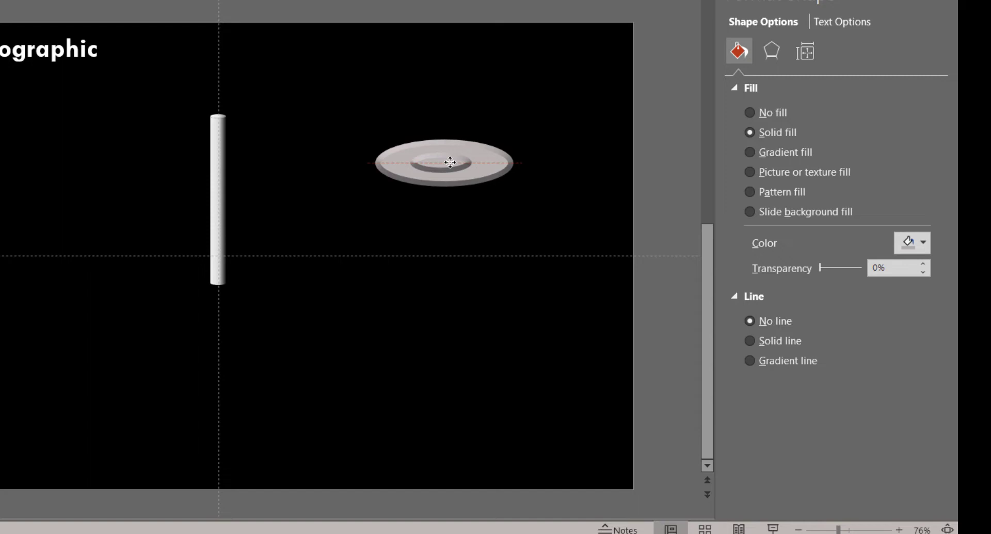
pyautogui.hotkey('ctrl', 'g')
pyautogui.keyDown('ctrl'); pyautogui.click(484, 174); pyautogui.keyUp('ctrl')
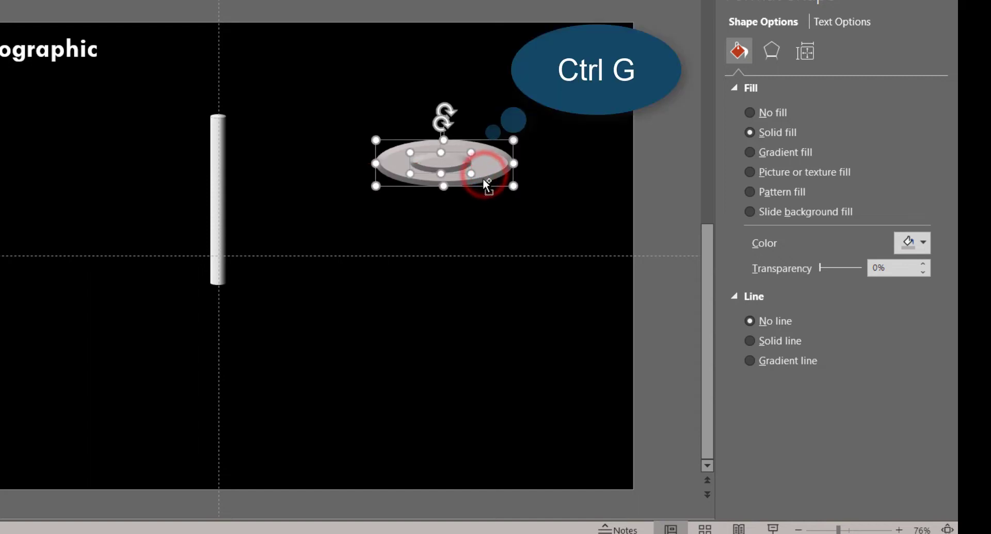
pyautogui.hotkey('ctrl', 'g')
# Send the disc behind the pillar's foot, group them, and move the stand right.
pyautogui.moveTo(475, 189); pyautogui.dragTo(245, 314)
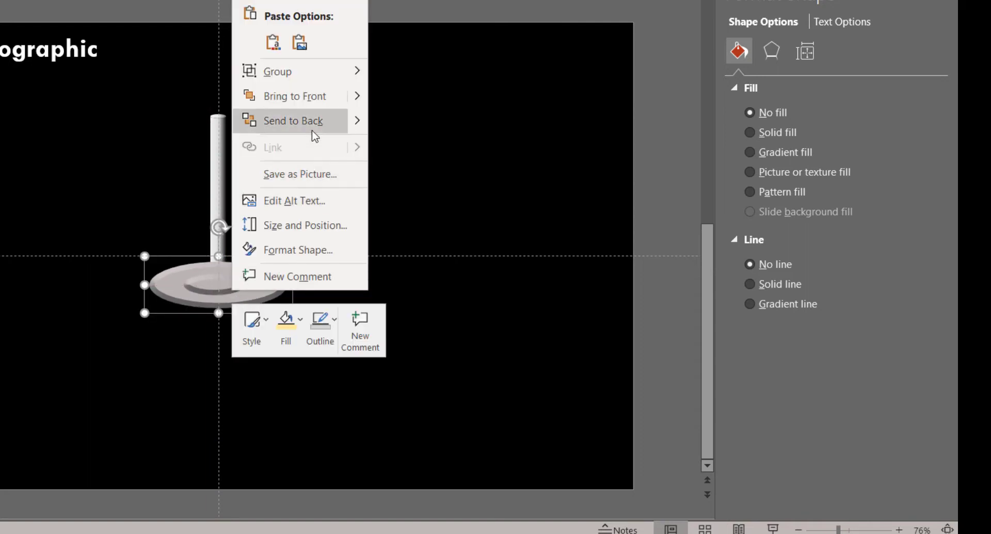
pyautogui.click(312, 122)
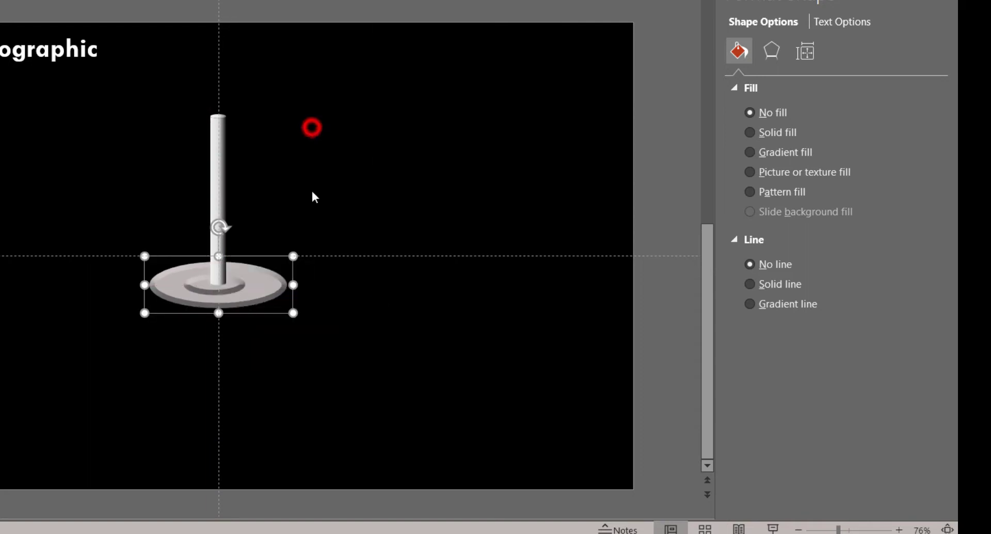
pyautogui.click(220, 181)
pyautogui.keyDown('ctrl'); pyautogui.click(254, 285); pyautogui.keyUp('ctrl')
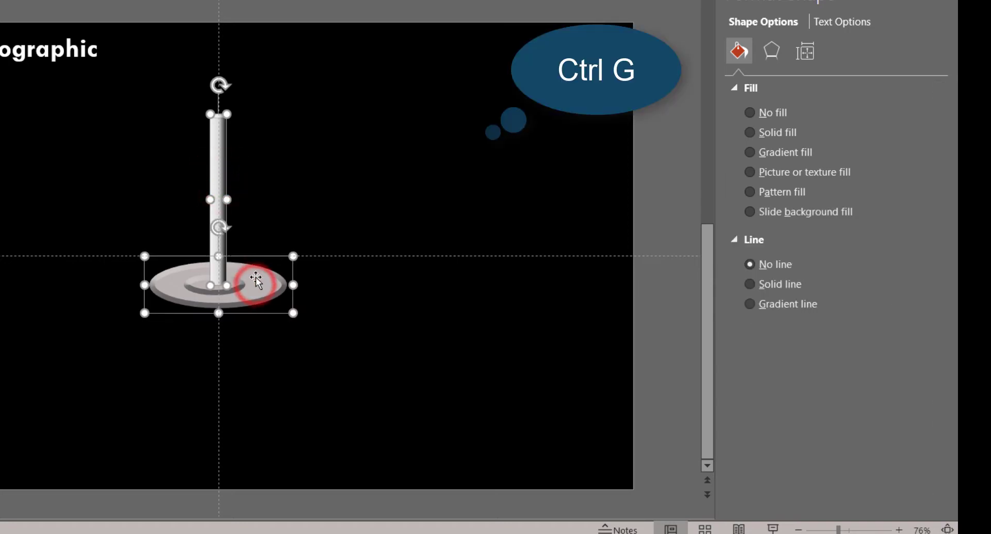
pyautogui.hotkey('ctrl', 'g')
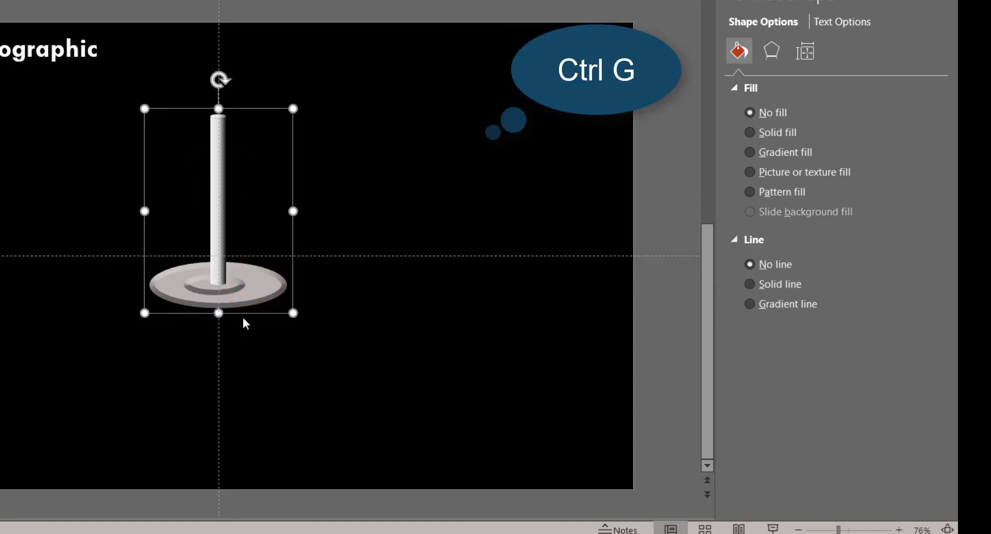
pyautogui.moveTo(242, 311)
pyautogui.mouseDown()
pyautogui.moveTo(761, 410)
pyautogui.moveTo(752, 377)
pyautogui.mouseUp()
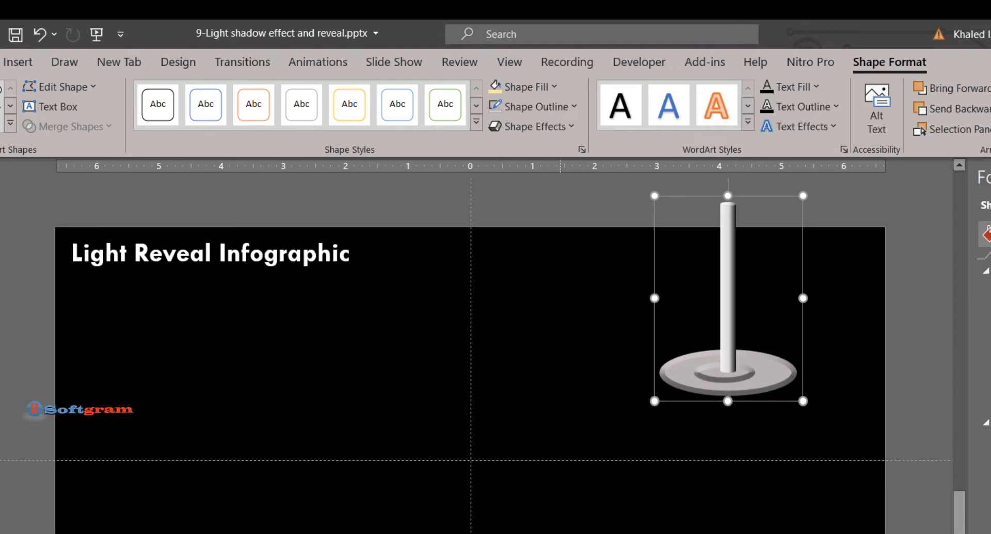
# Draw a circle near the bottom centre of the slide.
pyautogui.press('Escape')
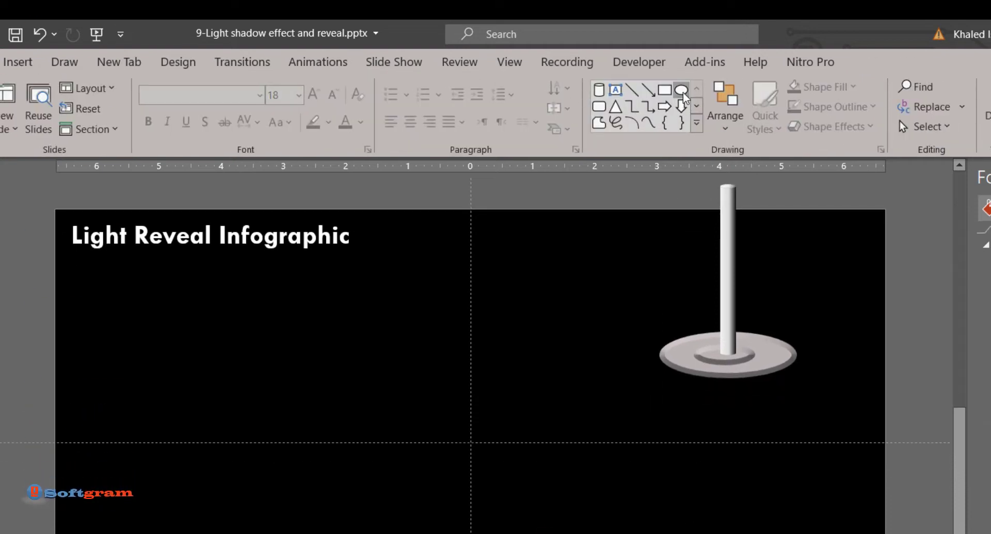
pyautogui.moveTo(388, 378); pyautogui.dragTo(469, 461)
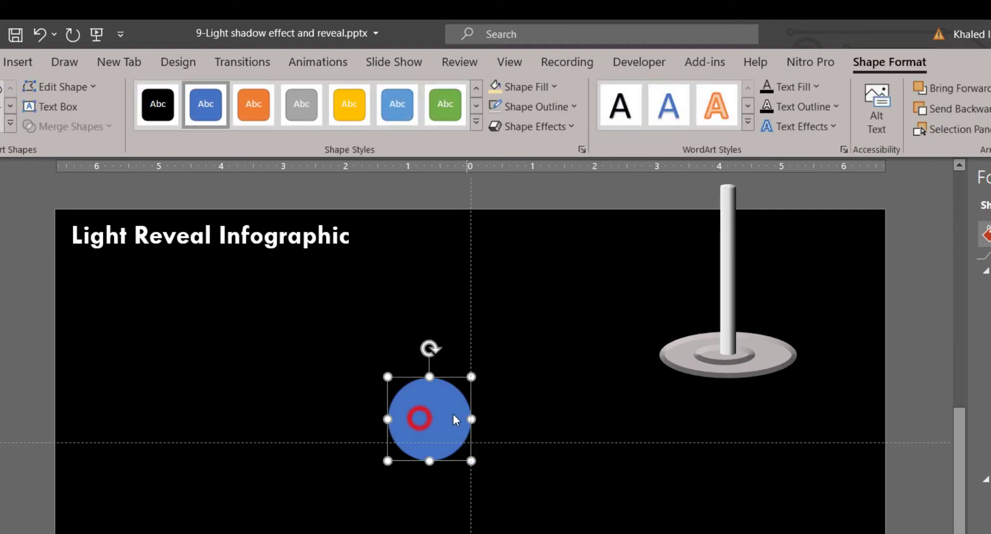
pyautogui.moveTo(417, 419); pyautogui.dragTo(460, 439)
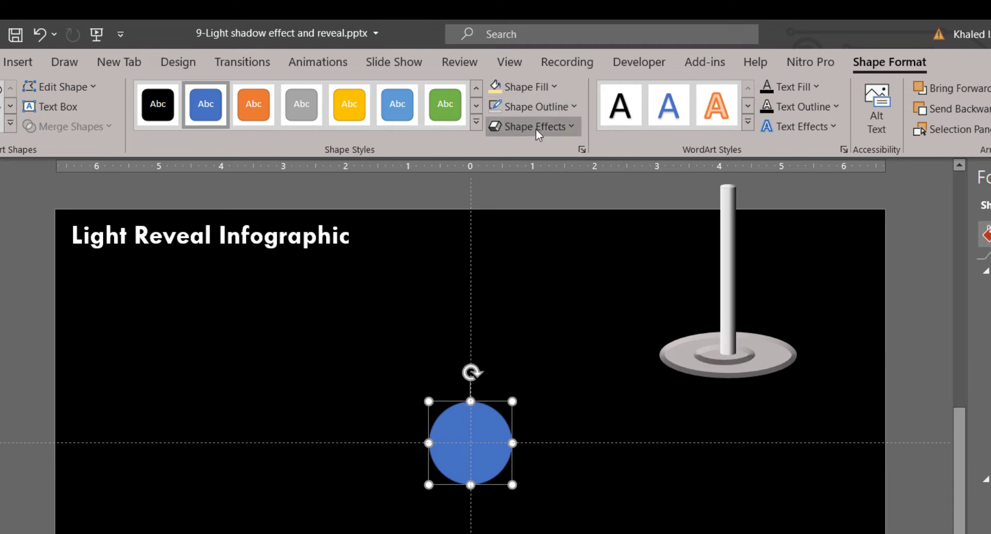
# Cover the circle's top with a rectangle and subtract it, leaving a lower semicircle.
pyautogui.click(564, 254)
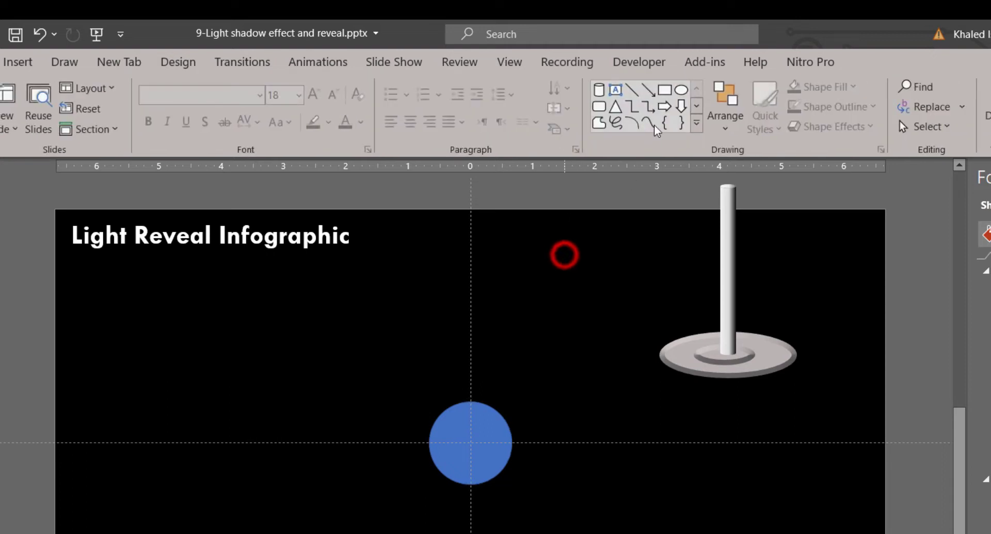
pyautogui.click(666, 90)
pyautogui.moveTo(389, 383); pyautogui.dragTo(549, 458)
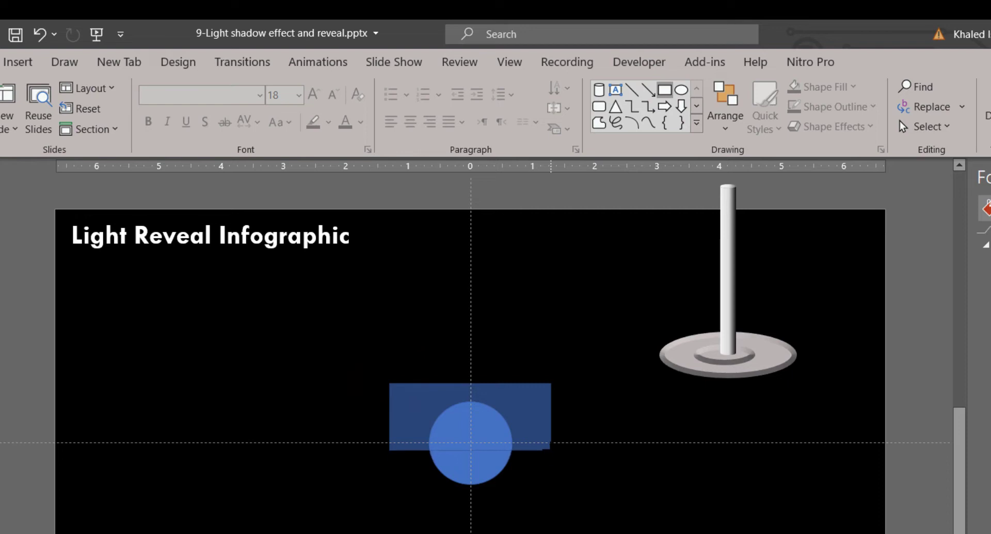
pyautogui.click(534, 499)
pyautogui.click(483, 462)
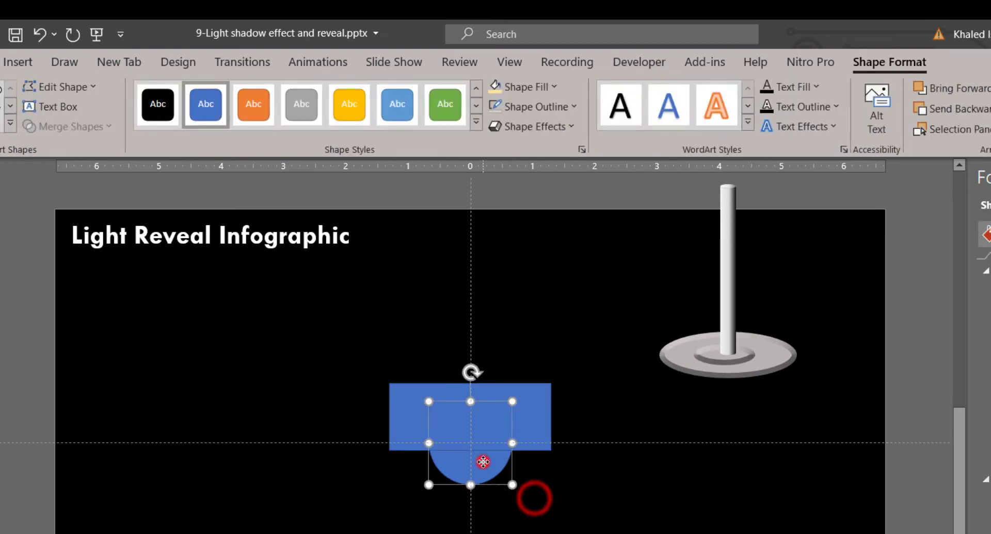
pyautogui.keyDown('shift'); pyautogui.click(534, 441); pyautogui.keyUp('shift')
pyautogui.click(84, 133)
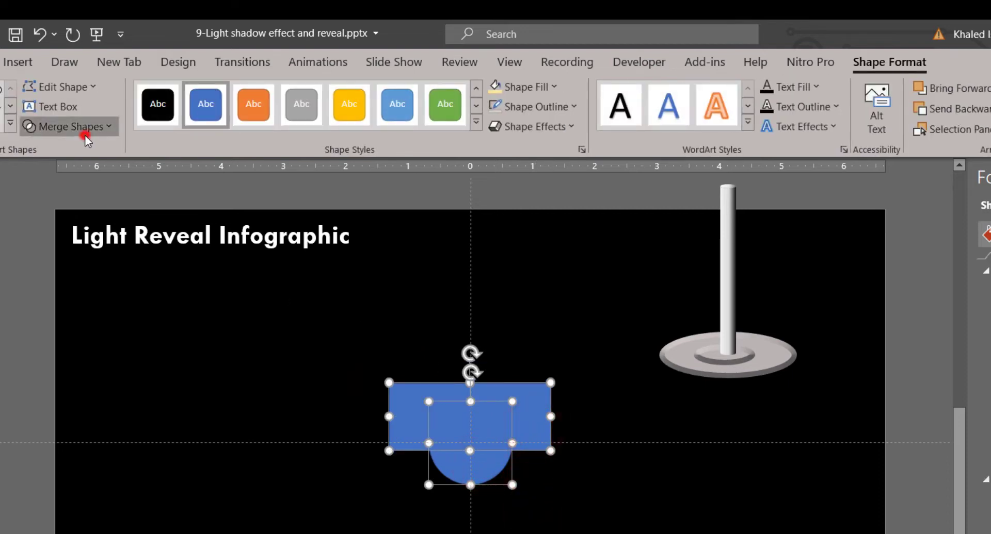
pyautogui.click(82, 243)
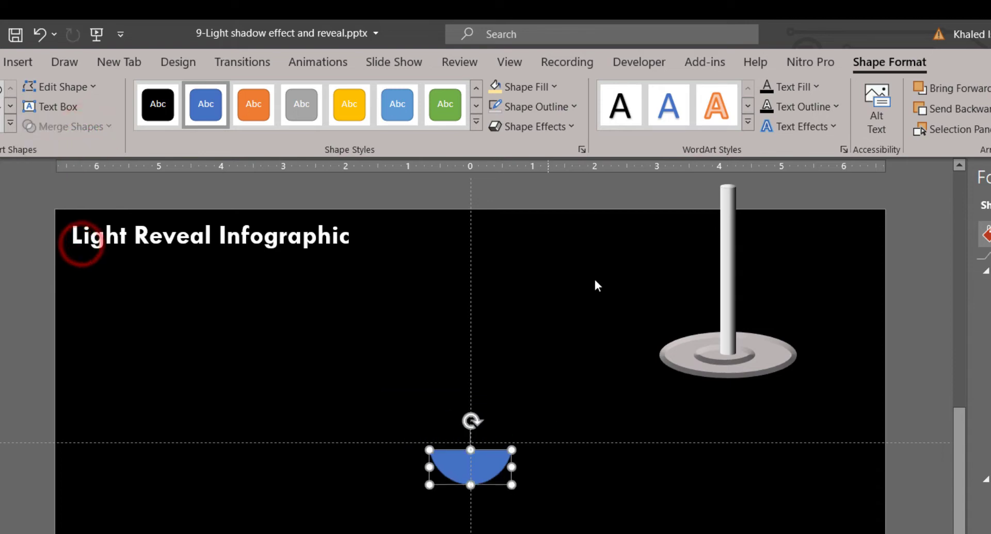
# Remove the semicircle's outline.
pyautogui.click(528, 110)
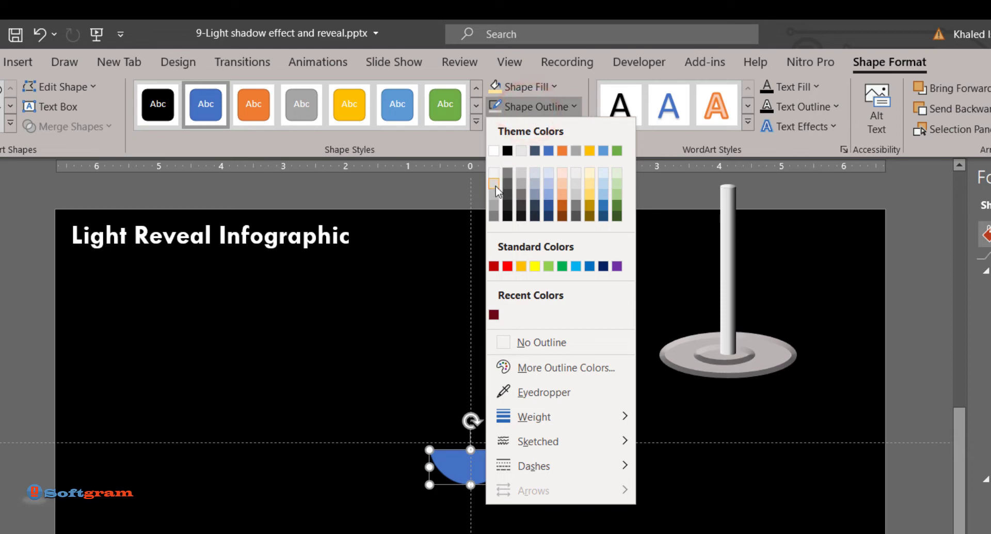
pyautogui.click(430, 265)
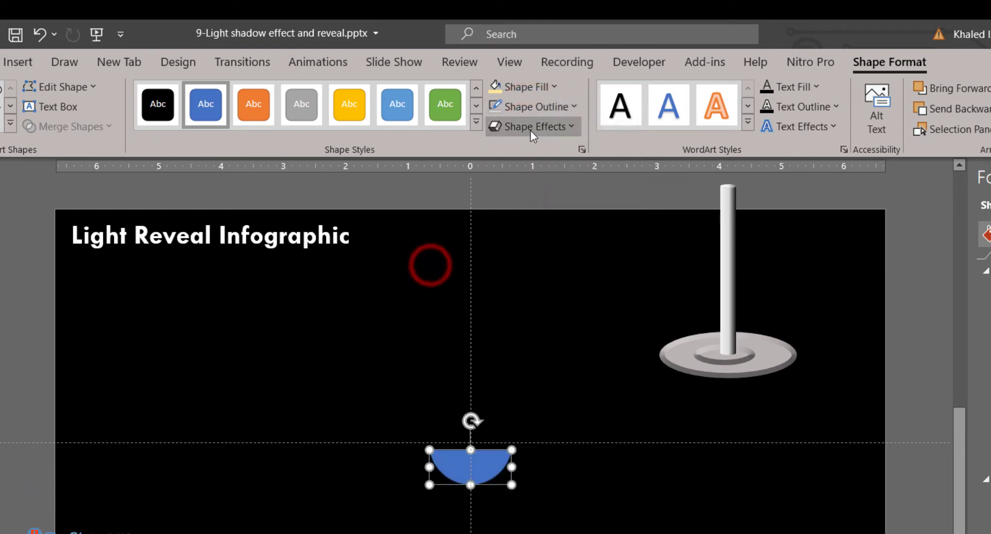
pyautogui.click(536, 108)
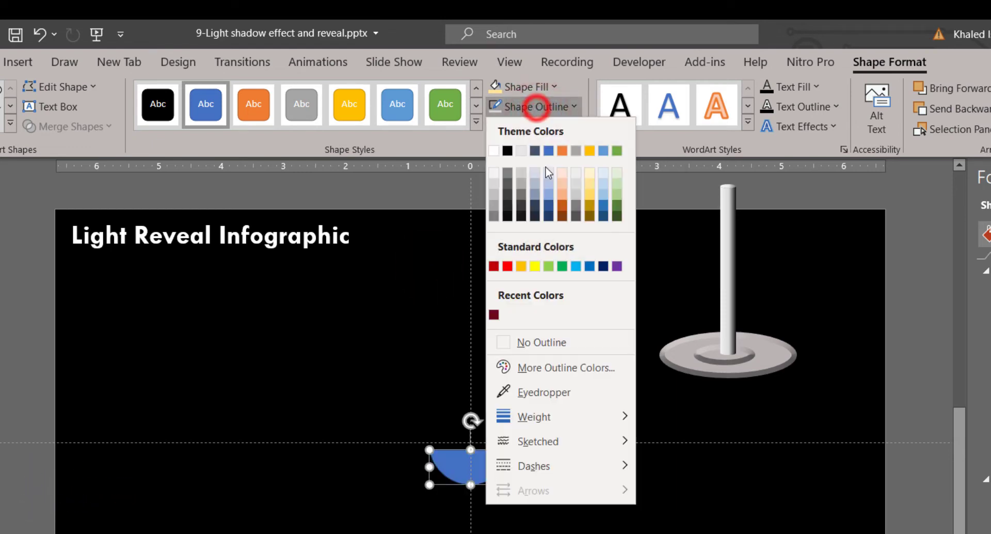
pyautogui.click(531, 342)
# Position the semicircle under the lamp's disc and send it to the back.
pyautogui.moveTo(479, 469); pyautogui.dragTo(771, 423)
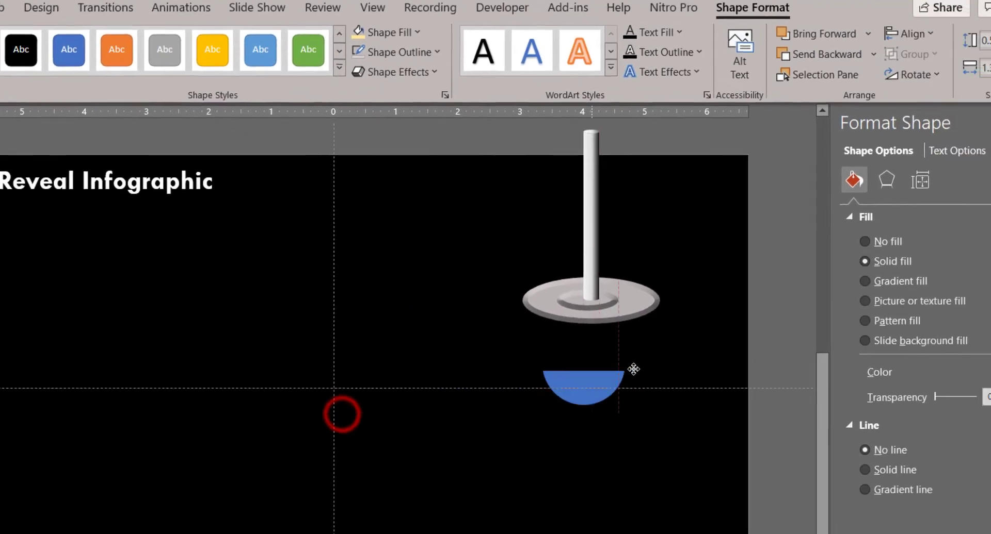
pyautogui.moveTo(633, 370); pyautogui.dragTo(522, 310)
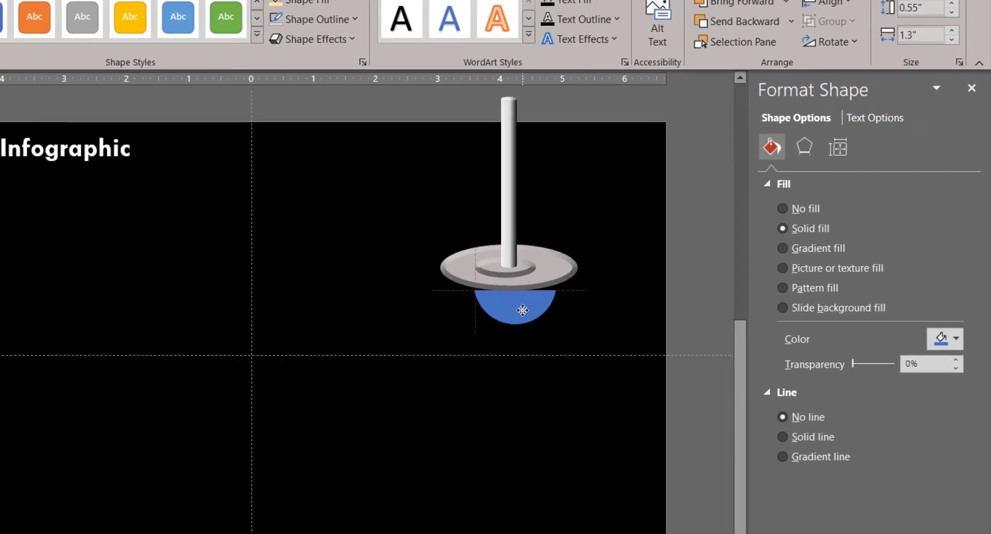
pyautogui.rightClick(522, 310)
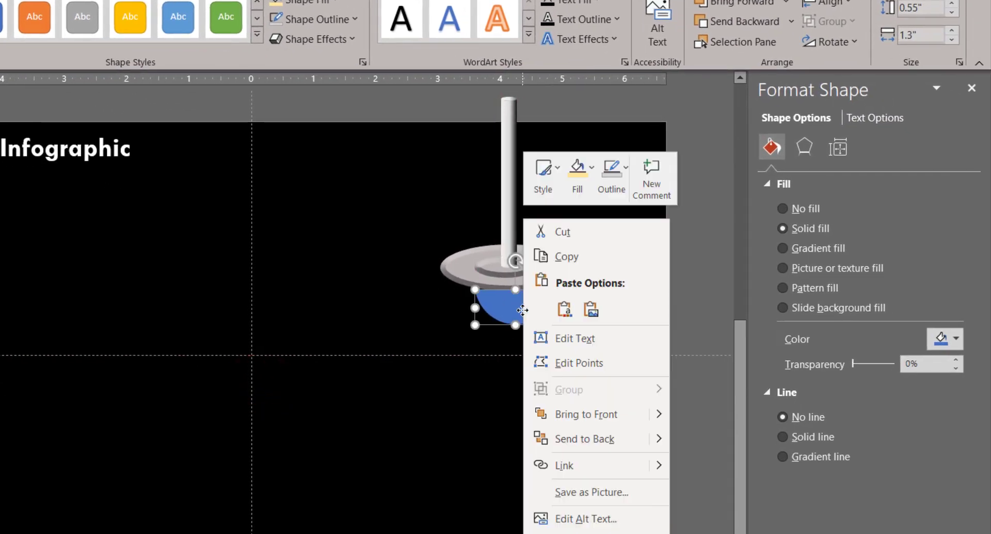
pyautogui.click(562, 439)
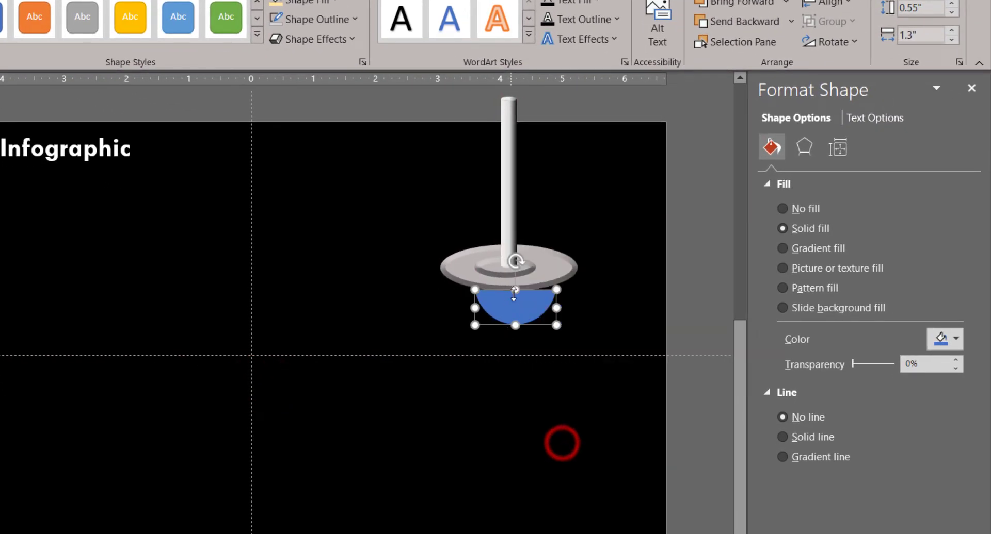
pyautogui.moveTo(526, 317); pyautogui.dragTo(520, 317)
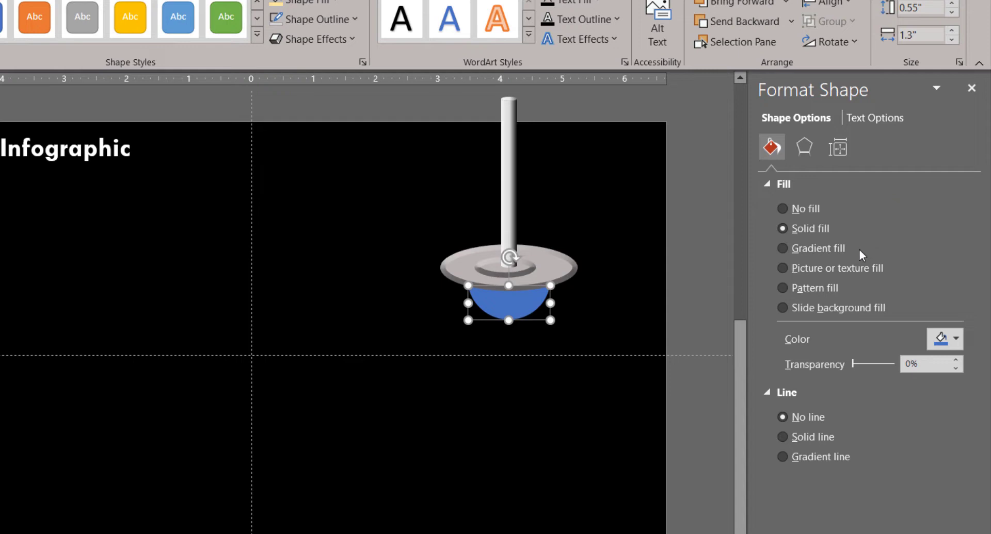
# Fill the bulb semicircle with a light grey.
pyautogui.click(955, 339)
pyautogui.click(884, 384)
pyautogui.click(955, 339)
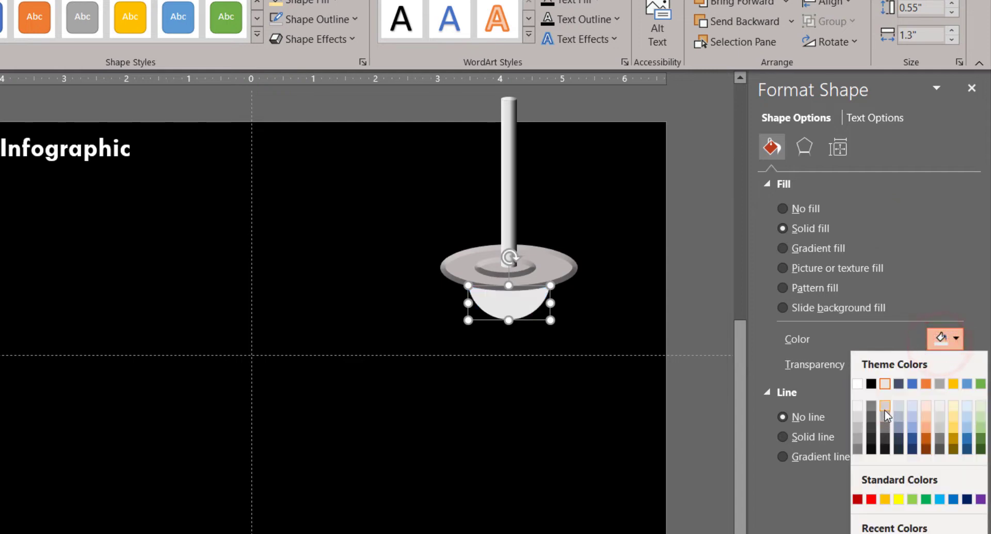
pyautogui.click(858, 419)
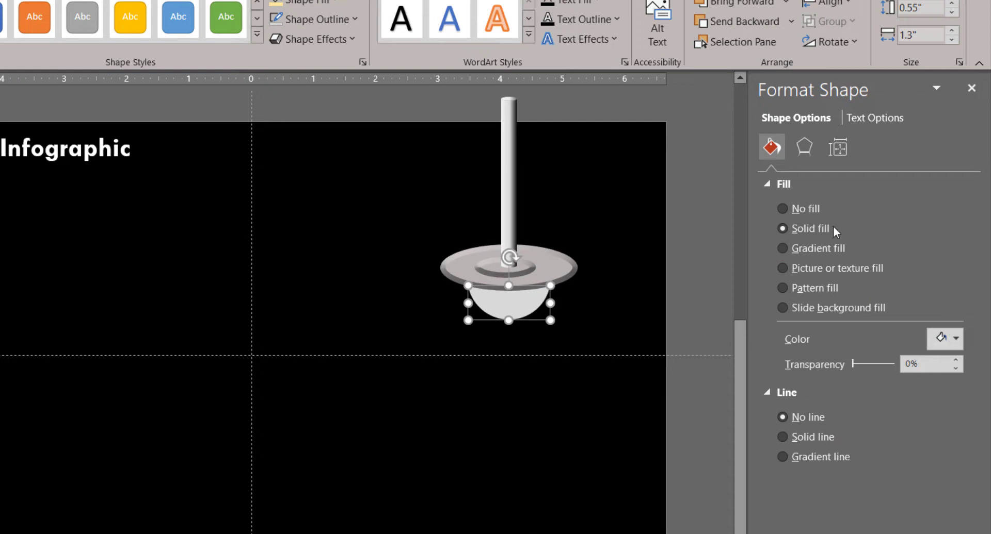
# Apply the Inside: Center shadow preset to the bulb.
pyautogui.click(808, 154)
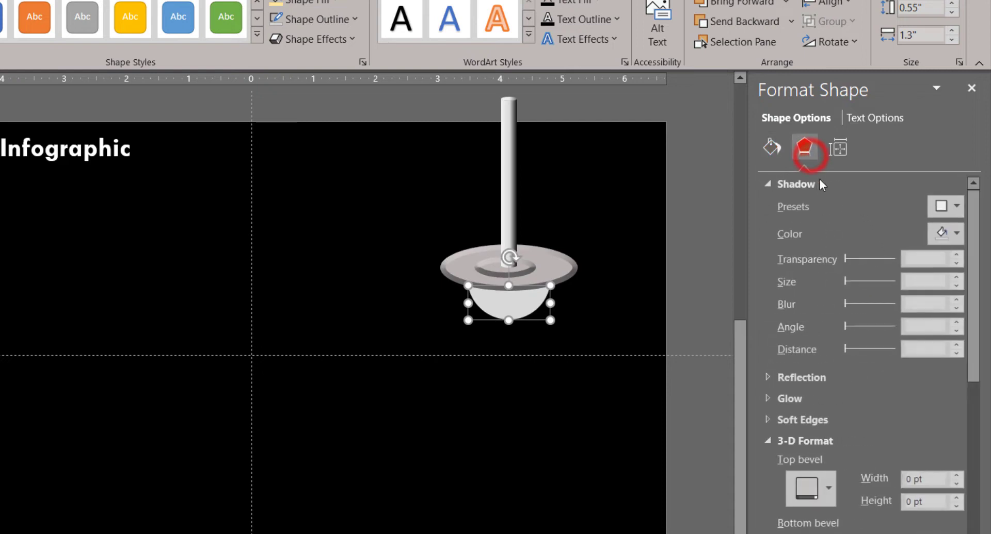
pyautogui.click(940, 206)
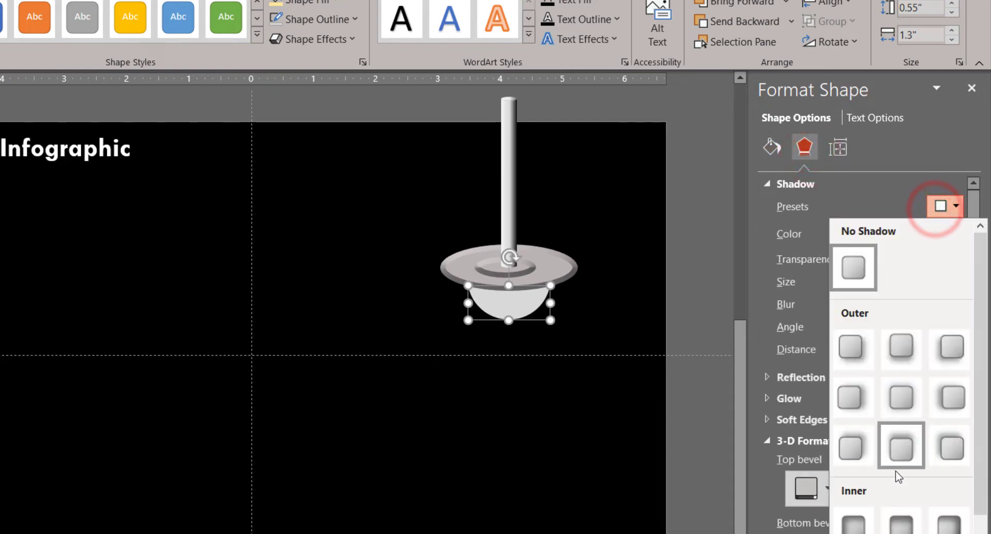
pyautogui.scroll(-3, 902, 444)
pyautogui.click(901, 431)
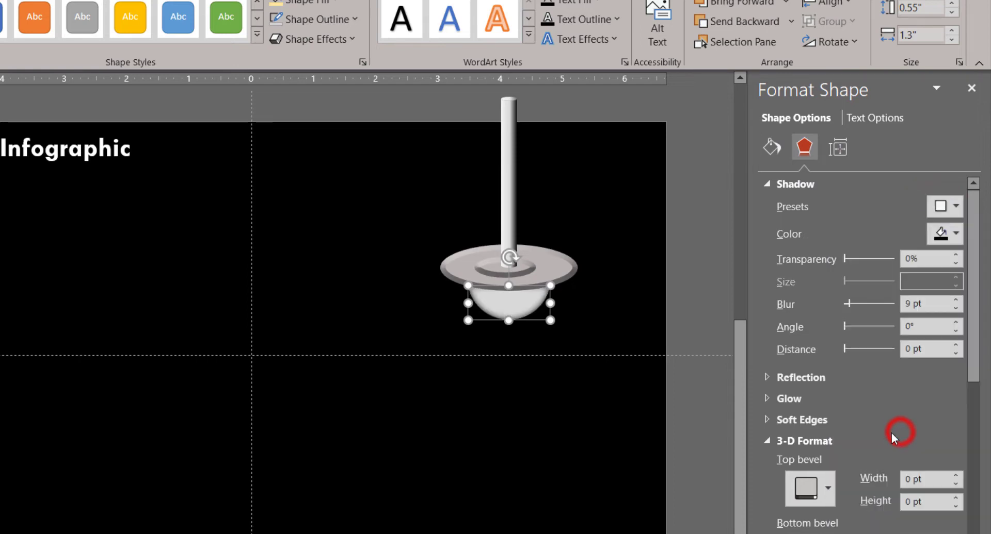
pyautogui.click(609, 401)
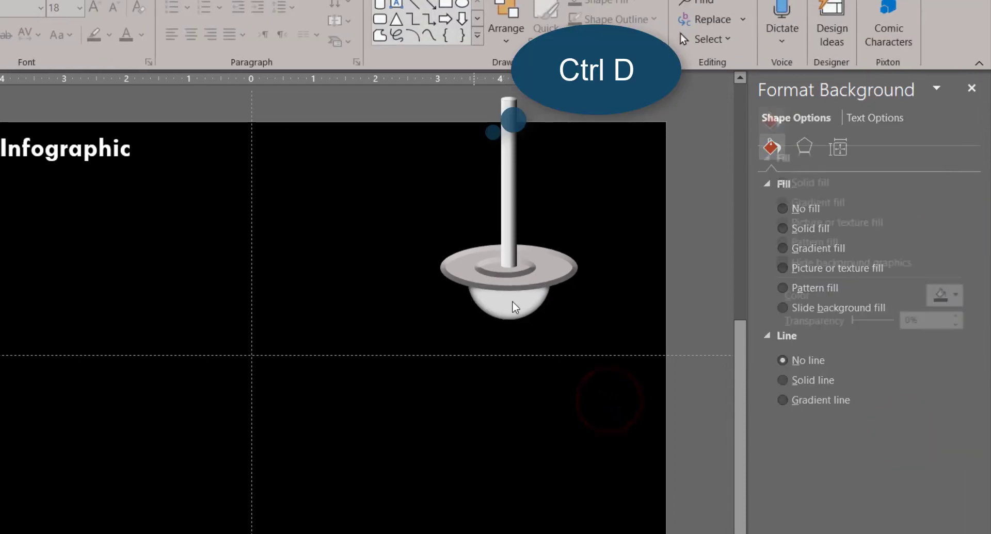
# Duplicate the lamp and its bulb with Ctrl+D and centre the copy on the slide's middle.
pyautogui.click(510, 302)
pyautogui.click(505, 227)
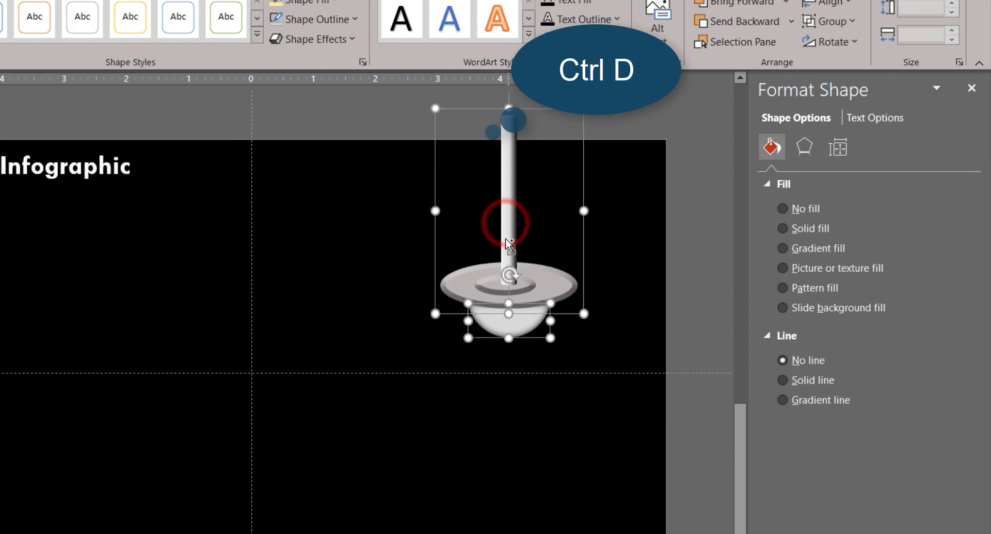
pyautogui.hotkey('ctrl', 'd')
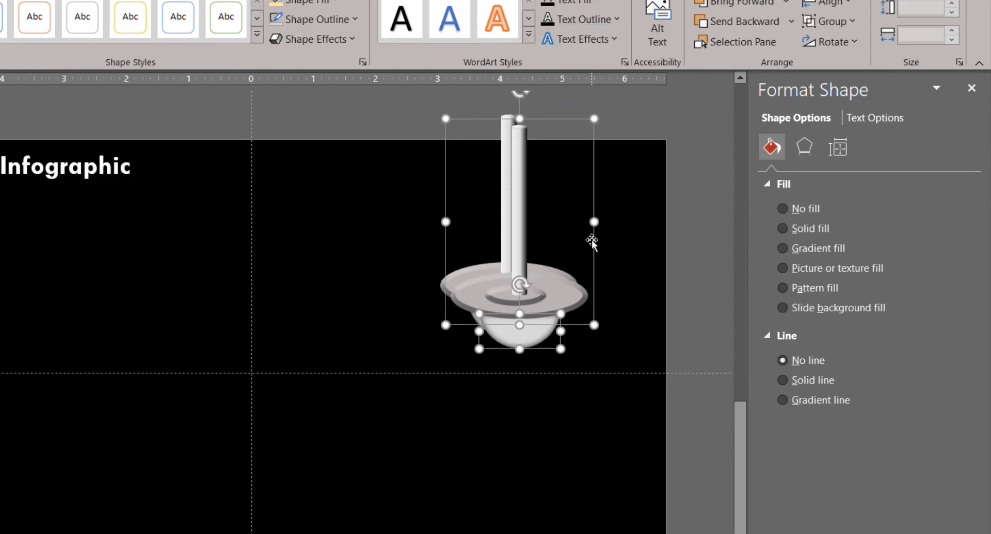
pyautogui.moveTo(591, 241); pyautogui.dragTo(391, 240)
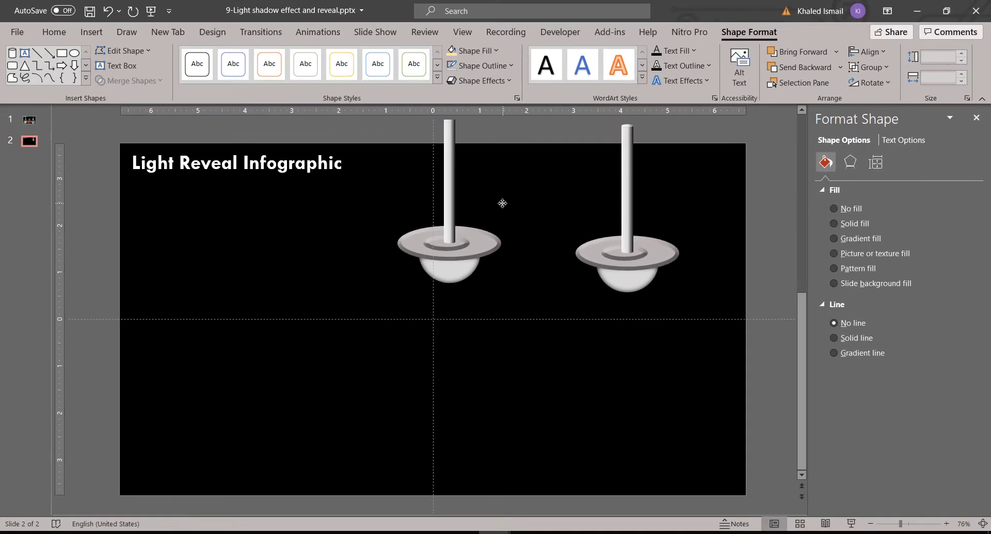
pyautogui.moveTo(432, 206); pyautogui.dragTo(487, 204)
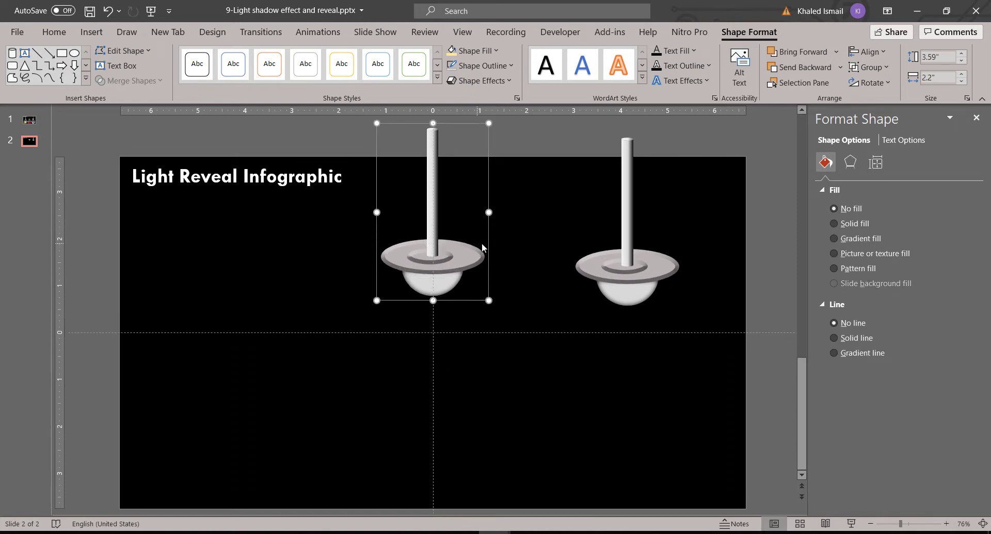
pyautogui.click(489, 240)
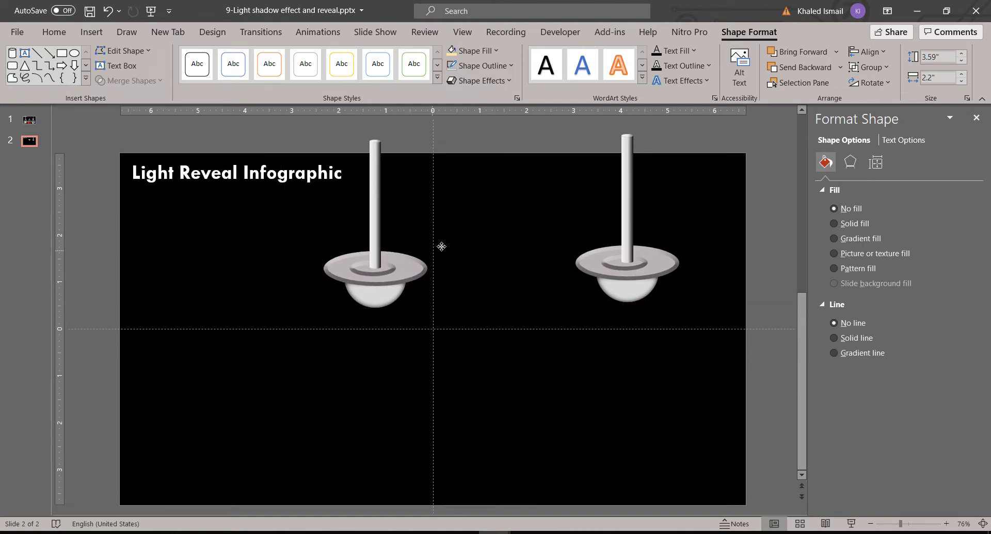
pyautogui.moveTo(475, 239); pyautogui.dragTo(489, 239)
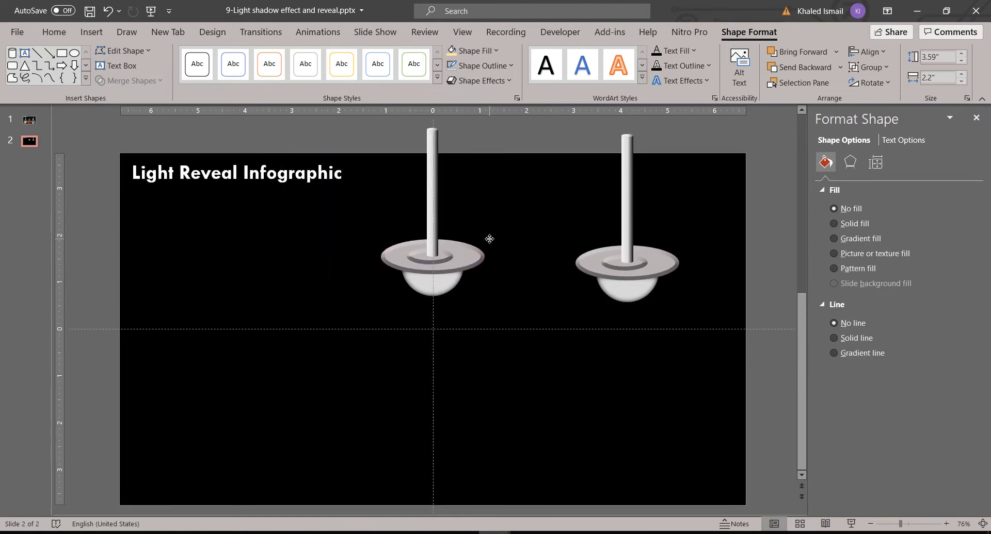
pyautogui.click(489, 239)
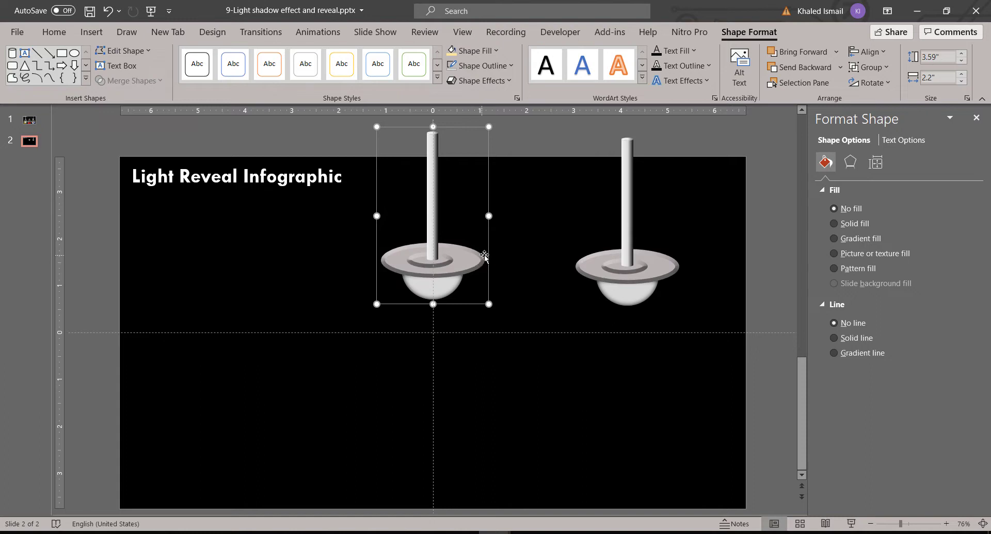
# Drag a third lamp copy to the left, then distribute all three lamps evenly horizontally.
pyautogui.moveTo(489, 256); pyautogui.dragTo(292, 247)
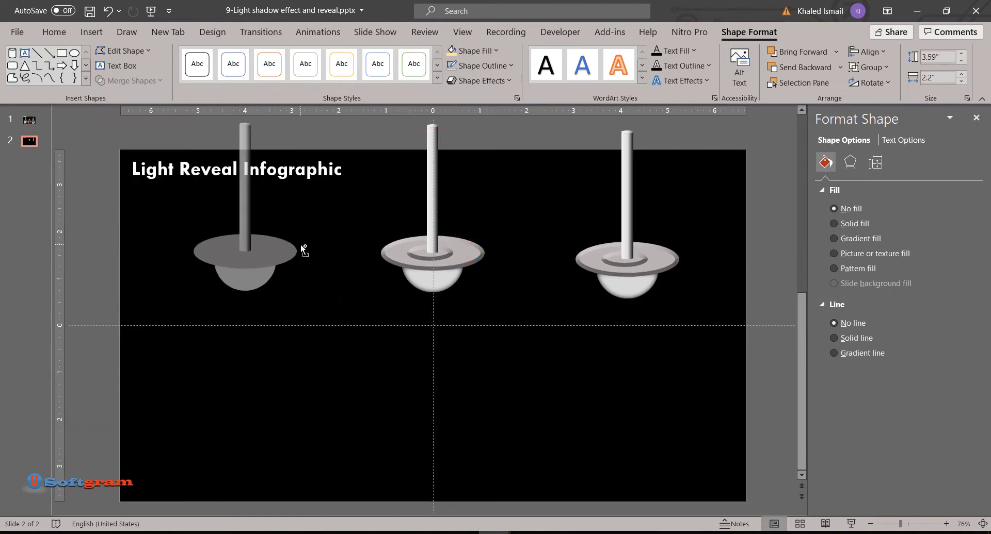
pyautogui.moveTo(291, 248); pyautogui.dragTo(292, 249)
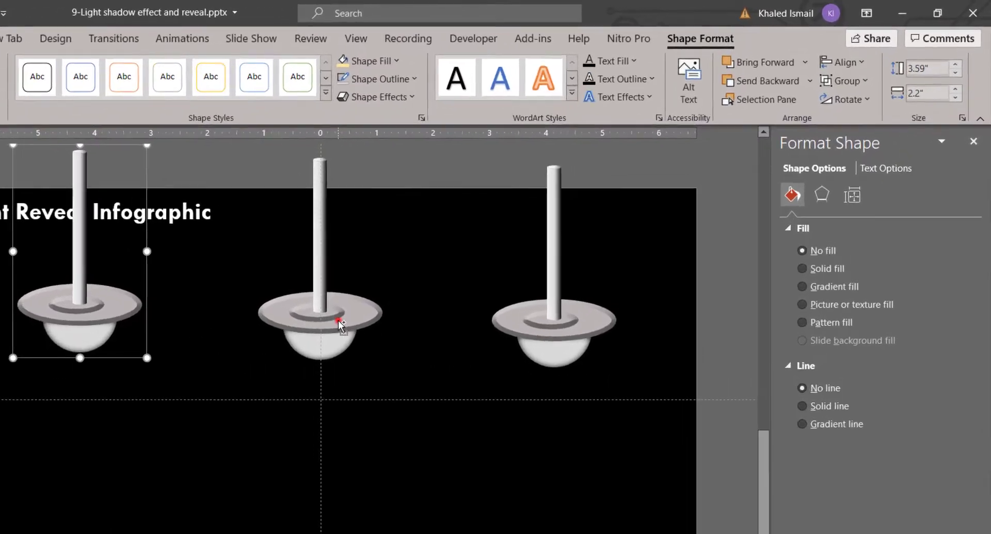
pyautogui.keyDown('shift'); pyautogui.click(339, 321); pyautogui.keyUp('shift')
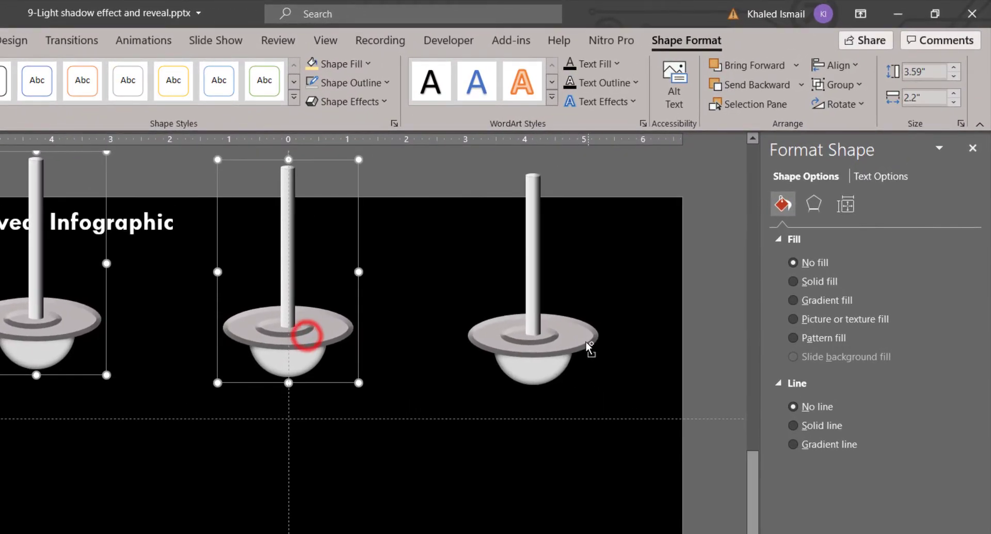
pyautogui.keyDown('shift'); pyautogui.click(562, 322); pyautogui.keyUp('shift')
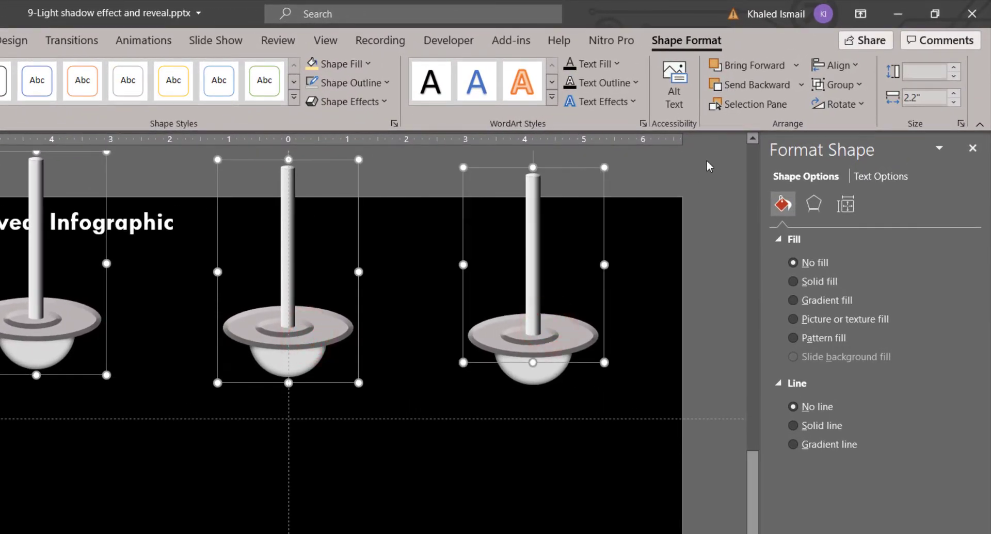
pyautogui.click(846, 72)
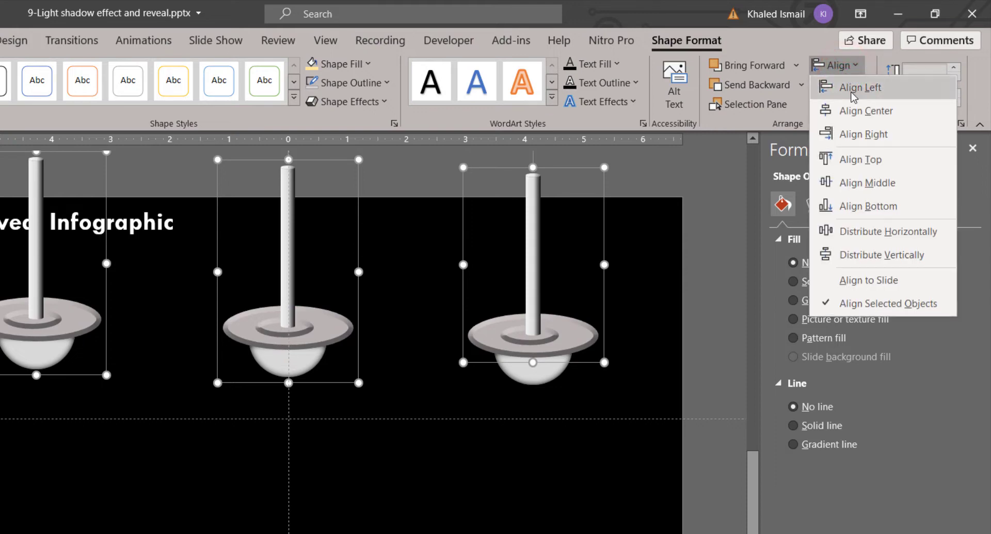
pyautogui.click(882, 232)
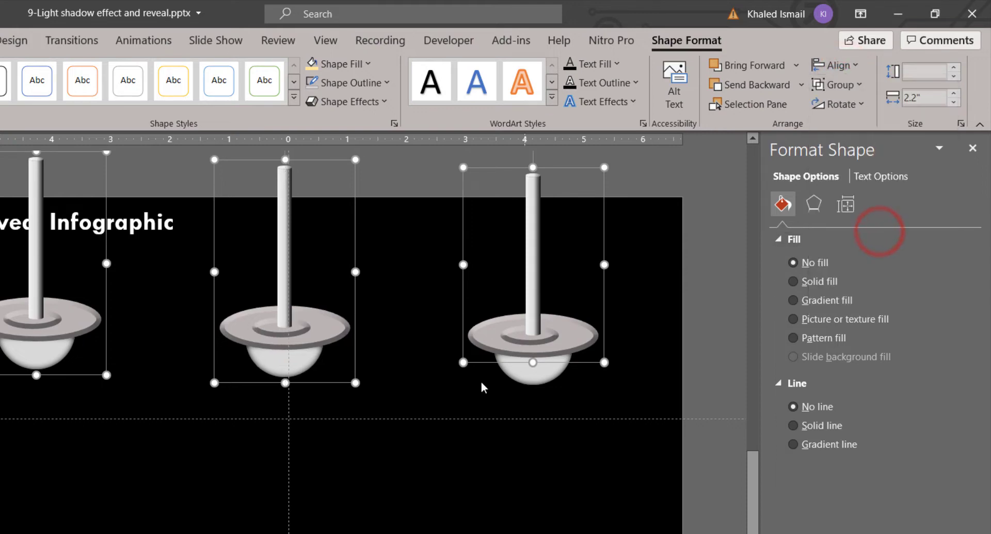
pyautogui.click(398, 447)
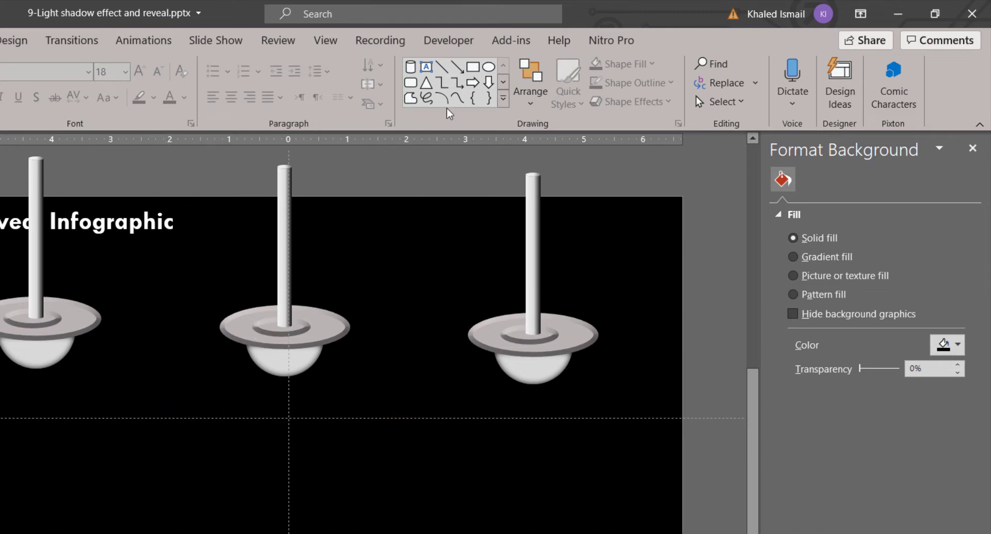
# Draw a blue triangle and shift it beneath the middle lamp.
pyautogui.click(426, 83)
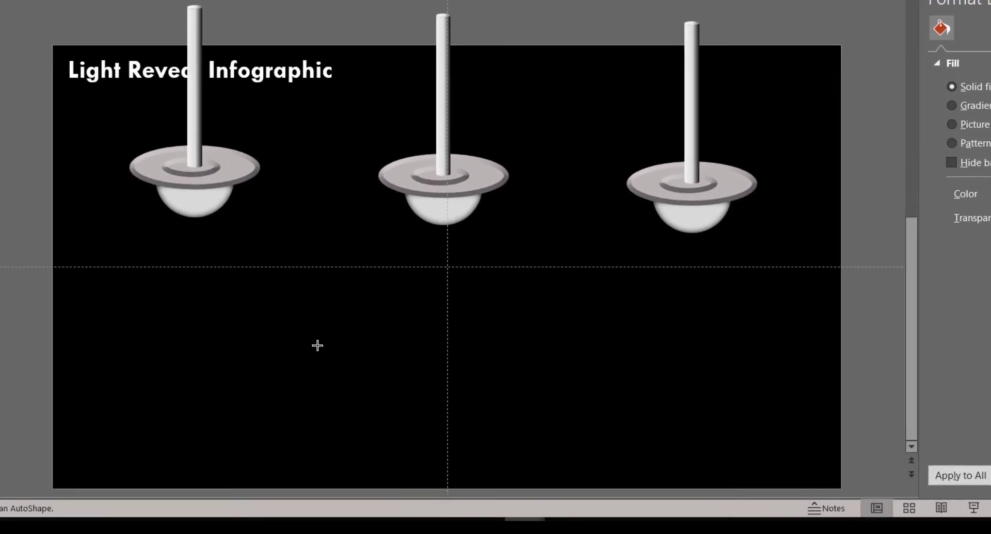
pyautogui.moveTo(557, 215); pyautogui.dragTo(801, 425)
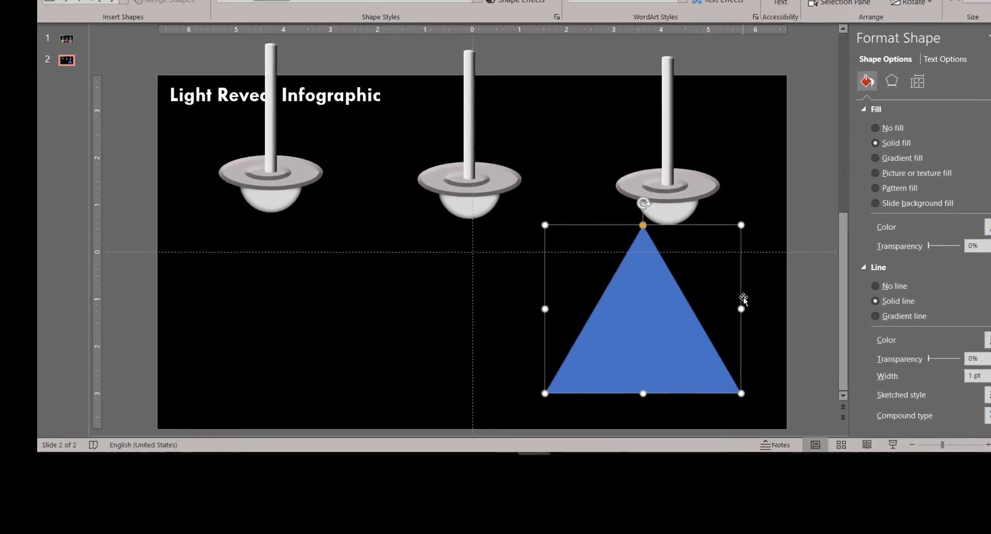
pyautogui.moveTo(741, 294)
pyautogui.mouseDown()
pyautogui.moveTo(665, 284)
pyautogui.moveTo(646, 268)
pyautogui.mouseUp()
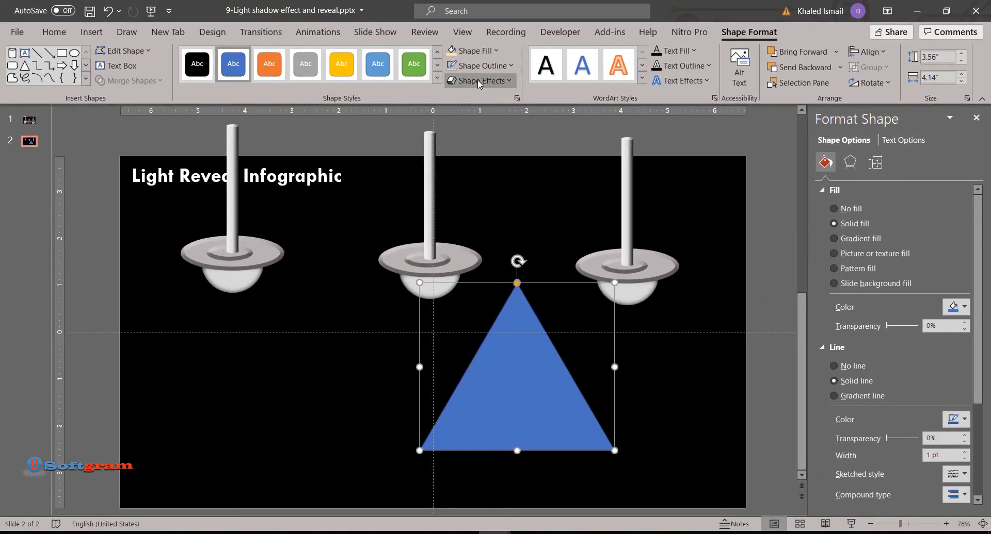
# Draw a flat ellipse across the bottom edge of the triangle.
pyautogui.press('Escape')
pyautogui.click(592, 54)
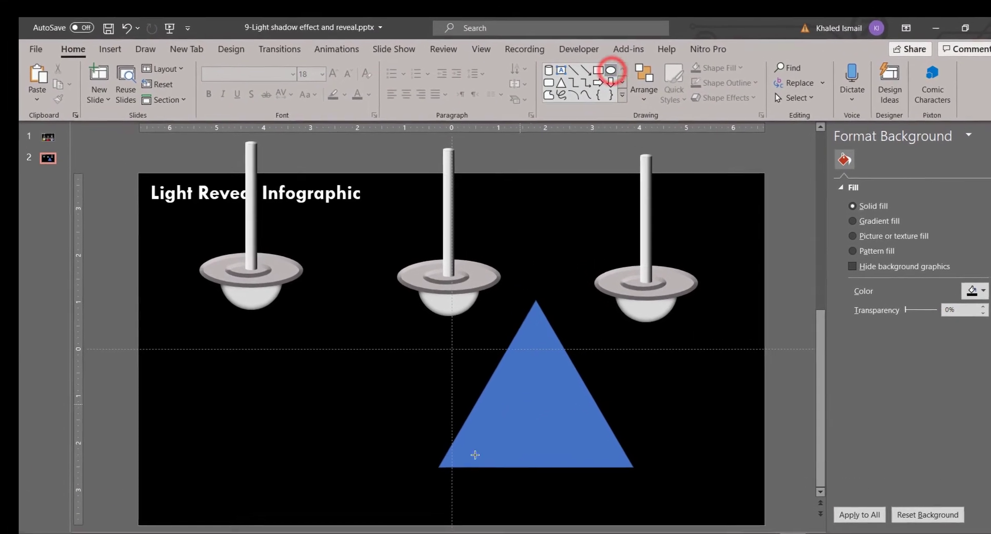
pyautogui.moveTo(522, 469)
pyautogui.mouseDown()
pyautogui.moveTo(633, 464)
pyautogui.moveTo(644, 481)
pyautogui.mouseUp()
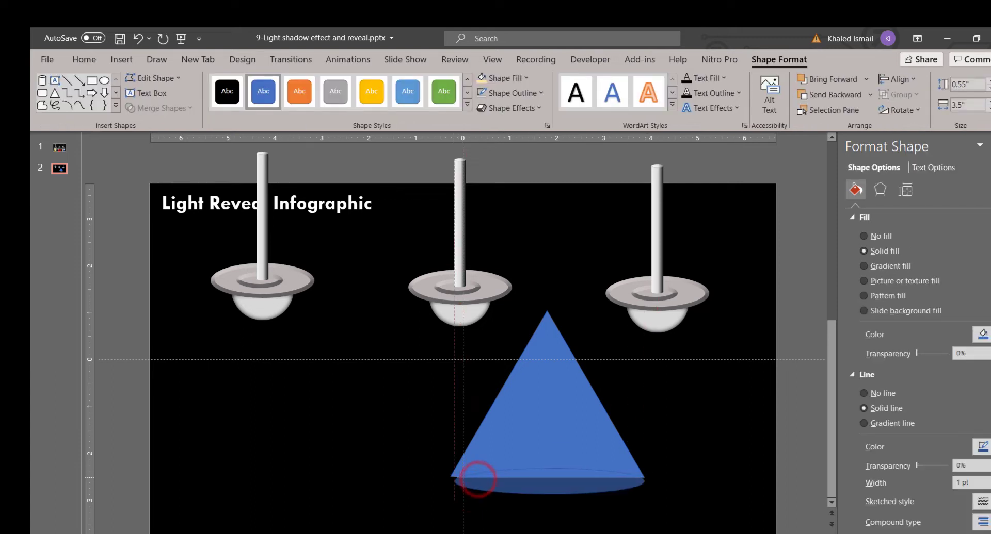
# Stretch the oval's left and right ends out toward the triangle's base corners.
pyautogui.moveTo(450, 480); pyautogui.dragTo(449, 481)
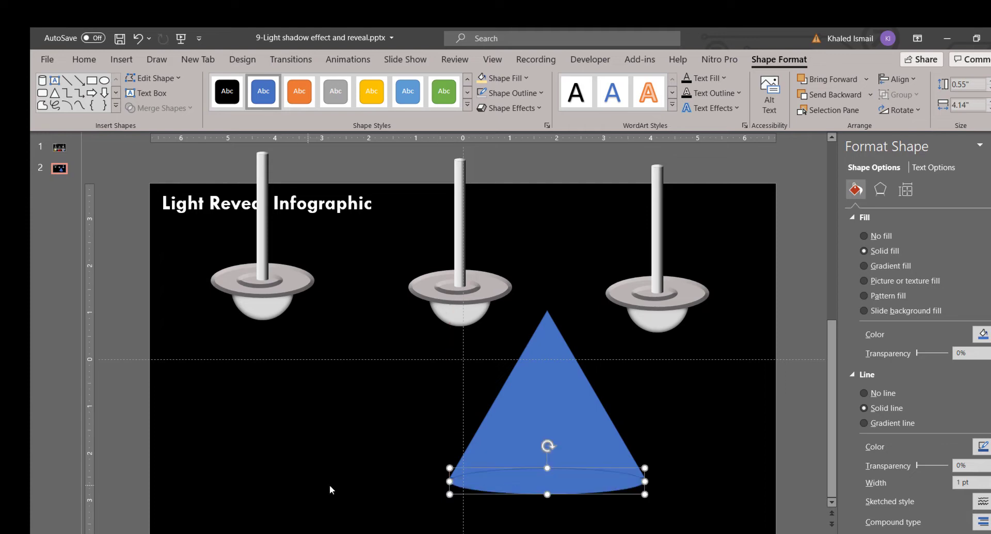
pyautogui.click(712, 469)
pyautogui.click(643, 480)
pyautogui.scroll(3, 667, 471)
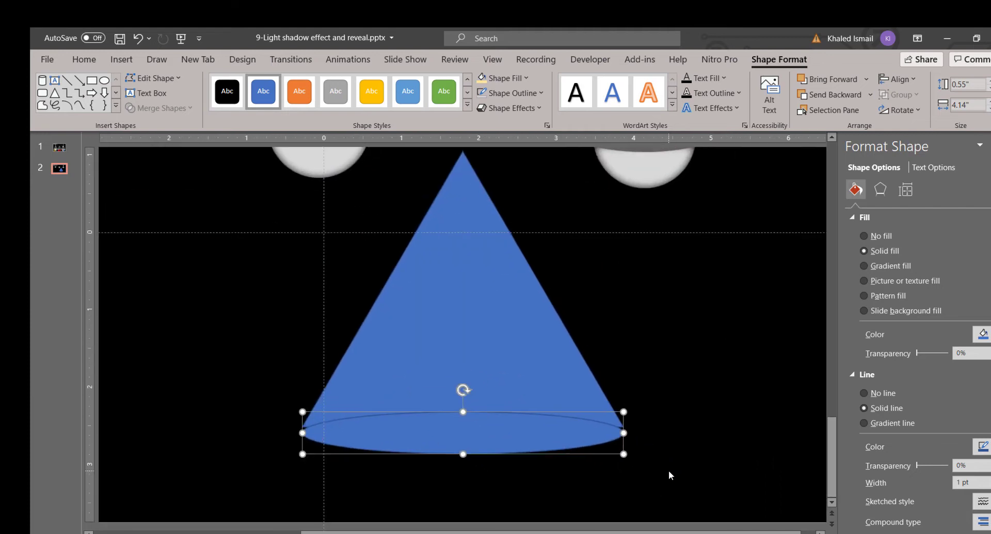
pyautogui.moveTo(623, 433); pyautogui.dragTo(622, 434)
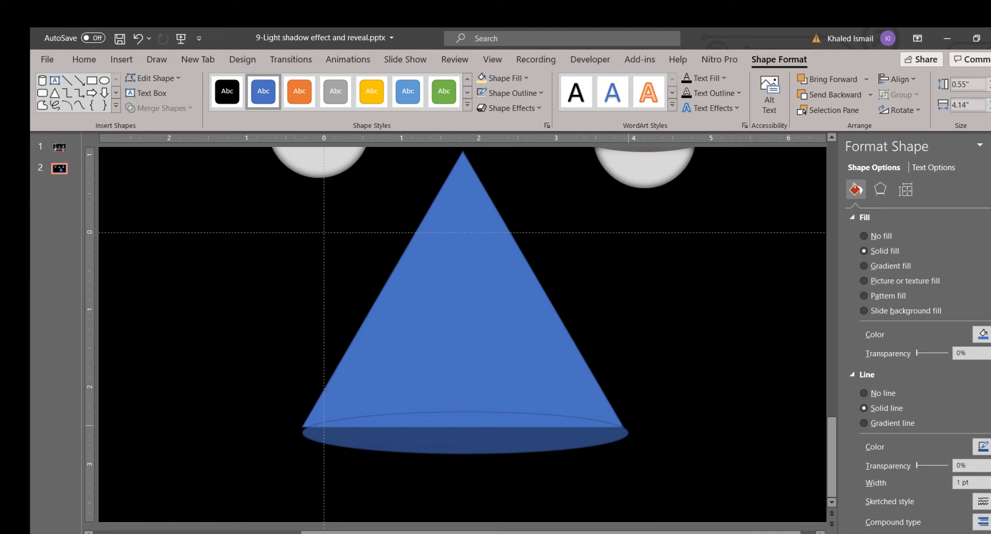
pyautogui.moveTo(628, 432); pyautogui.dragTo(630, 431)
pyautogui.click(666, 448)
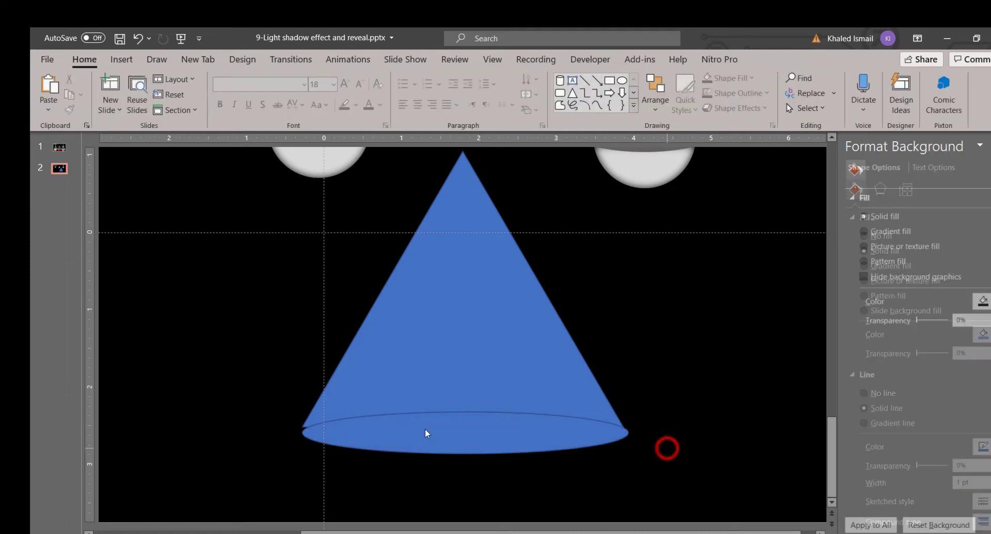
pyautogui.click(361, 423)
pyautogui.moveTo(300, 435); pyautogui.dragTo(302, 433)
# Nudge the oval onto the base at 4.14" wide, then select both oval and triangle.
pyautogui.click(385, 474)
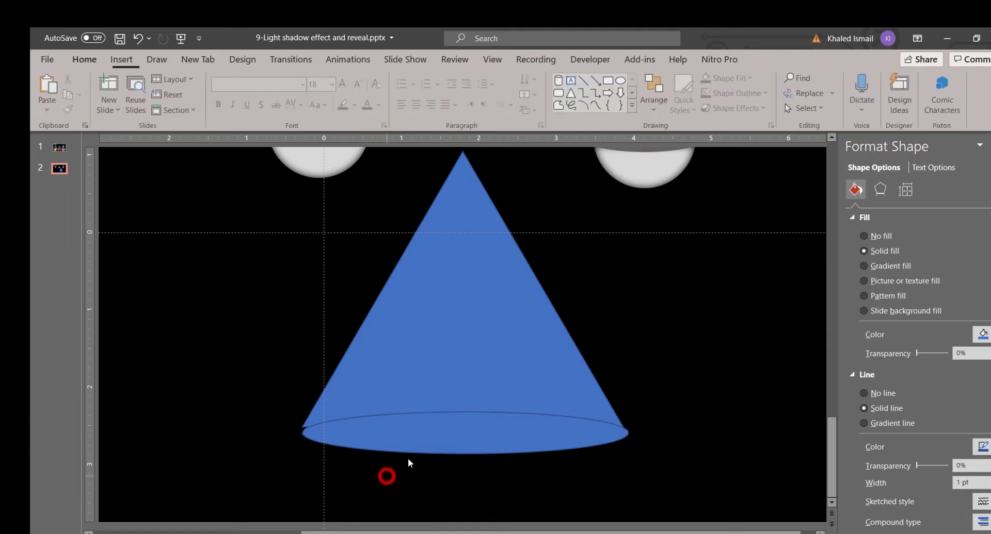
pyautogui.click(415, 451)
pyautogui.click(503, 483)
pyautogui.moveTo(458, 443); pyautogui.dragTo(475, 401)
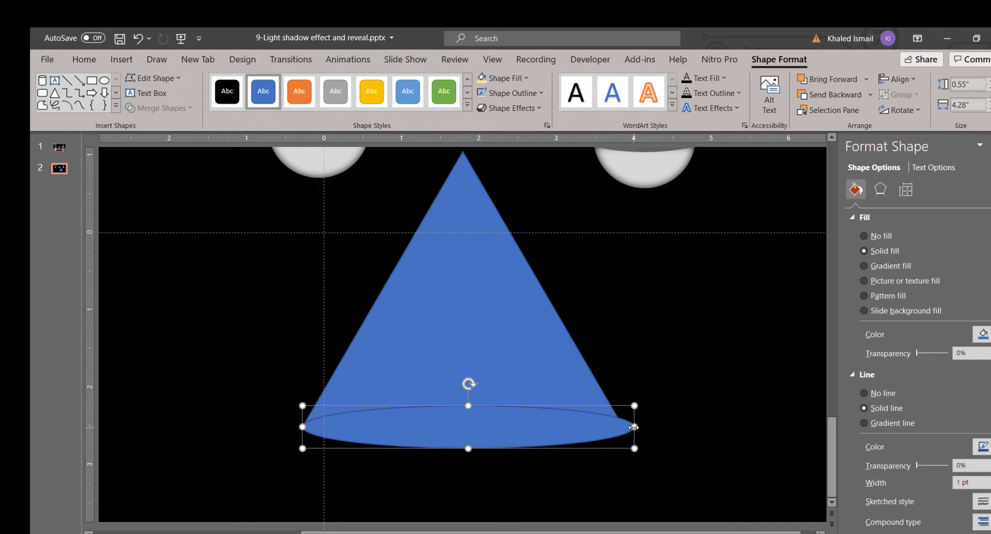
pyautogui.moveTo(634, 428); pyautogui.dragTo(622, 427)
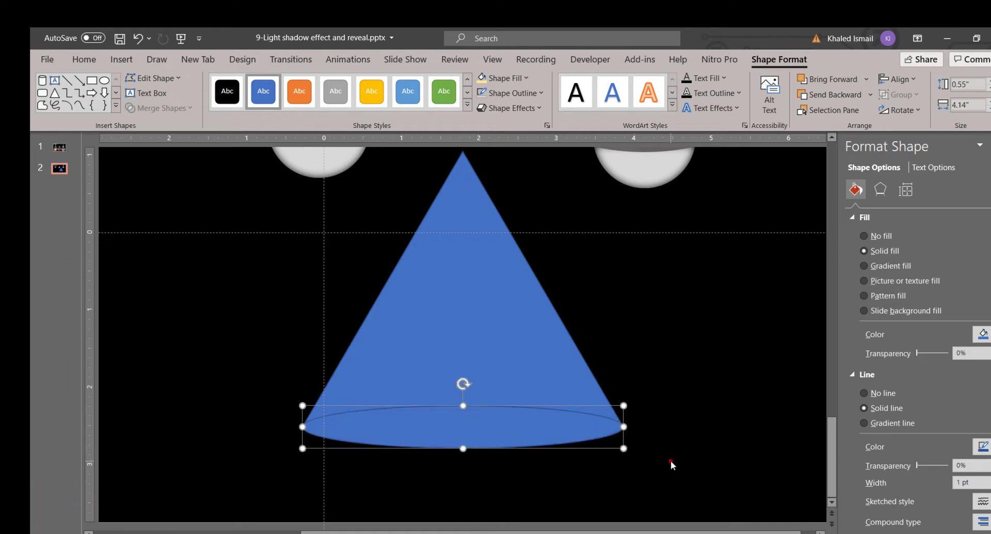
pyautogui.click(575, 474)
pyautogui.click(504, 423)
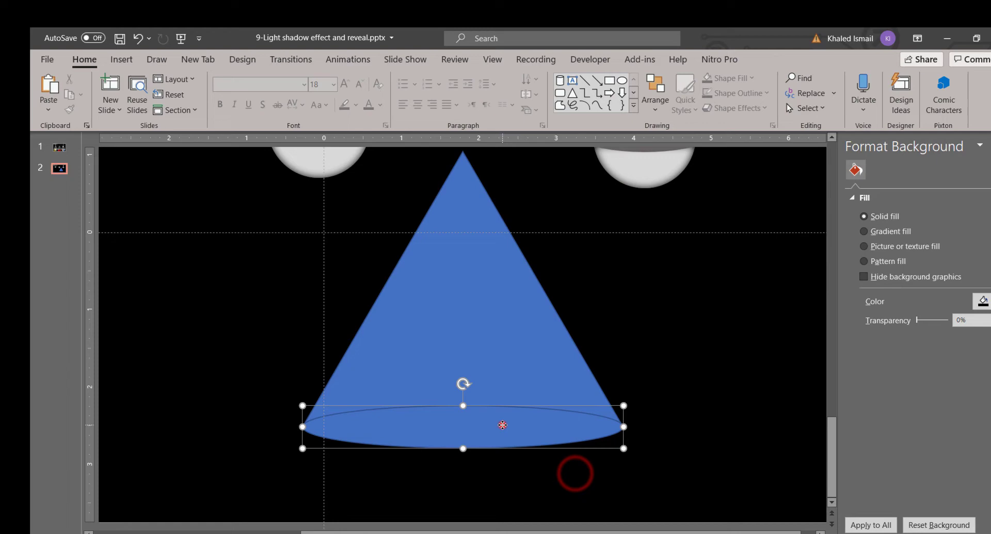
pyautogui.keyDown('shift'); pyautogui.click(486, 345); pyautogui.keyUp('shift')
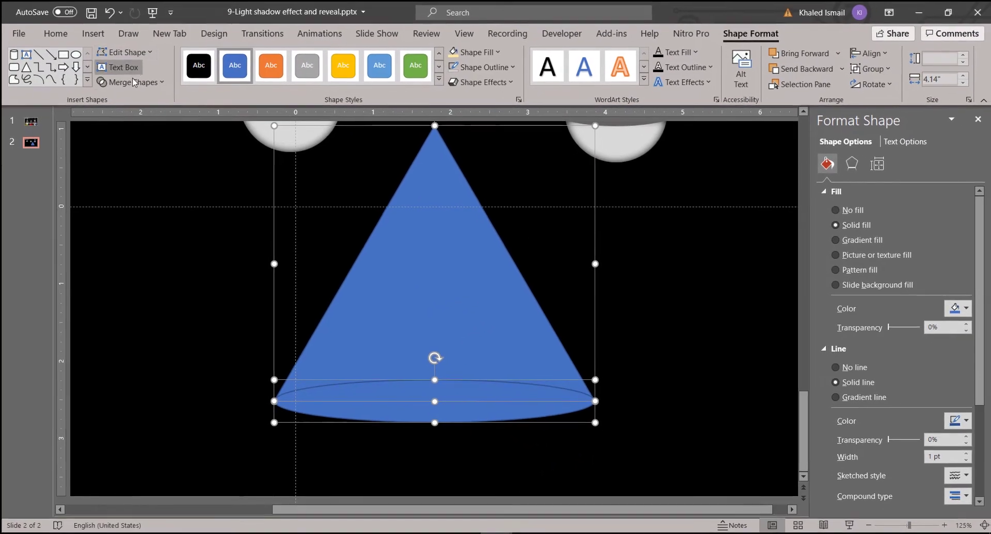
# Merge the triangle and oval into a single cone with Union.
pyautogui.click(129, 81)
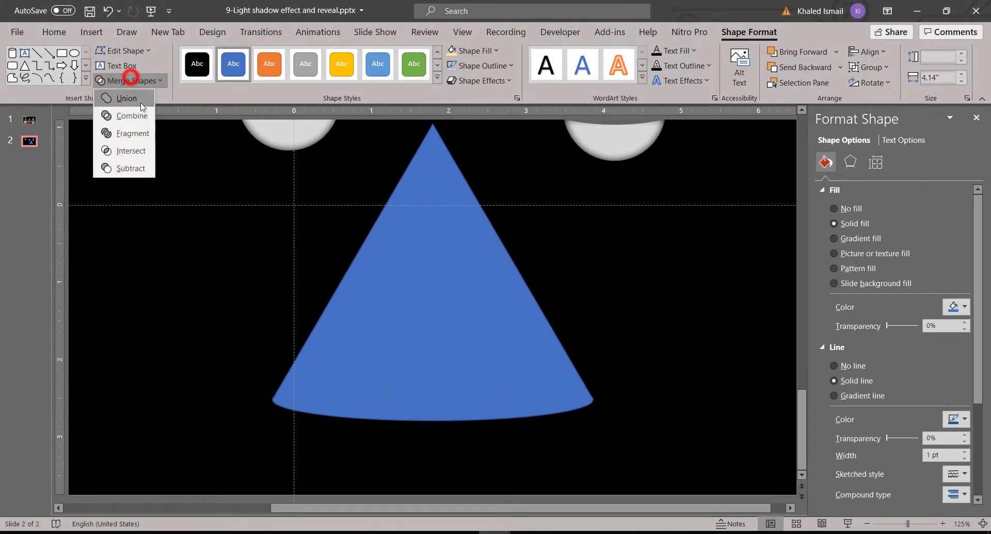
pyautogui.click(126, 98)
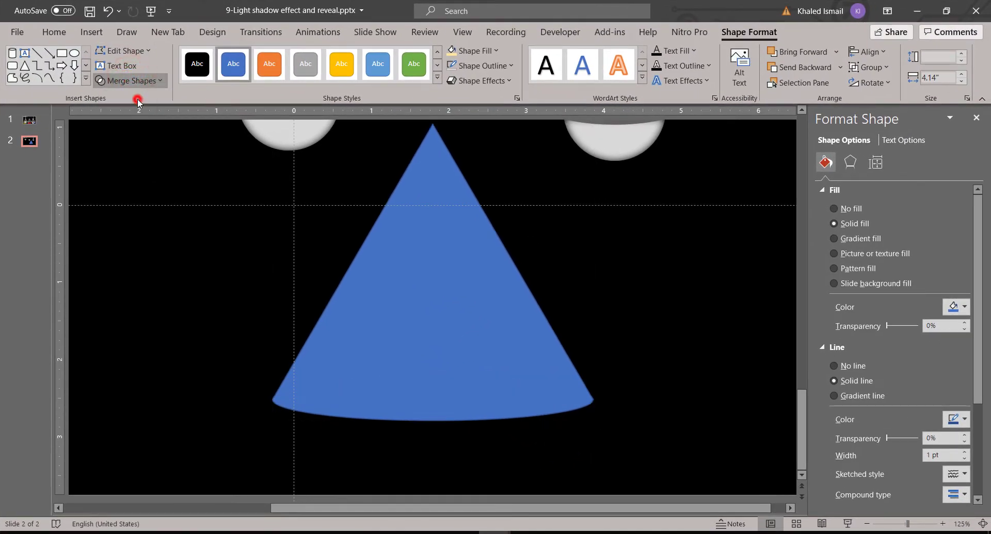
pyautogui.click(681, 359)
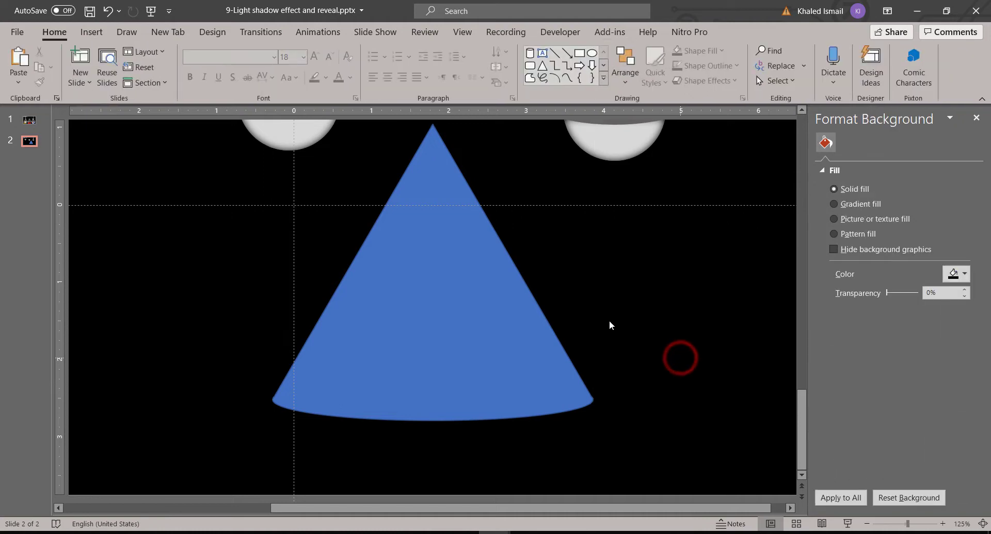
pyautogui.scroll(-4, 609, 325)
pyautogui.click(543, 366)
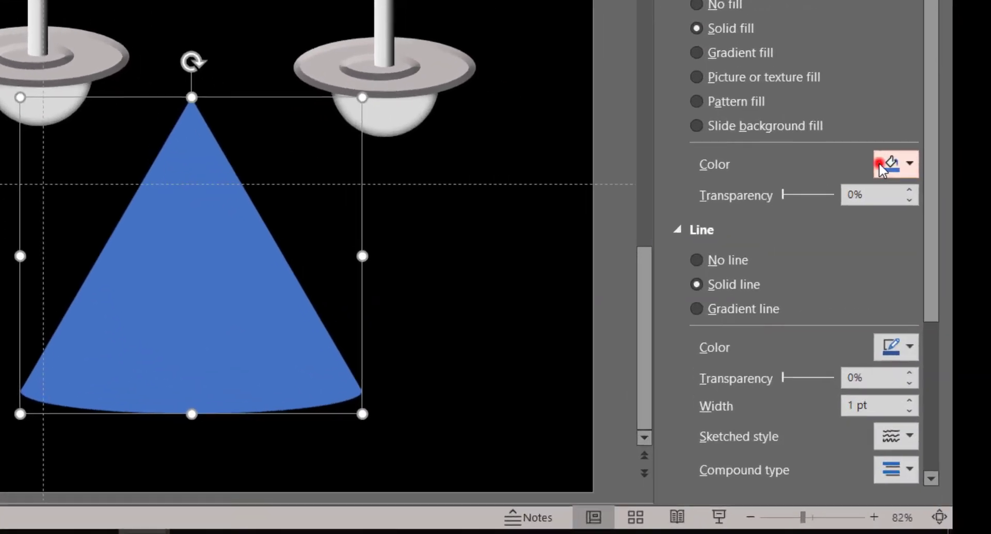
# Fill the cone light grey, set 76% outline transparency, and move it under the right lamp.
pyautogui.click(938, 279)
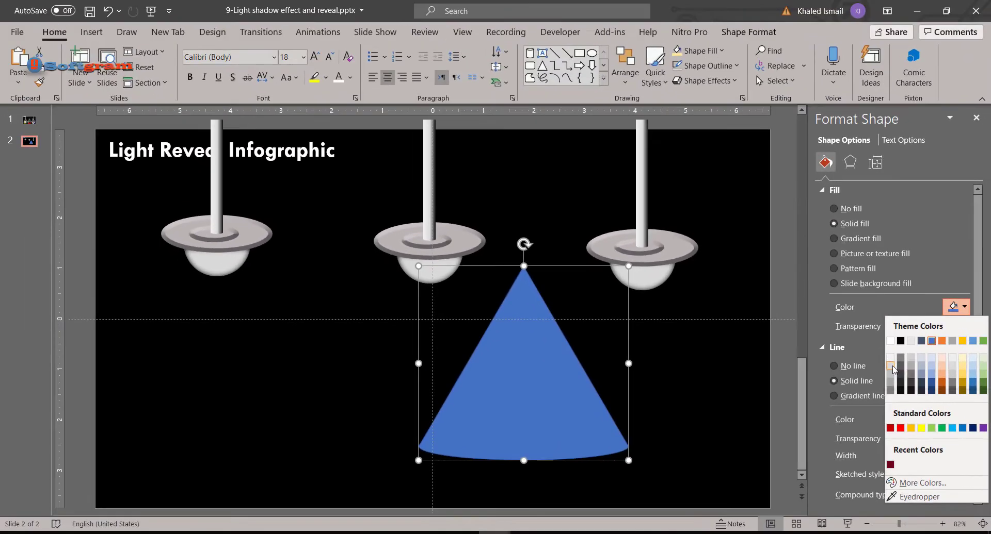
pyautogui.click(819, 217)
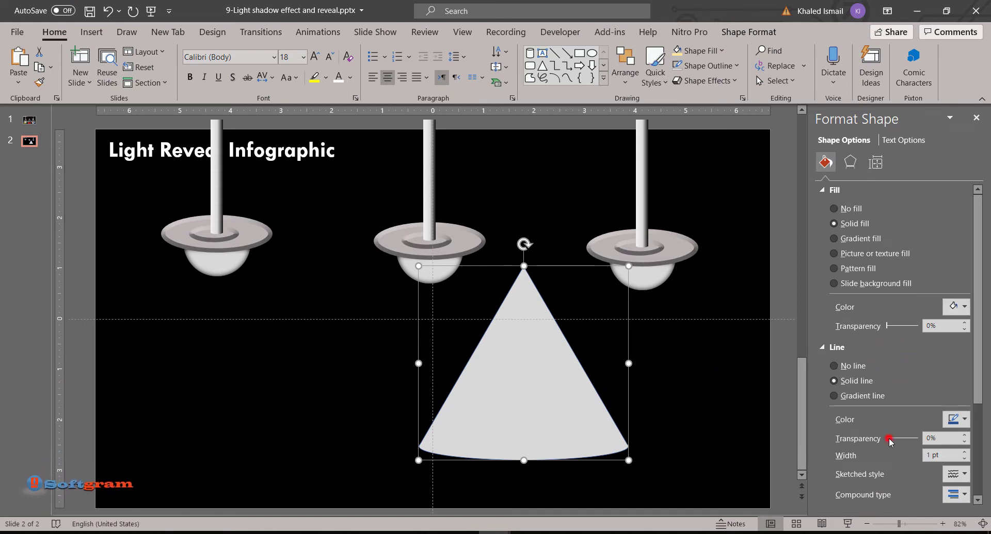
pyautogui.moveTo(888, 439); pyautogui.dragTo(898, 439)
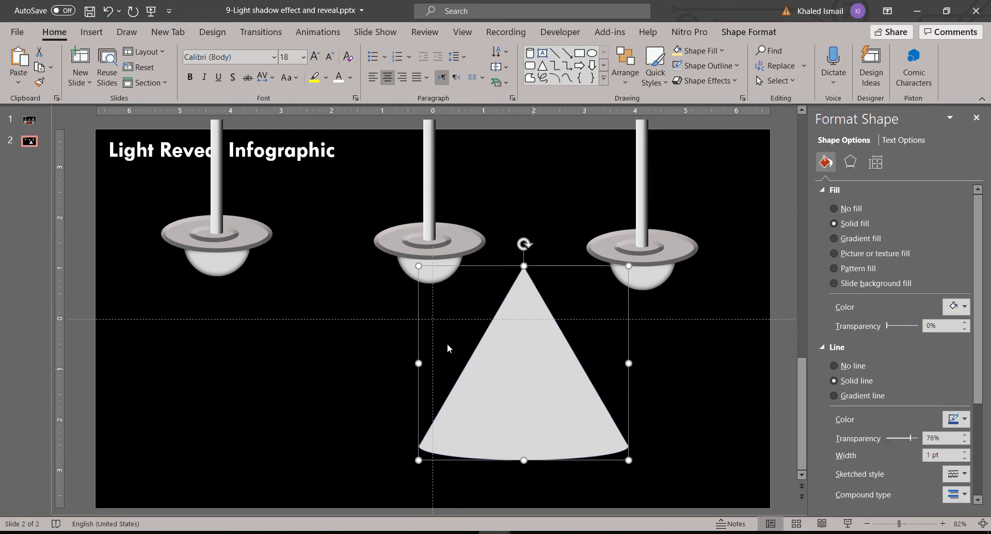
pyautogui.moveTo(547, 266); pyautogui.dragTo(665, 264)
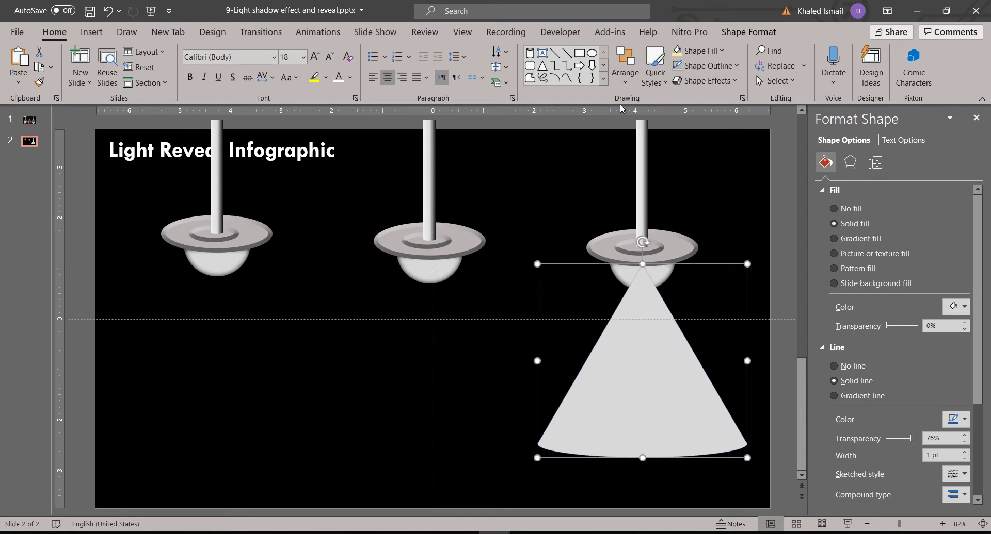
# Remove the cone's outline and send it to the back behind the lamp.
pyautogui.click(708, 65)
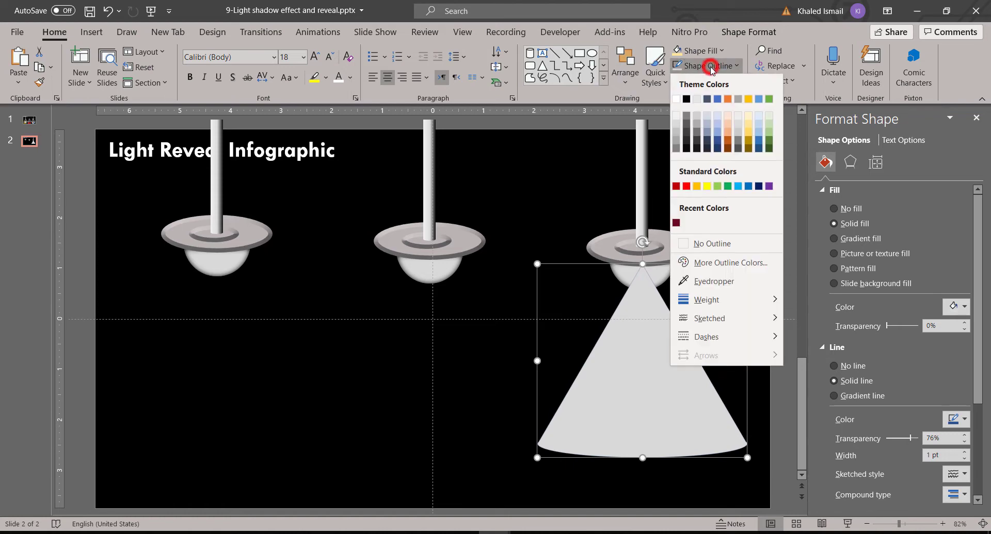
pyautogui.click(720, 242)
pyautogui.rightClick(660, 361)
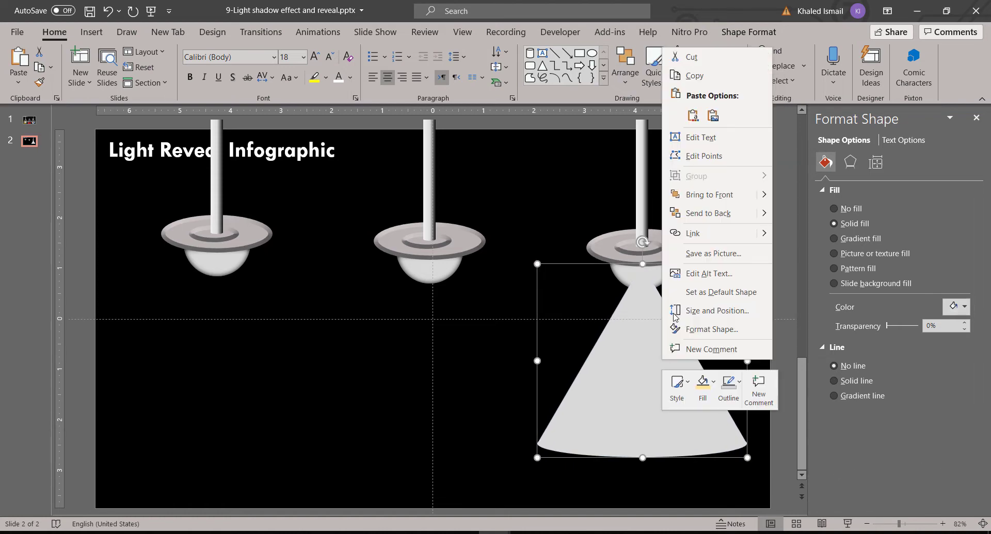
pyautogui.click(716, 217)
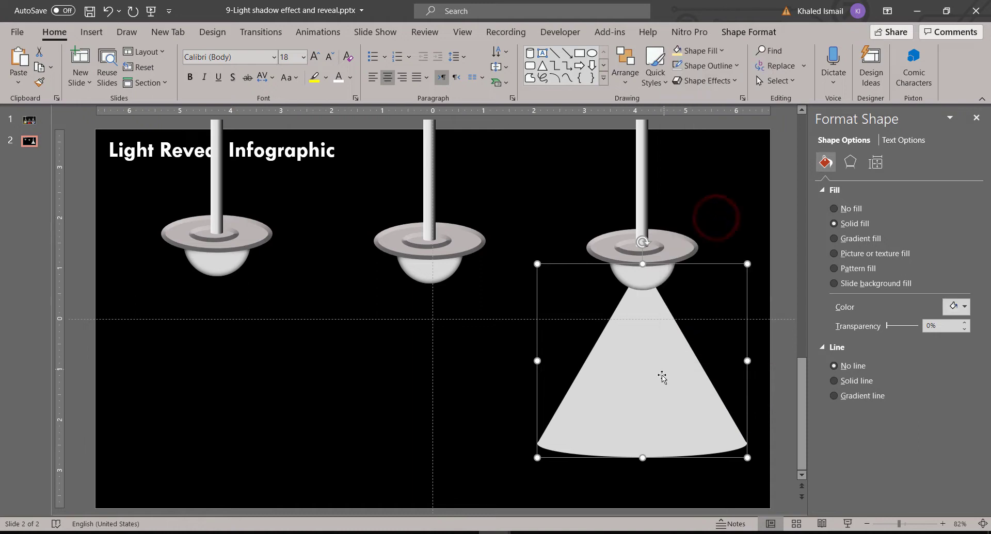
# Raise the cone to the bulb, widen its bottom, and centre it under the right lamp.
pyautogui.moveTo(660, 373)
pyautogui.mouseDown()
pyautogui.moveTo(663, 329)
pyautogui.moveTo(662, 340)
pyautogui.mouseUp()
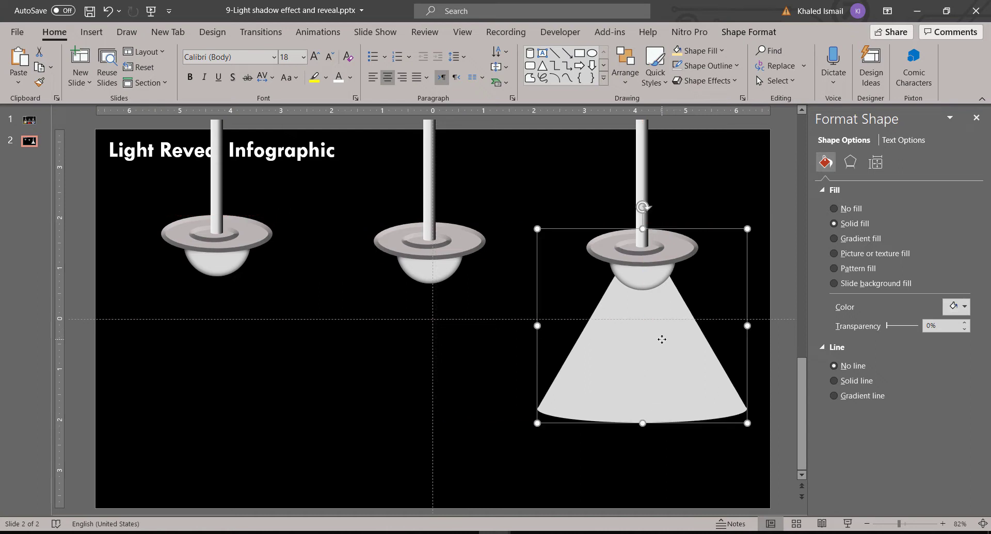
pyautogui.click(537, 424)
pyautogui.moveTo(521, 434); pyautogui.dragTo(512, 432)
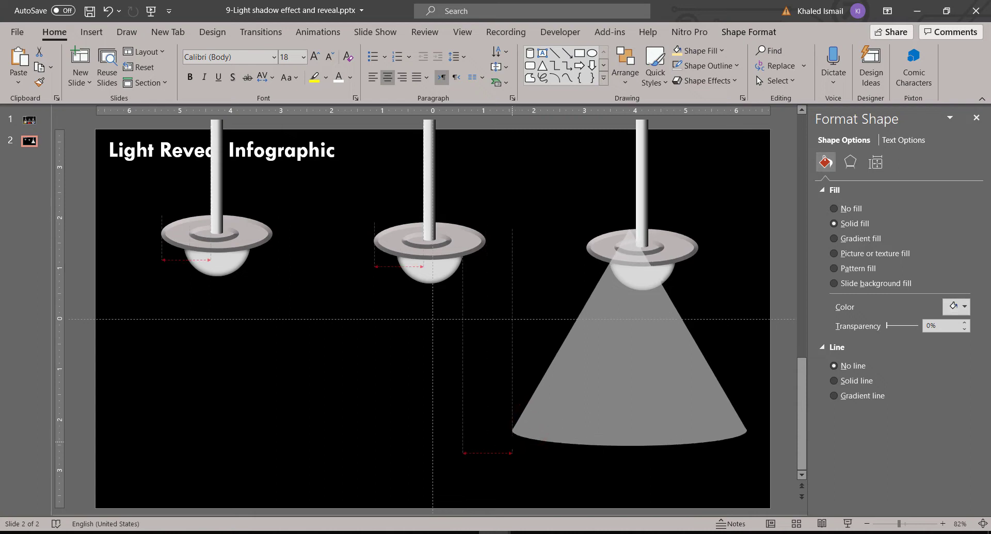
pyautogui.moveTo(593, 449); pyautogui.dragTo(610, 444)
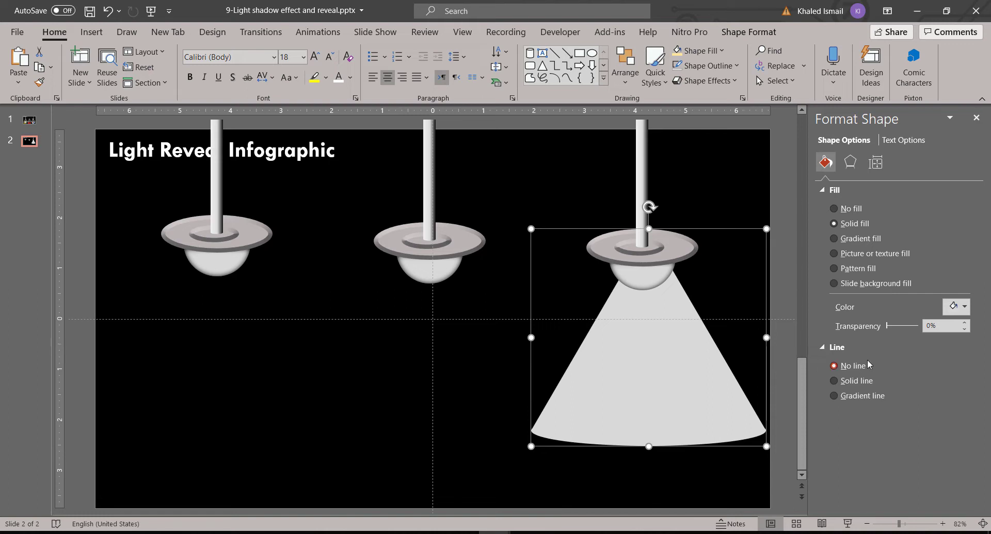
# Set the cone's fill transparency to 56% and preview it against the black background.
pyautogui.click(954, 312)
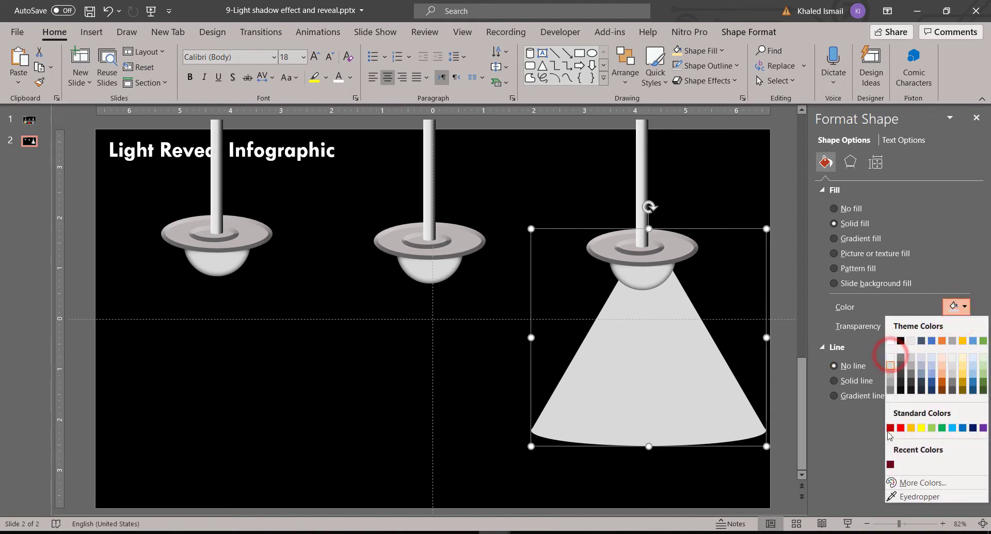
pyautogui.click(862, 426)
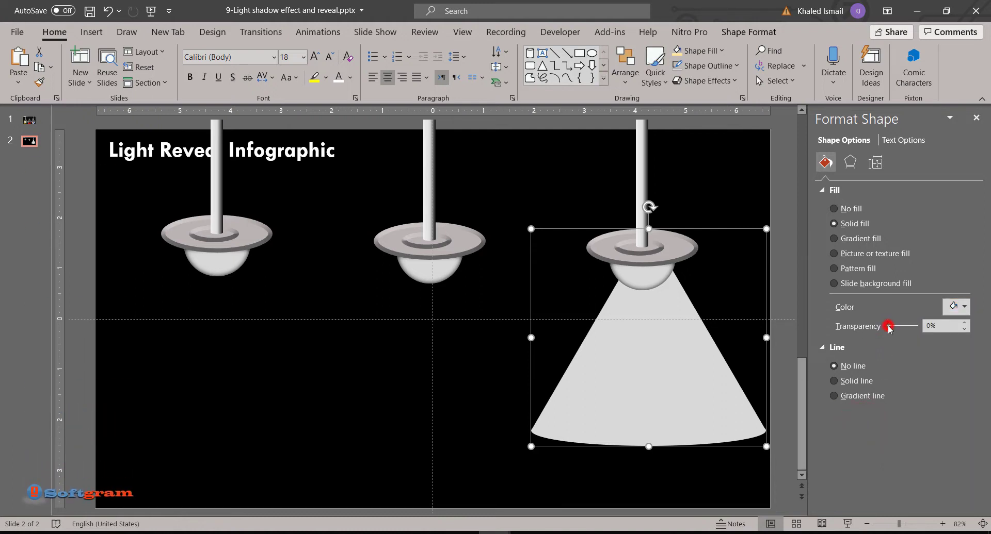
pyautogui.moveTo(888, 329); pyautogui.dragTo(906, 331)
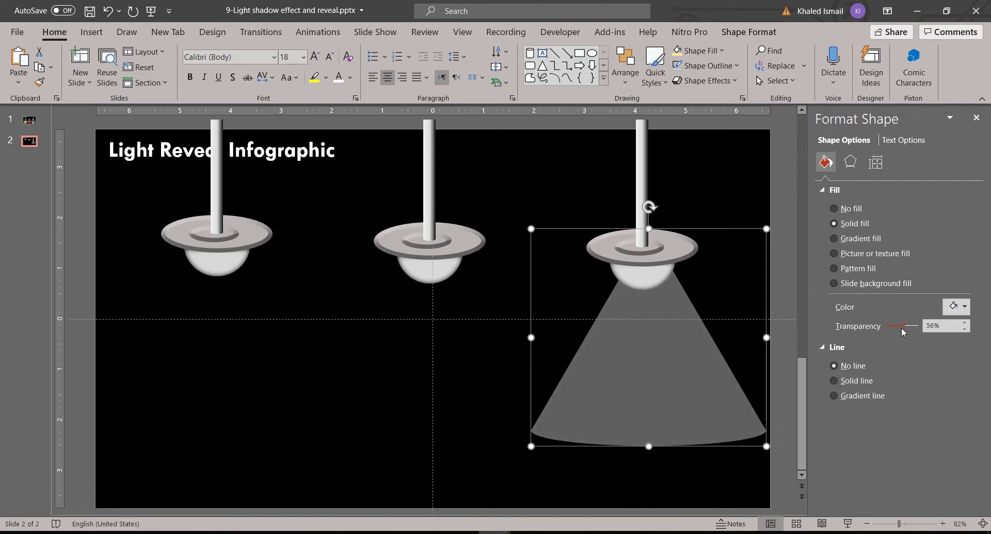
pyautogui.moveTo(902, 330); pyautogui.dragTo(906, 332)
pyautogui.click(667, 475)
pyautogui.click(690, 380)
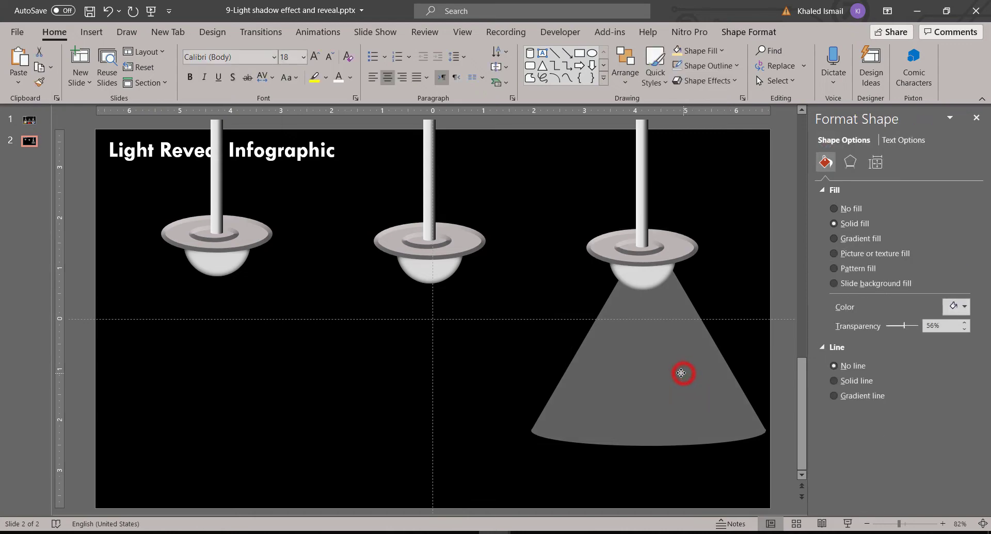
# Duplicate the translucent cone with Ctrl+D and centre the copy under the left lamp.
pyautogui.click(677, 470)
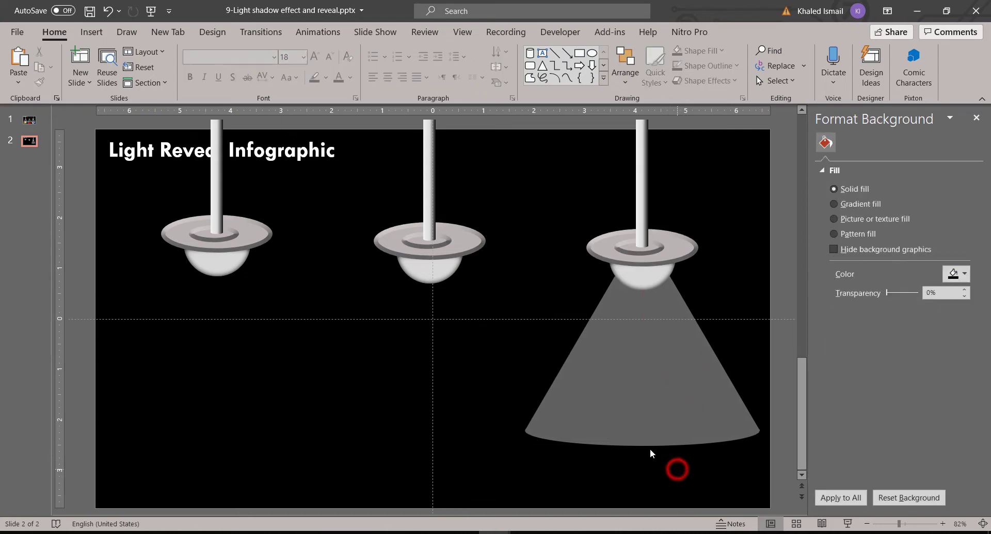
pyautogui.click(649, 438)
pyautogui.hotkey('ctrl', 'd')
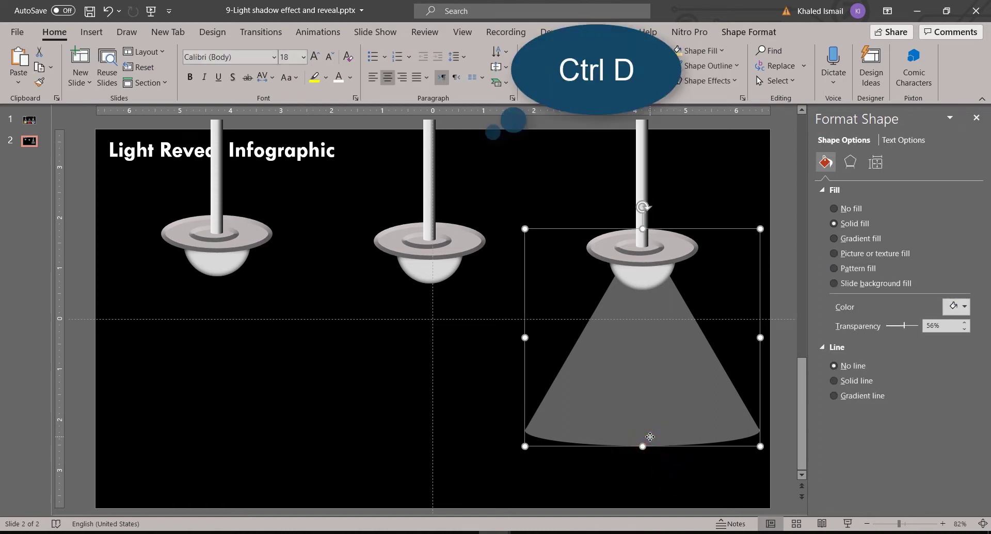
pyautogui.moveTo(659, 419); pyautogui.dragTo(438, 407)
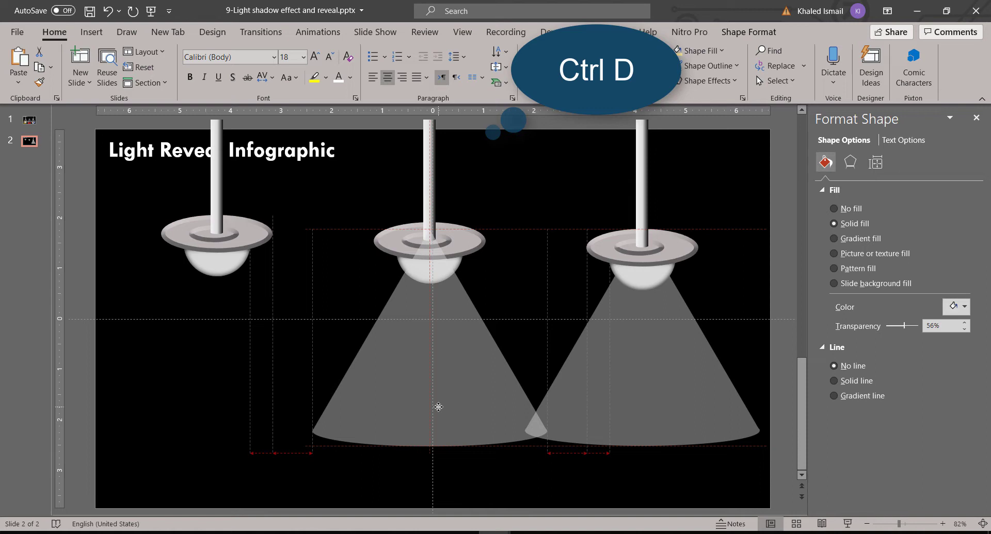
pyautogui.moveTo(438, 407); pyautogui.dragTo(227, 398)
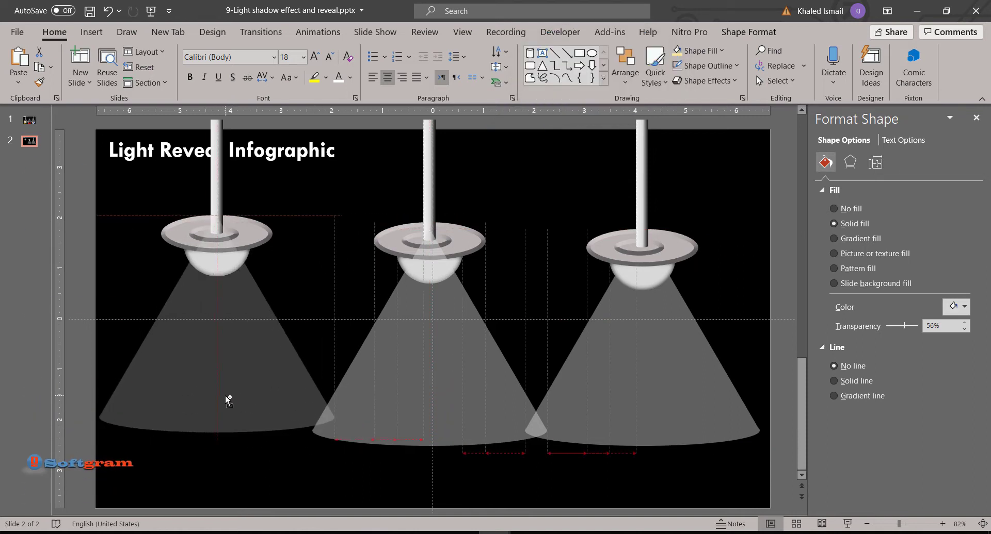
pyautogui.moveTo(227, 399); pyautogui.dragTo(187, 379)
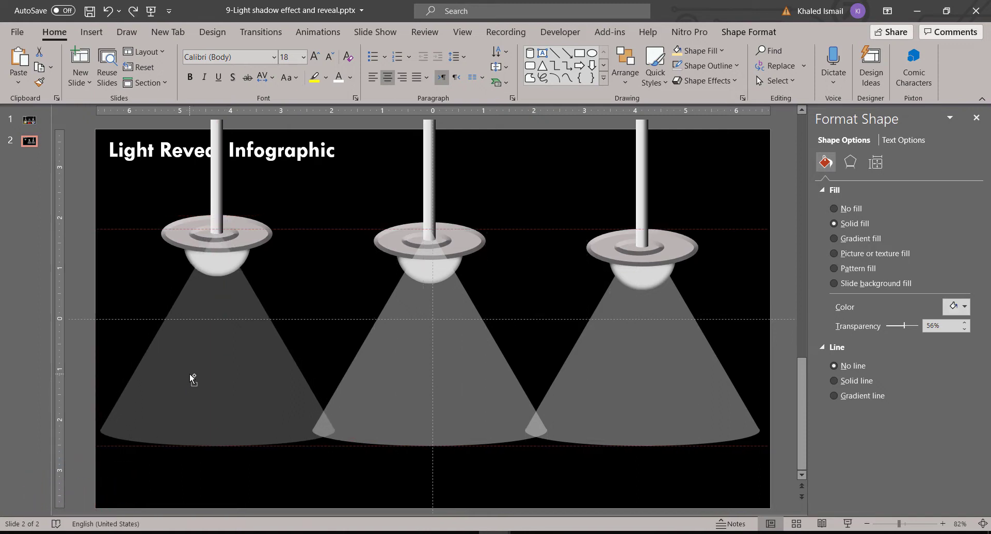
pyautogui.moveTo(187, 379); pyautogui.dragTo(207, 403)
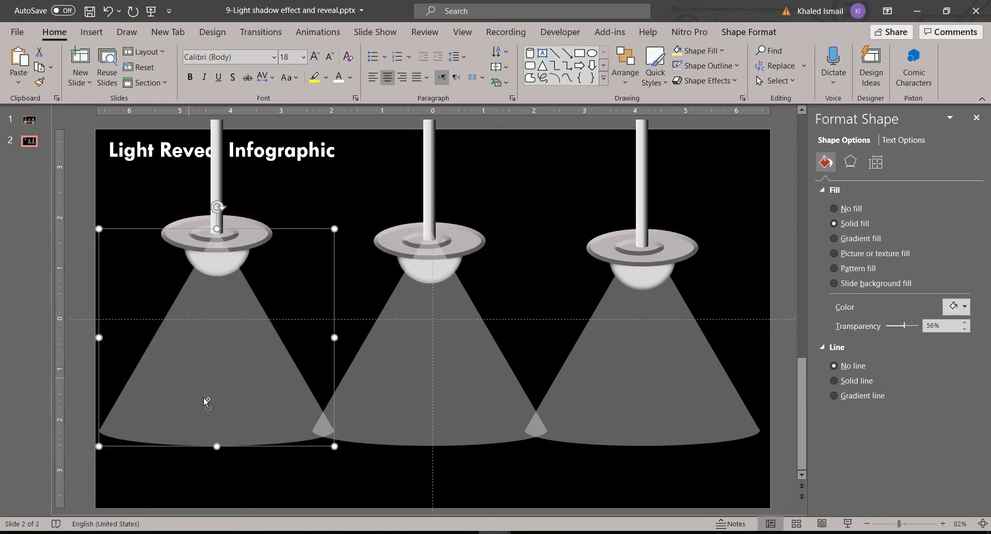
pyautogui.click(361, 482)
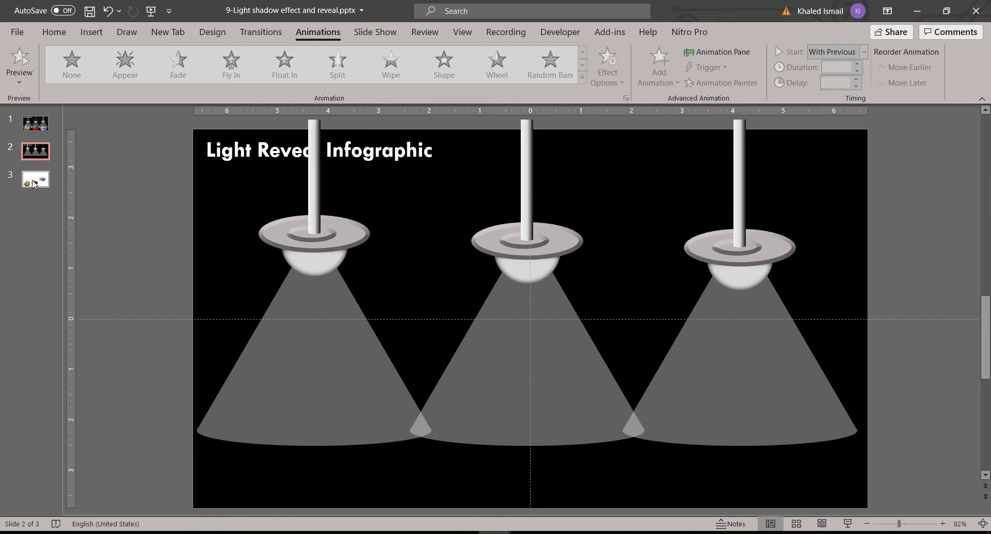
# Paste the 3D pie chart from slide 3 onto slide 2 and move it under the right lamp.
pyautogui.click(34, 182)
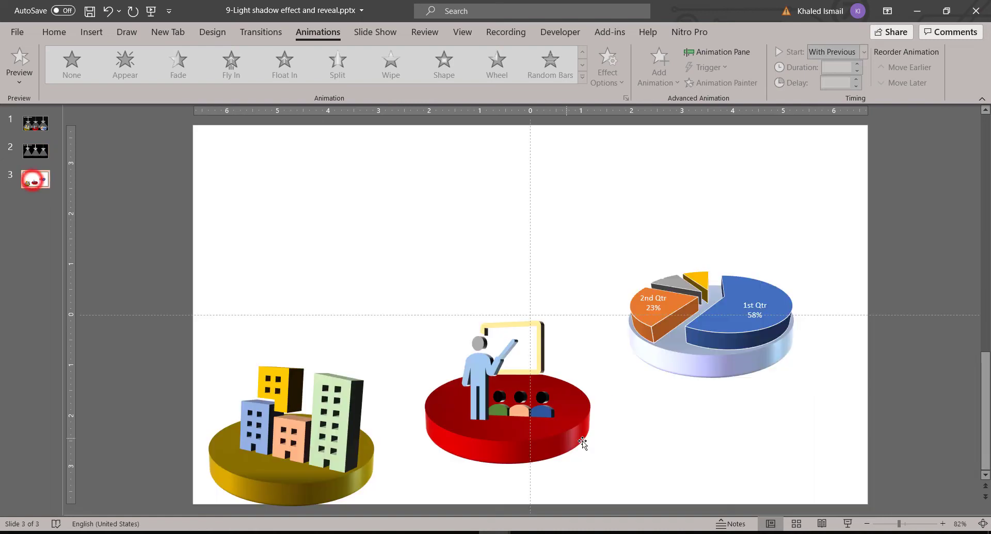
pyautogui.click(661, 346)
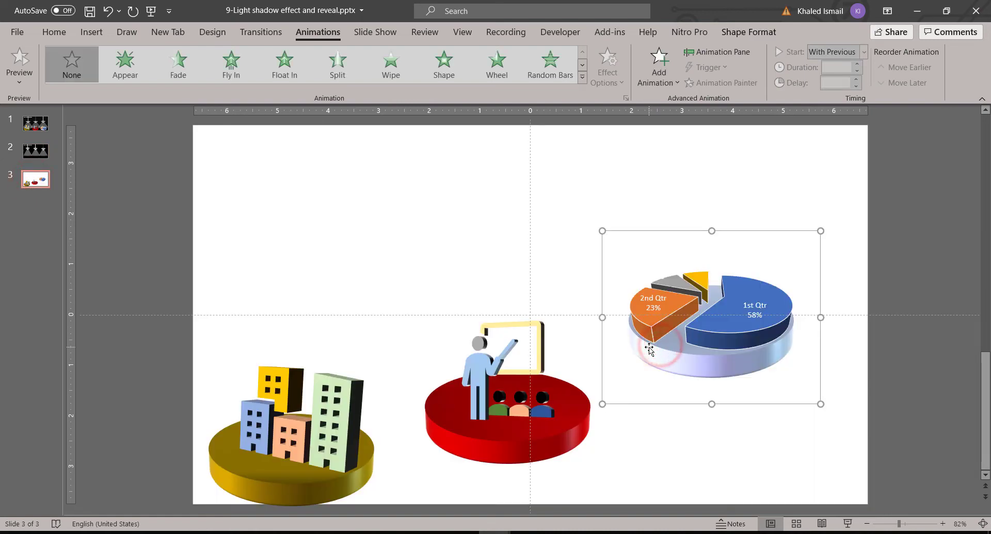
pyautogui.click(36, 153)
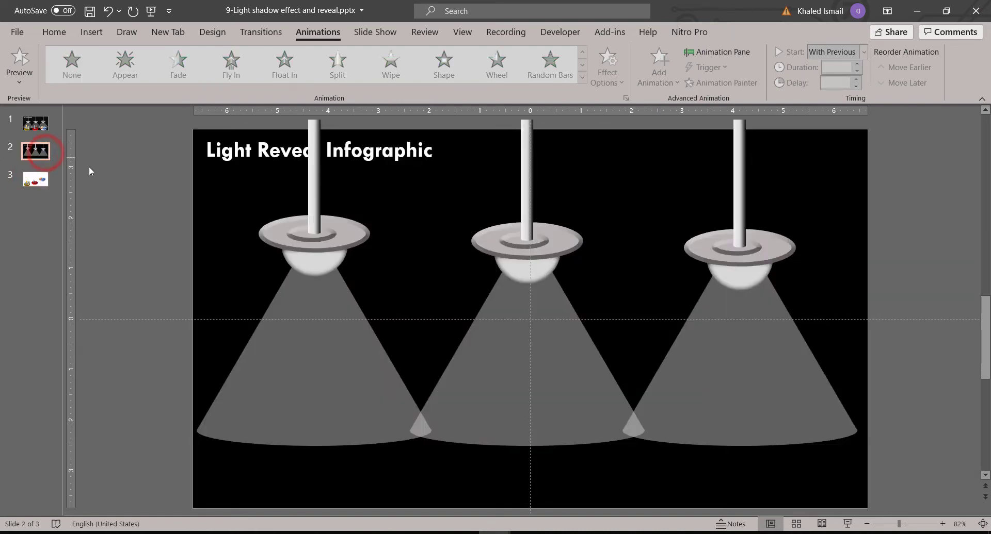
pyautogui.hotkey('ctrl', 'v')
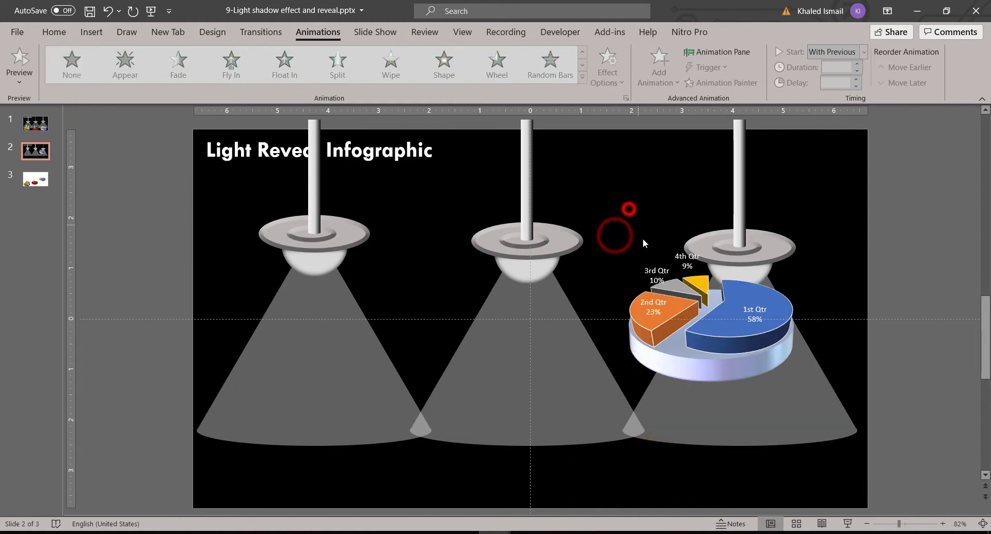
pyautogui.click(653, 279)
pyautogui.moveTo(639, 234); pyautogui.dragTo(678, 355)
# Send the pie chart behind the light cone, then select the red presenter graphic on slide 3.
pyautogui.rightClick(700, 358)
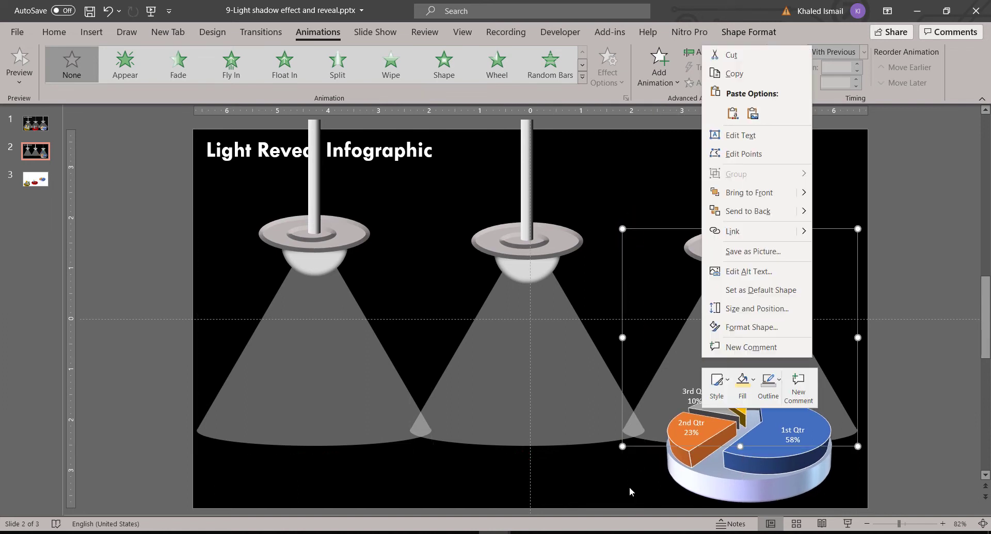
pyautogui.click(680, 470)
pyautogui.click(691, 472)
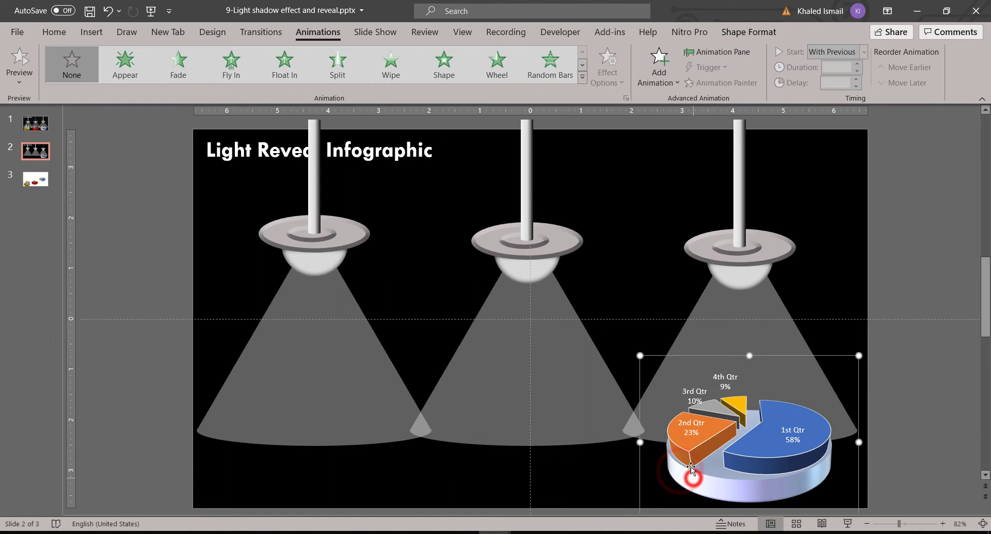
pyautogui.rightClick(674, 361)
pyautogui.click(736, 233)
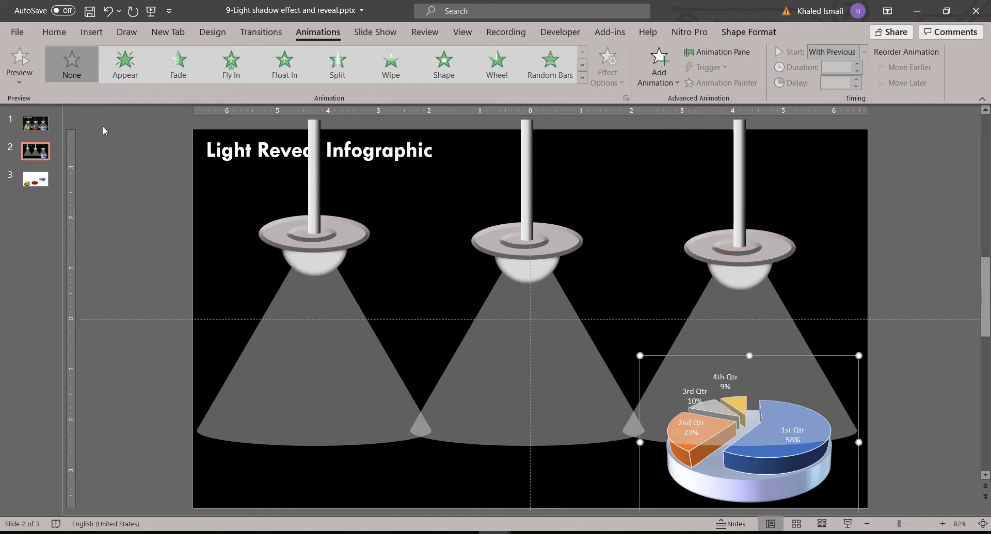
pyautogui.click(37, 176)
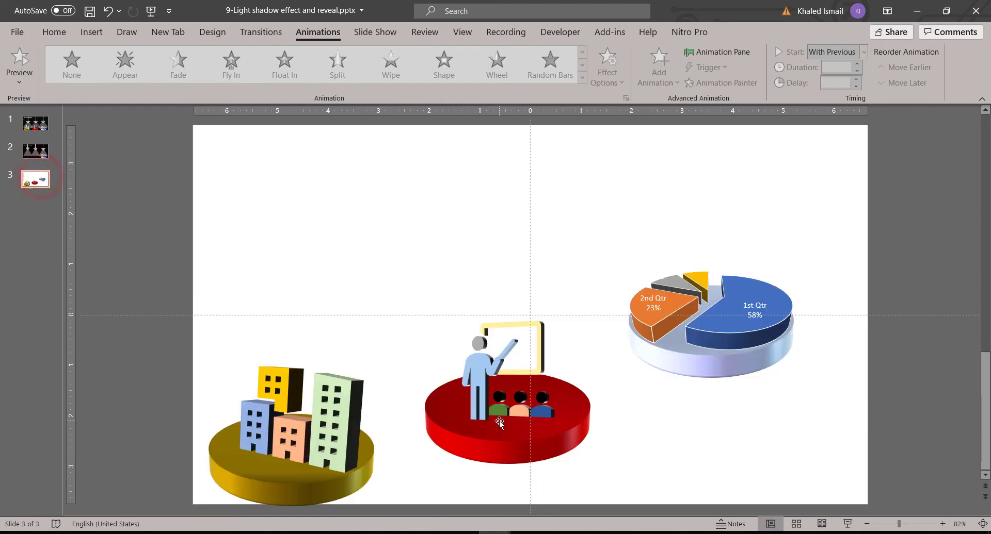
pyautogui.click(500, 421)
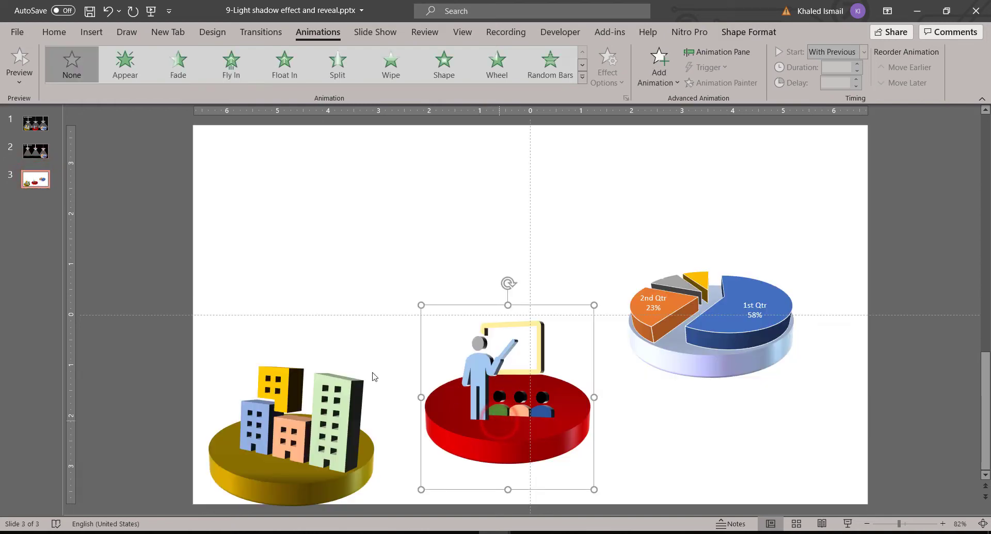
# Paste the red presenter graphic onto slide 2 and lower it into the middle cone.
pyautogui.click(35, 151)
pyautogui.hotkey('ctrl', 'v')
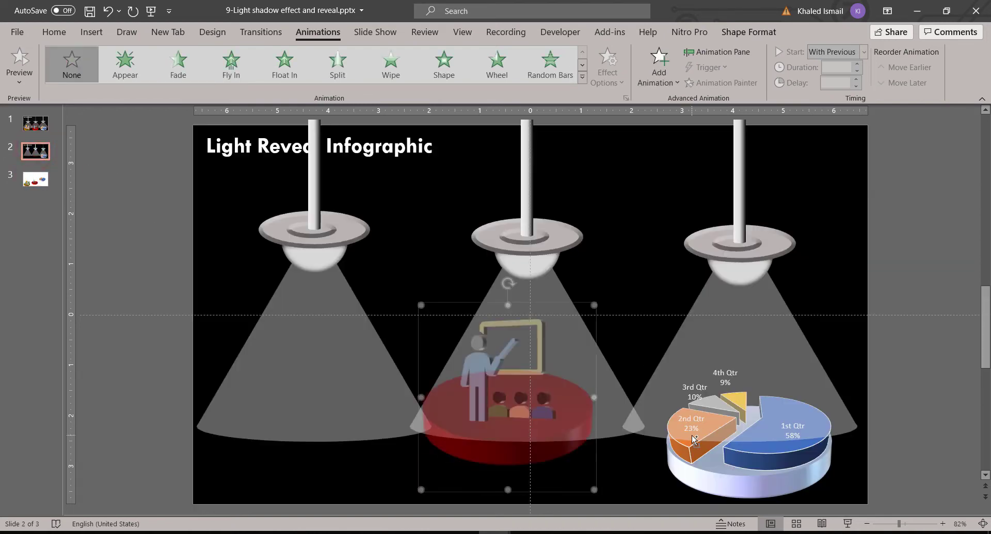
pyautogui.click(623, 298)
pyautogui.click(501, 356)
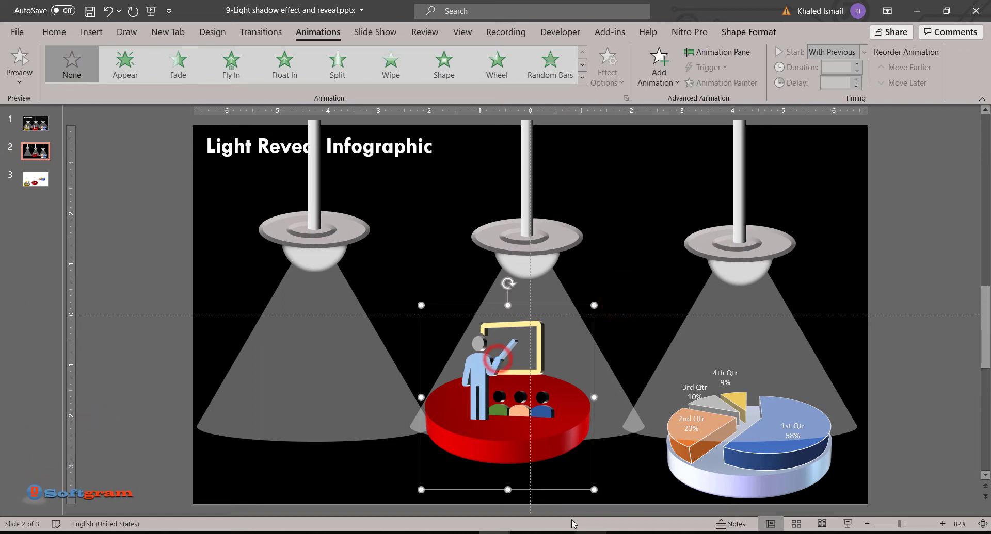
pyautogui.moveTo(560, 490)
pyautogui.mouseDown()
pyautogui.moveTo(570, 516)
pyautogui.moveTo(564, 391)
pyautogui.mouseUp()
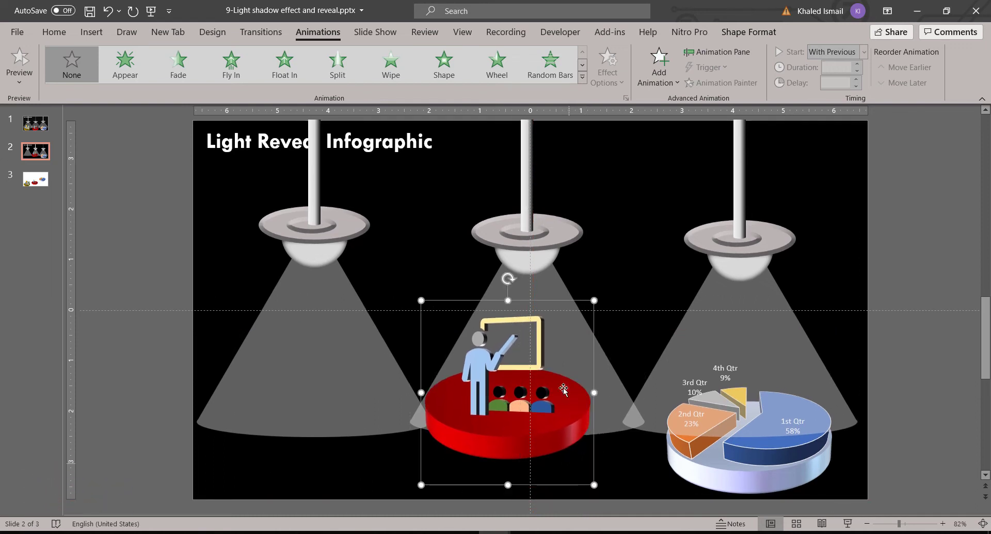
pyautogui.moveTo(561, 307); pyautogui.dragTo(533, 482)
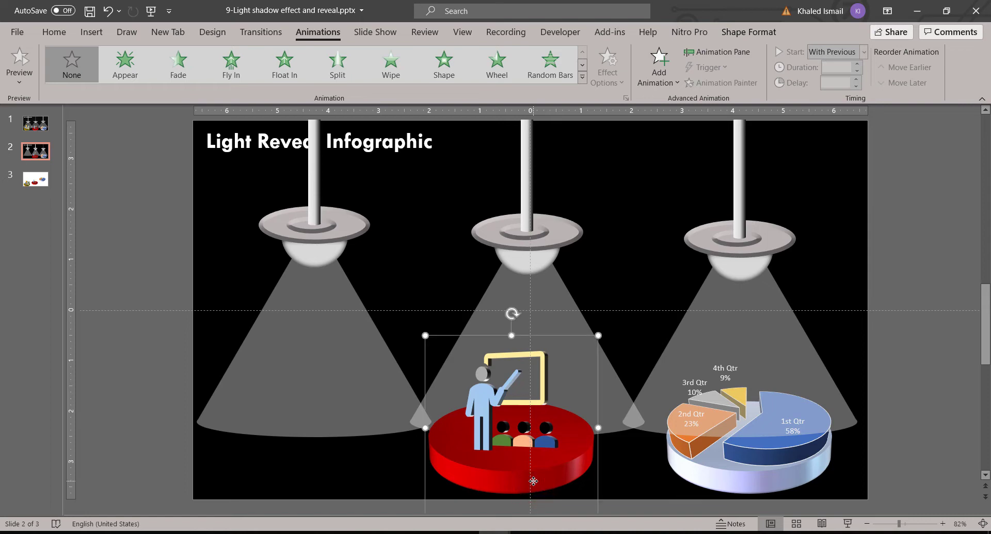
# Bring the yellow buildings graphic from slide 3 under the left lamp, then select all three graphics.
pyautogui.click(46, 188)
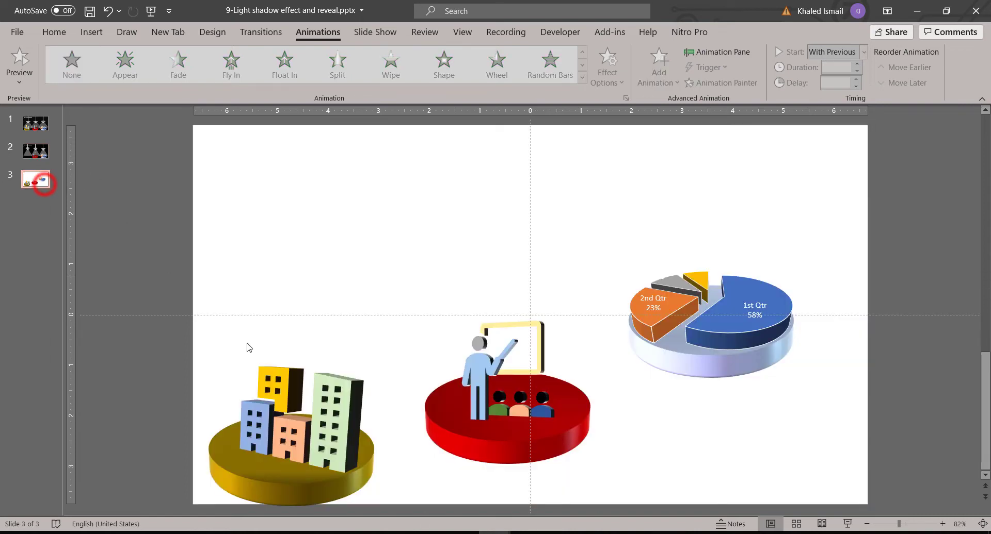
pyautogui.click(283, 469)
pyautogui.hotkey('ctrl', 'z')
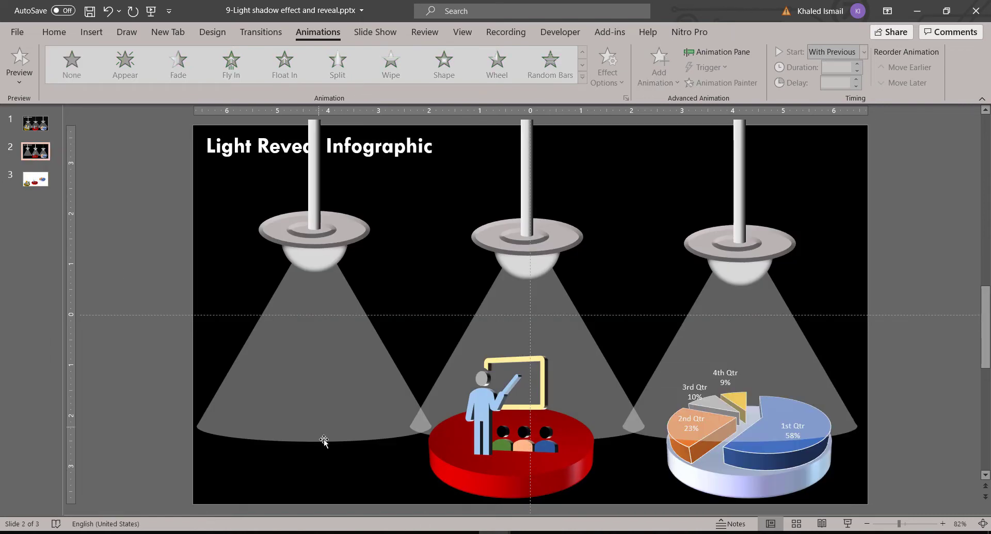
pyautogui.hotkey('ctrl', 'z')
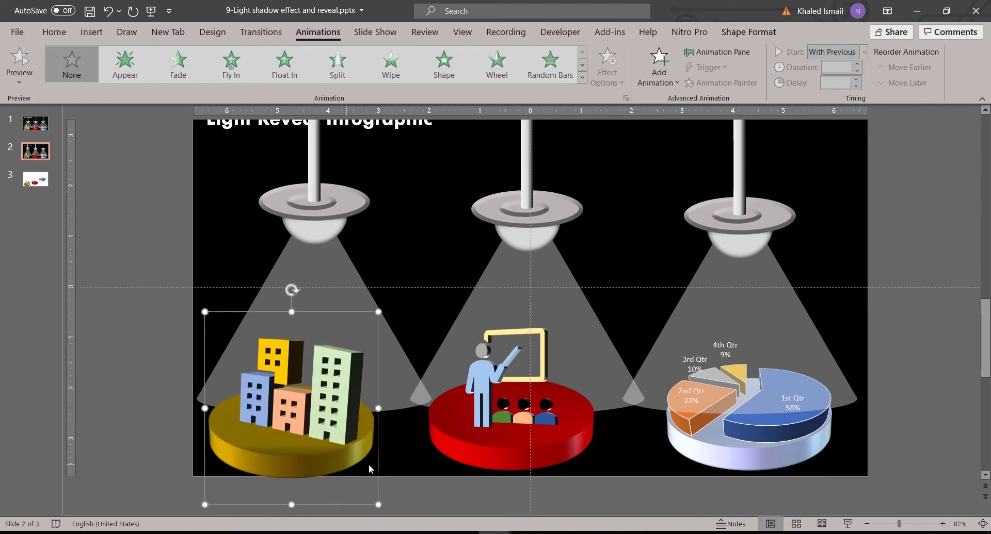
pyautogui.scroll(1, 376, 456)
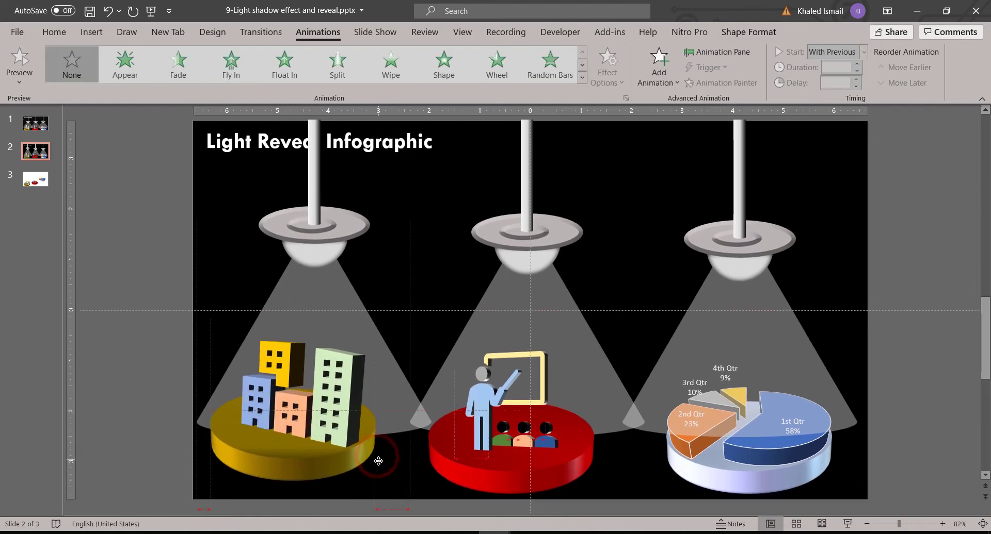
pyautogui.moveTo(379, 462); pyautogui.dragTo(377, 469)
pyautogui.click(685, 474)
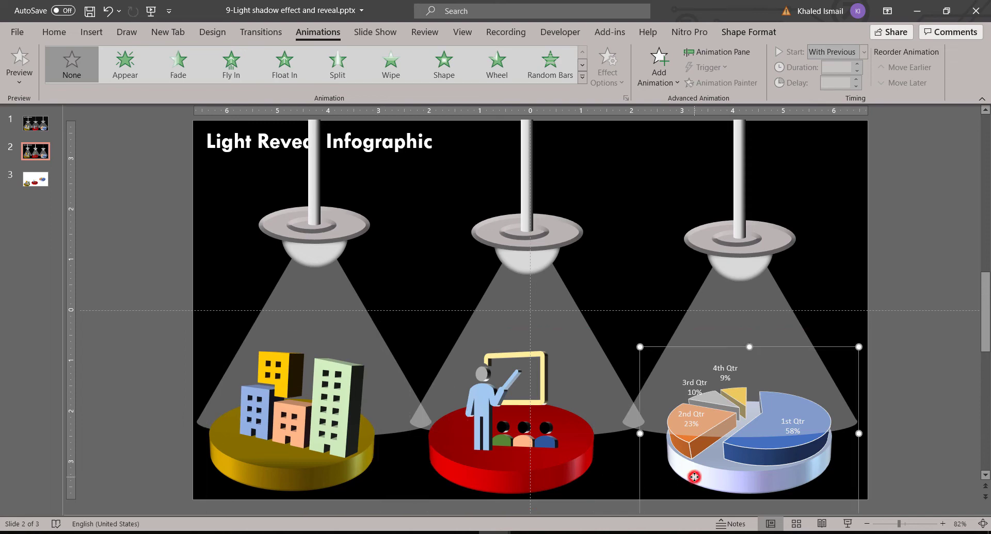
pyautogui.click(584, 462)
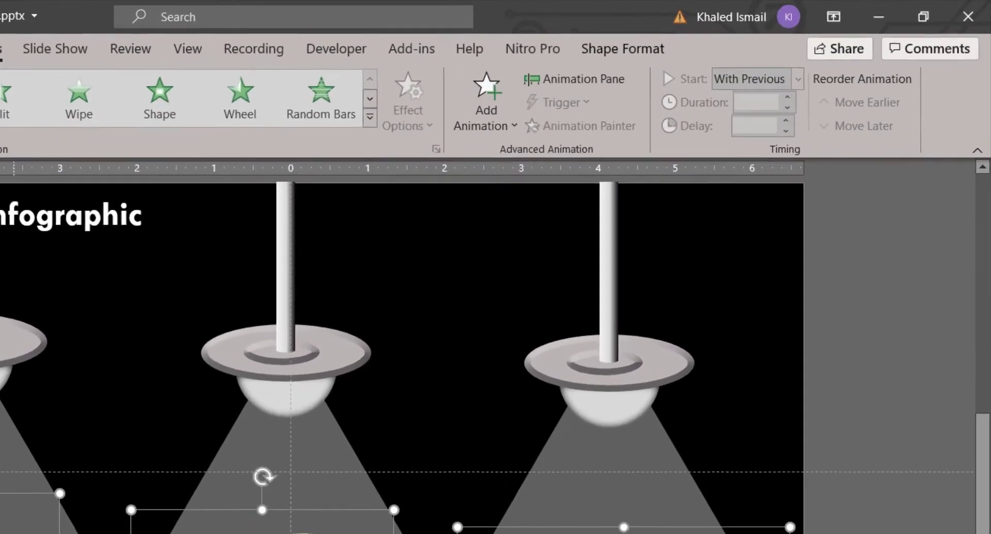
# Select all three graphics and align them along their middles.
pyautogui.click(54, 32)
pyautogui.click(407, 135)
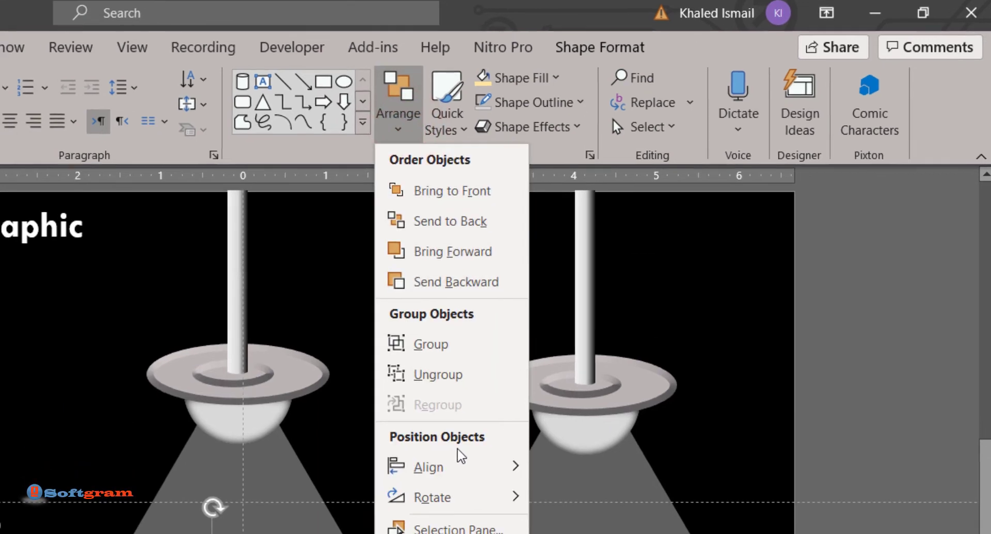
pyautogui.moveTo(688, 215)
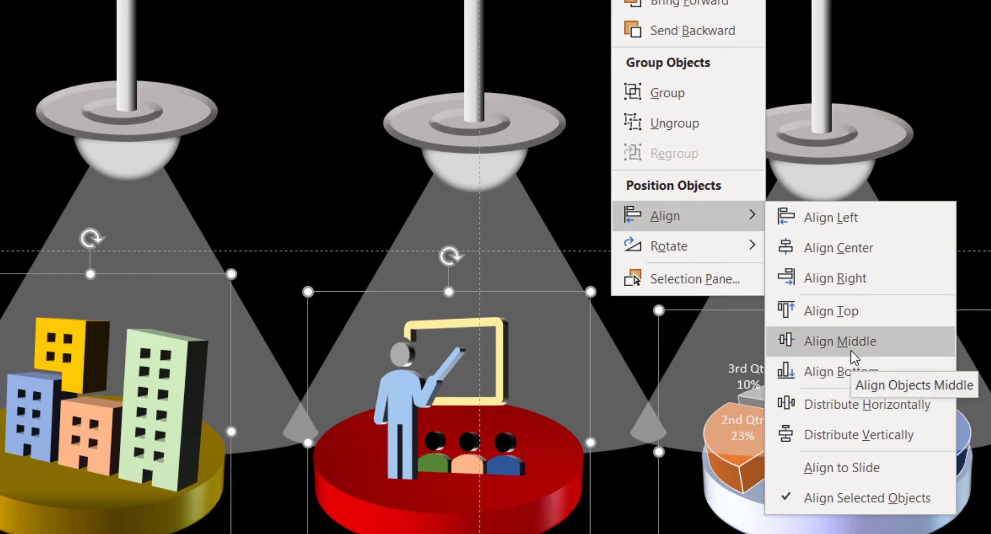
pyautogui.click(856, 404)
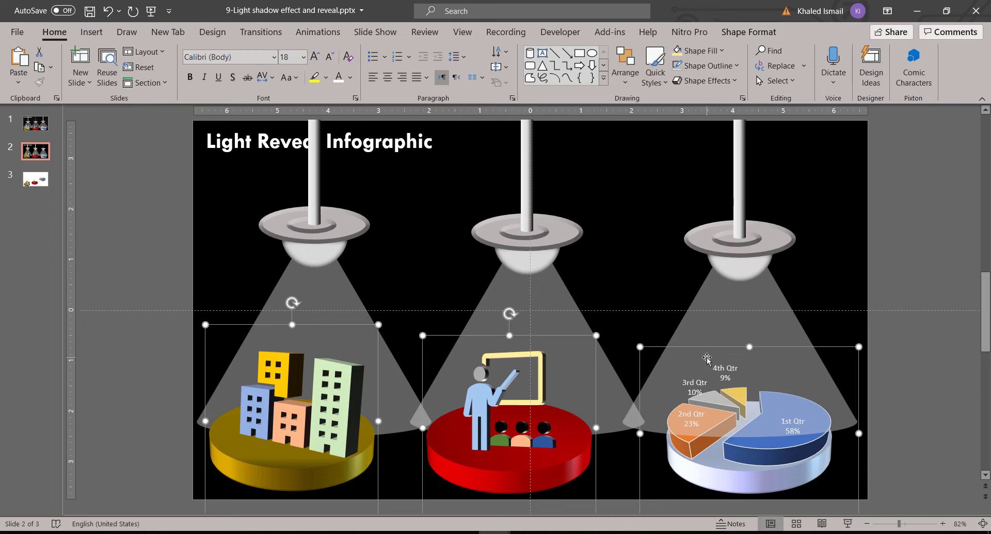
# Send the three graphics behind the translucent light cones, then deselect them.
pyautogui.rightClick(568, 459)
pyautogui.click(602, 338)
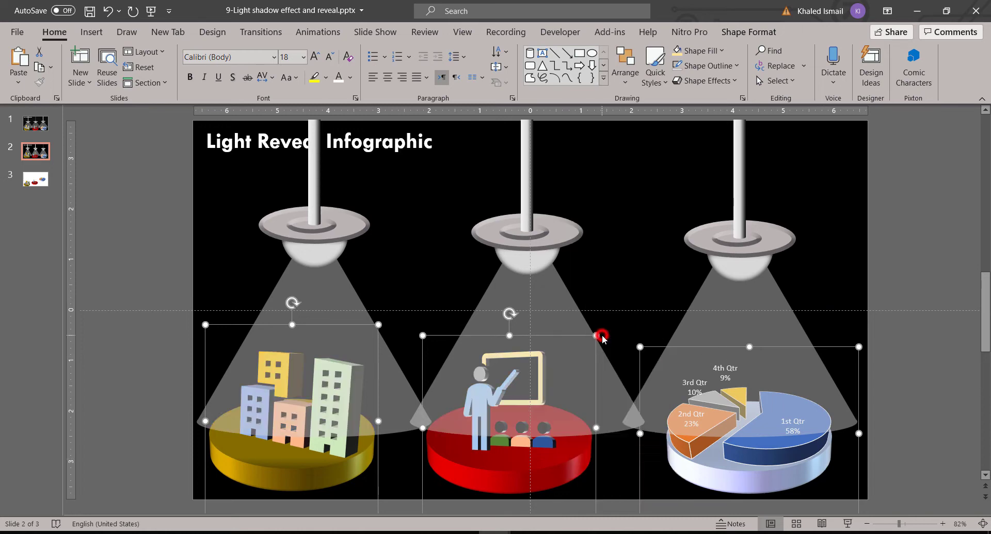
pyautogui.click(620, 283)
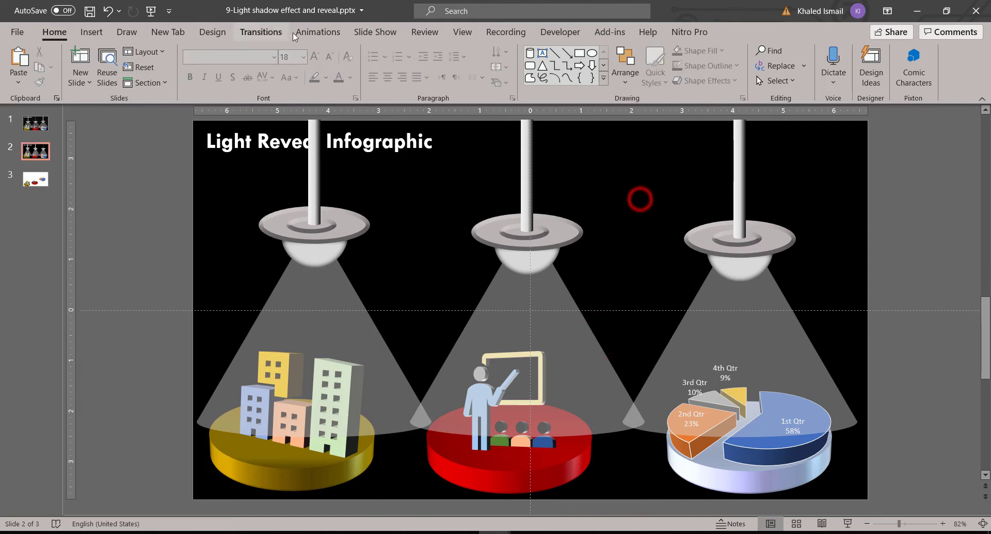
# Give the right lamp's bulb a Fill Color emphasis animation.
pyautogui.click(317, 31)
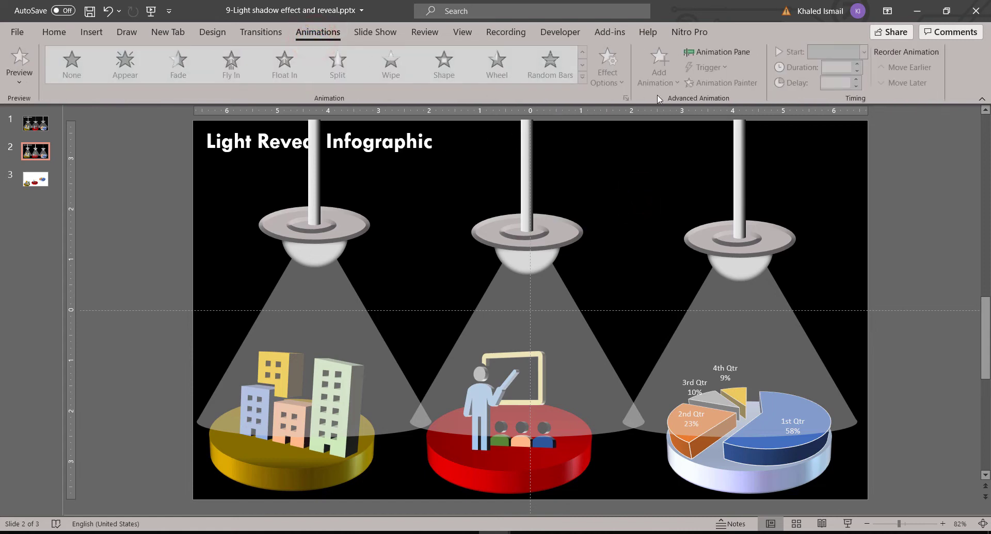
pyautogui.click(708, 53)
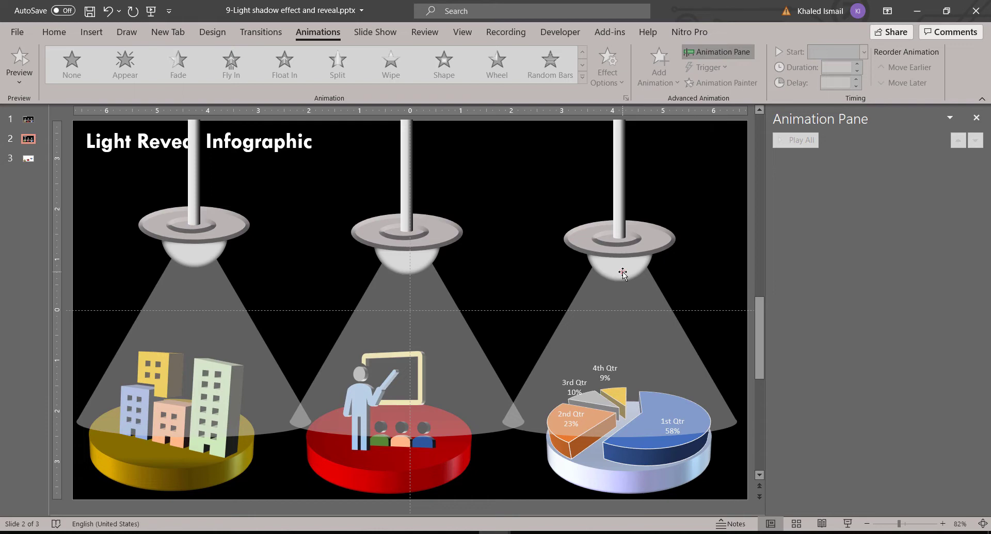
pyautogui.click(622, 274)
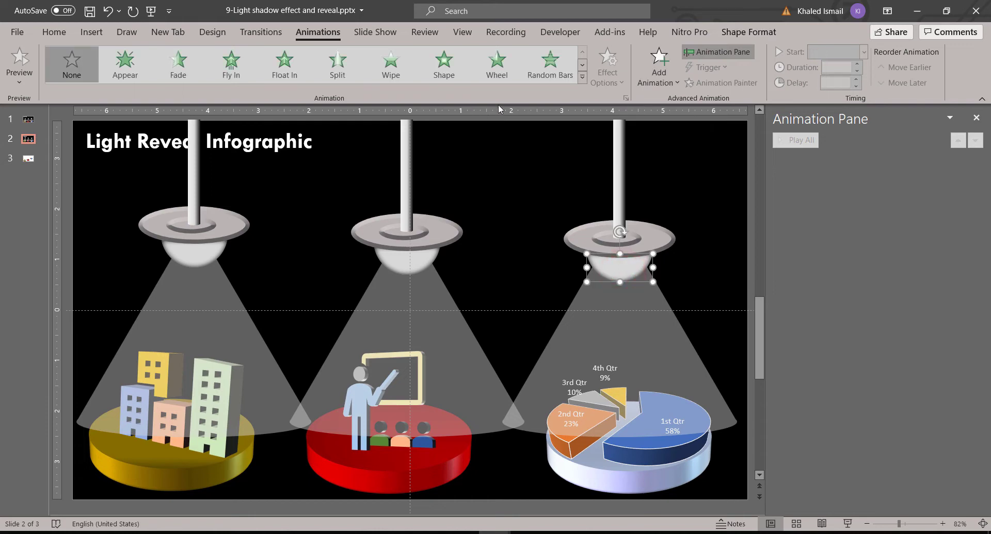
pyautogui.click(581, 77)
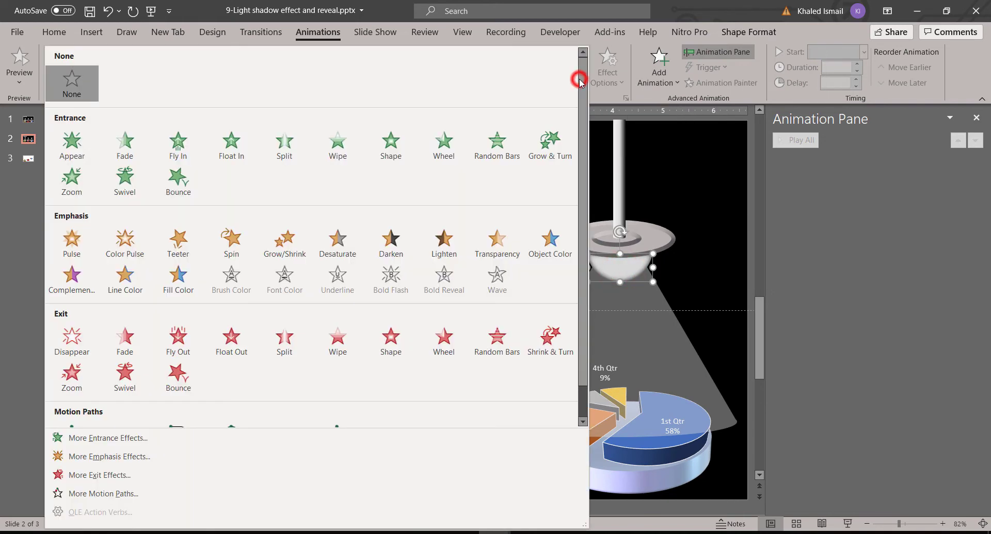
pyautogui.click(184, 276)
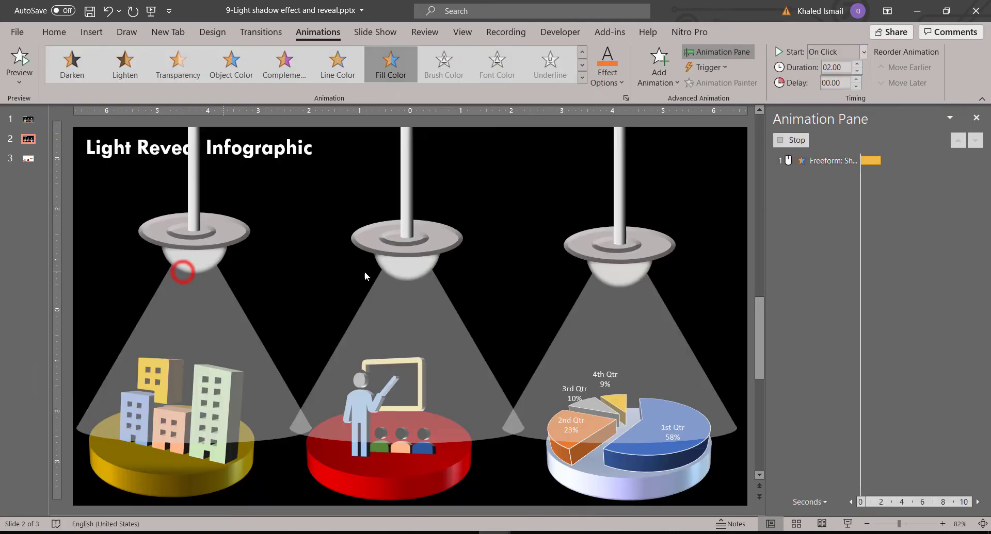
# Set the bulb's fill to Gold, Accent 4, Lighter 60% with a 00.25 duration.
pyautogui.click(607, 67)
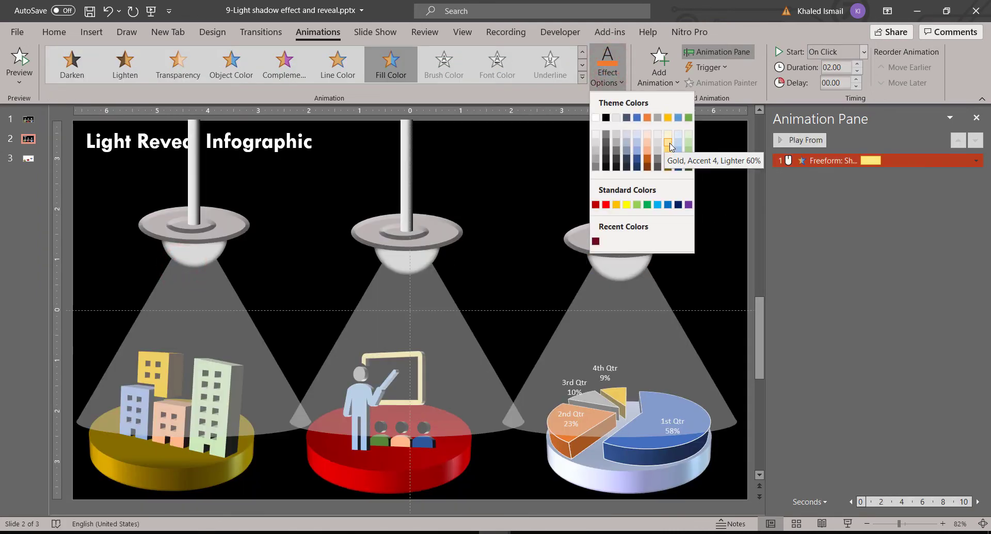
pyautogui.click(670, 146)
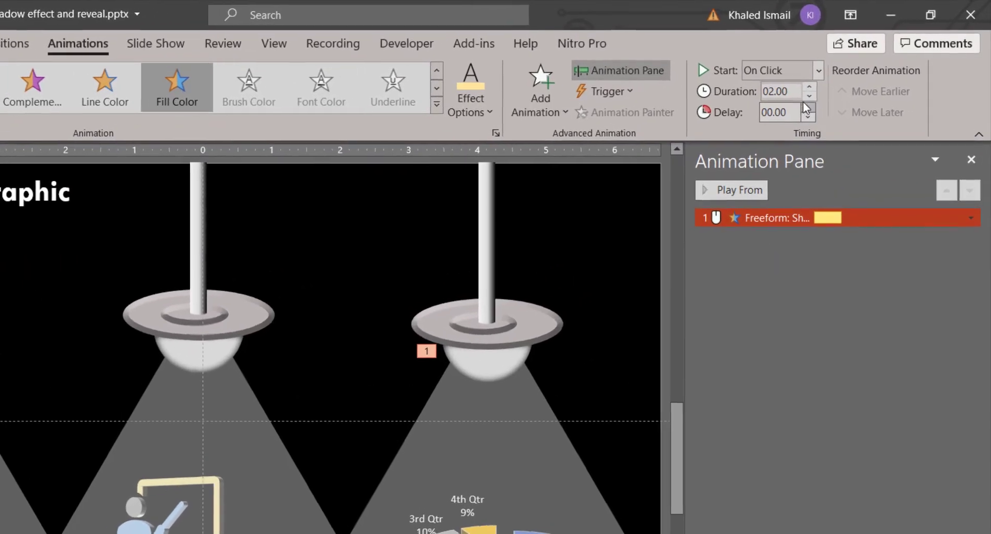
pyautogui.click(804, 97)
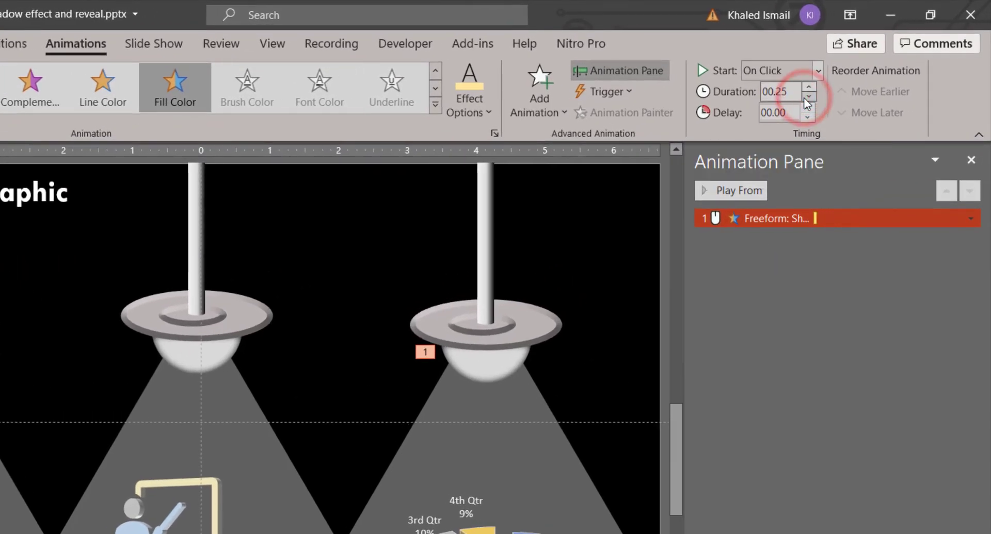
pyautogui.click(809, 90)
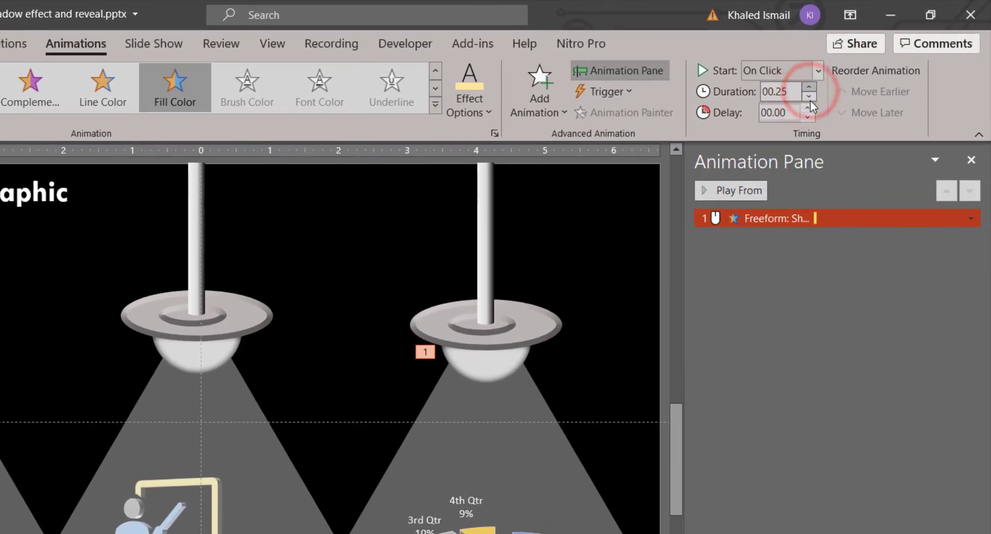
pyautogui.click(765, 344)
pyautogui.click(678, 341)
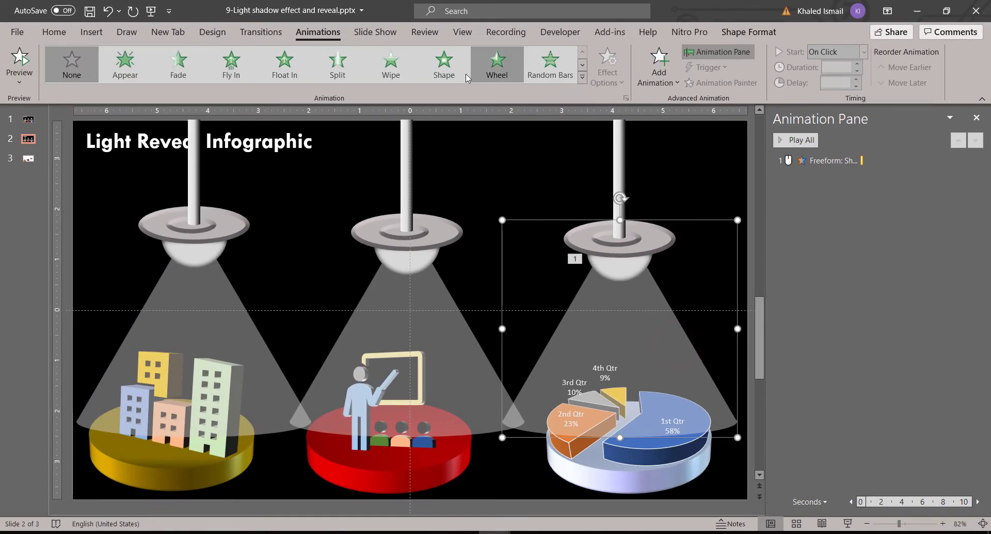
# Apply a Wipe to the right light cone and pie chart, both starting With Previous.
pyautogui.click(390, 64)
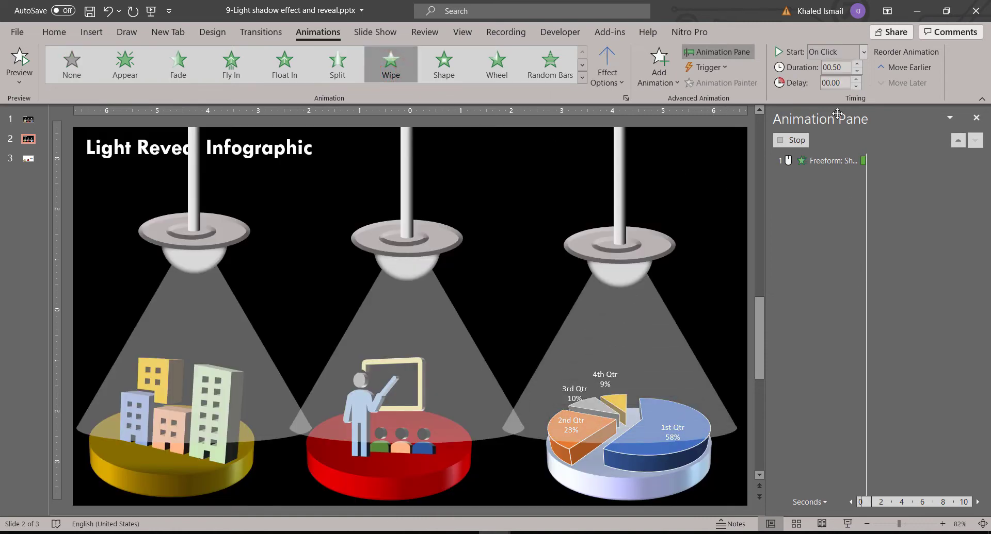
pyautogui.click(843, 52)
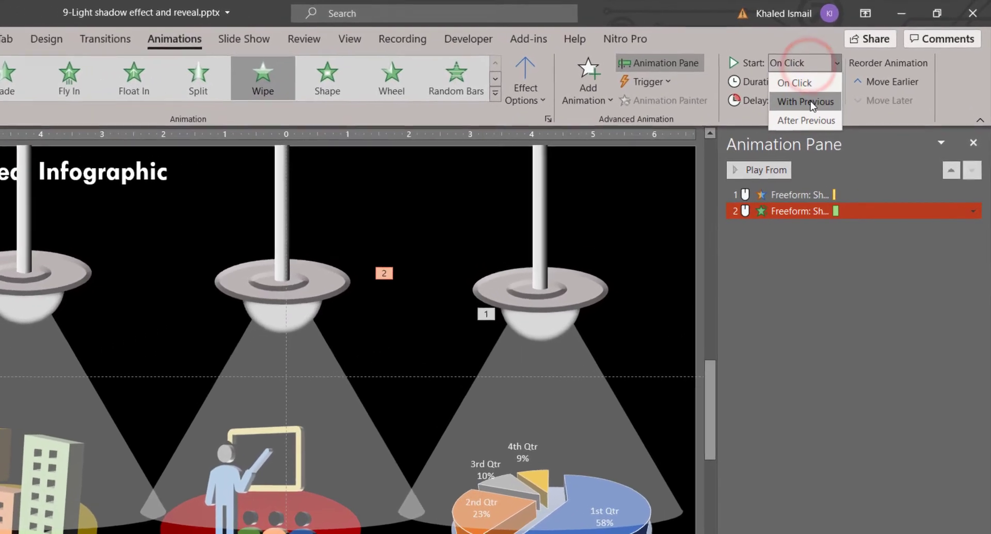
pyautogui.click(813, 106)
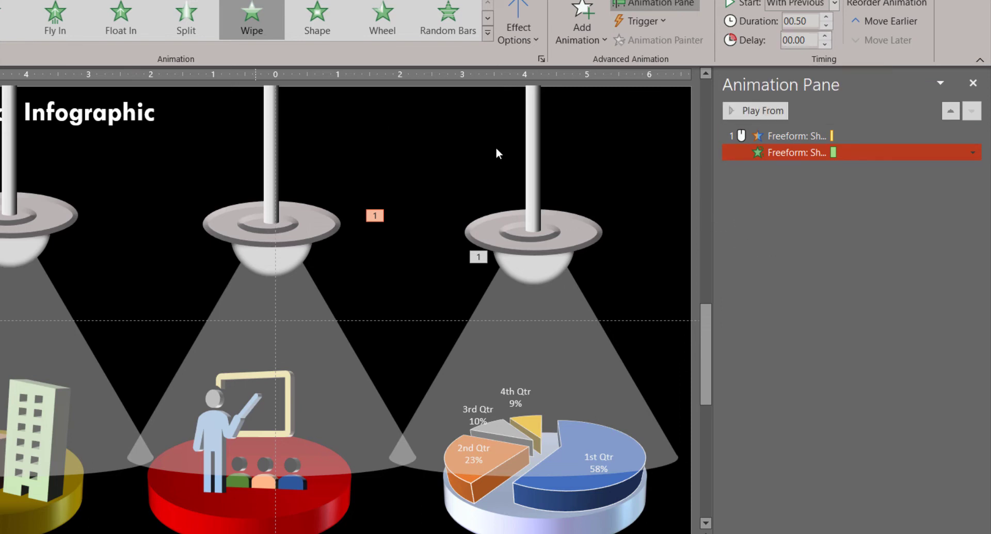
pyautogui.click(600, 522)
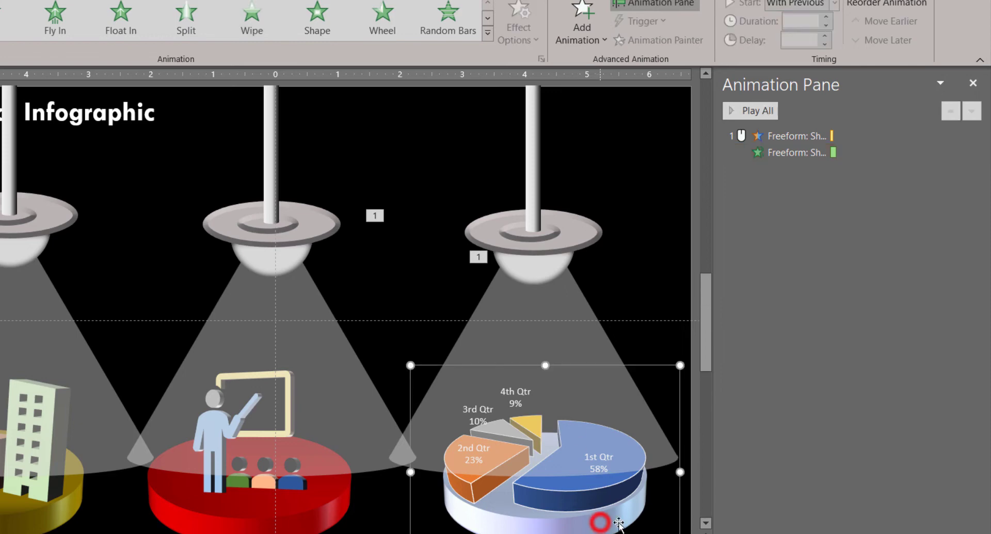
pyautogui.click(234, 13)
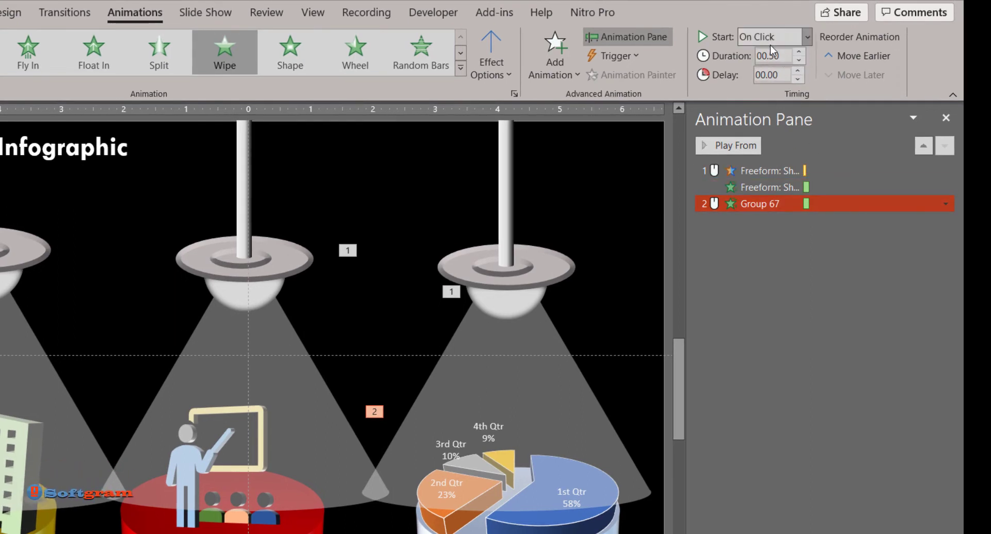
pyautogui.click(770, 45)
pyautogui.click(772, 78)
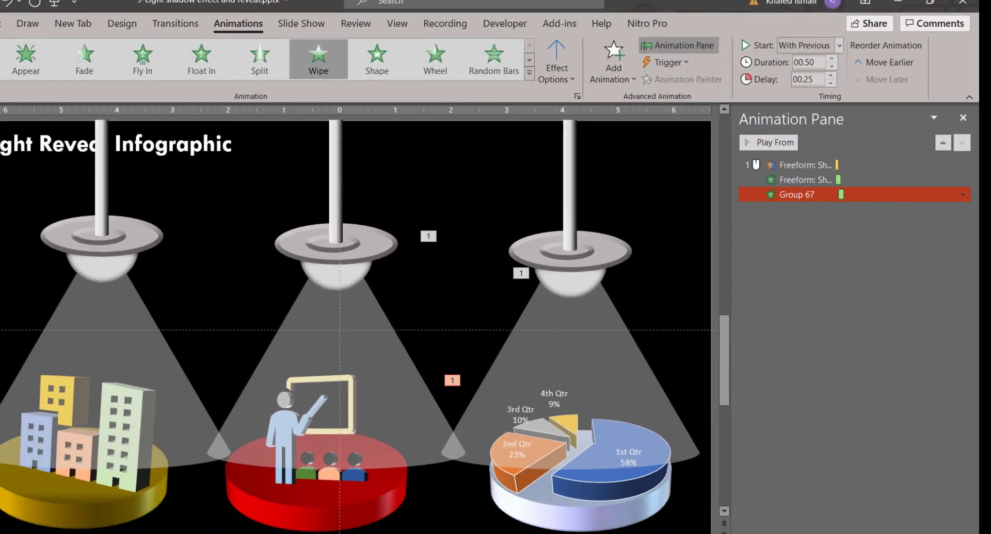
# Preview the third lamp's reveal in the slide show.
pyautogui.click(847, 525)
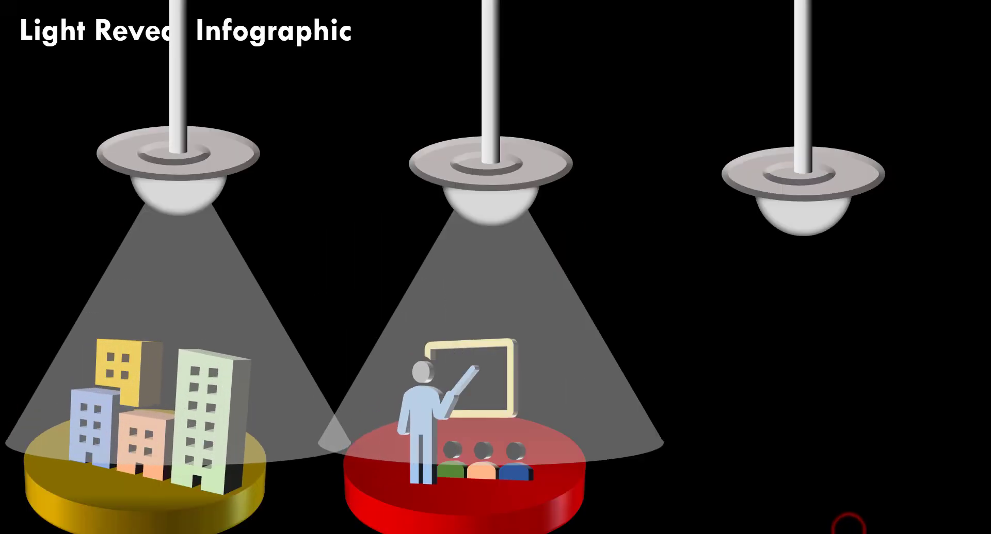
pyautogui.click(809, 441)
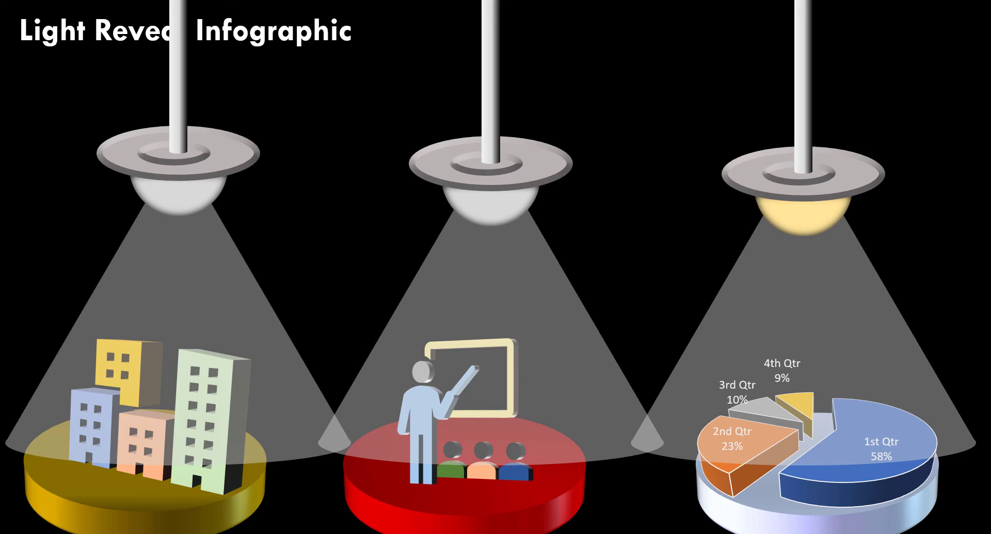
pyautogui.press('Escape')
# Set the cone's Wipe effect option to From Top.
pyautogui.click(818, 177)
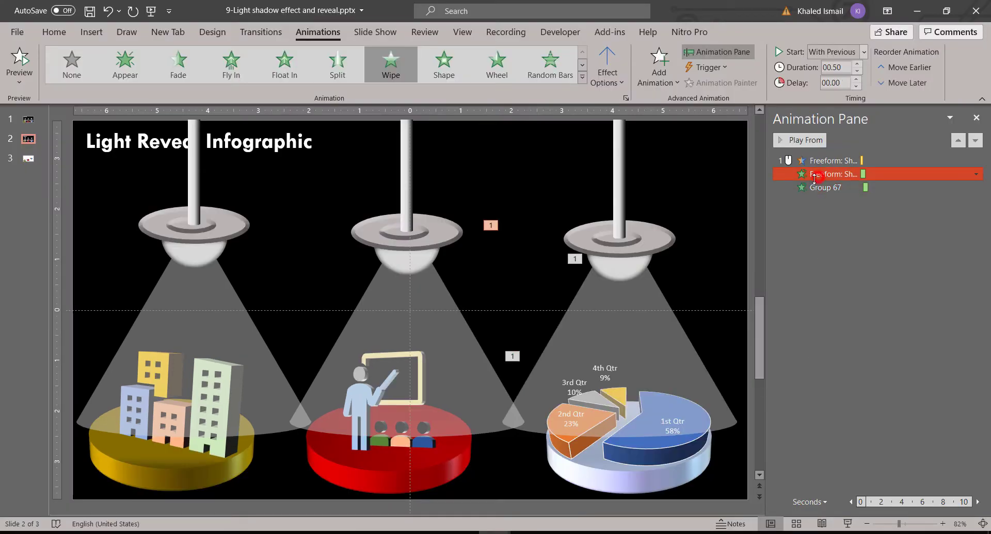
pyautogui.click(651, 298)
pyautogui.click(603, 78)
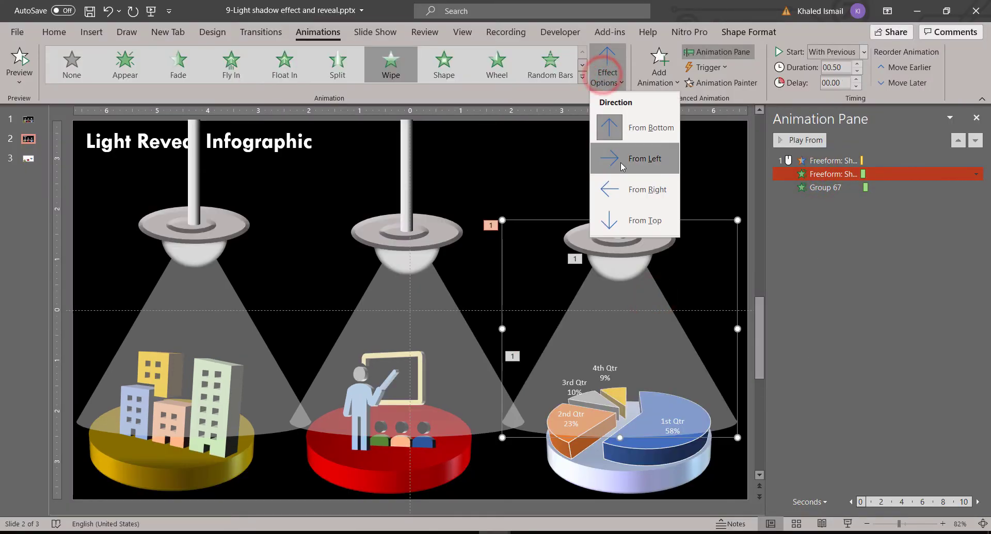
pyautogui.click(629, 222)
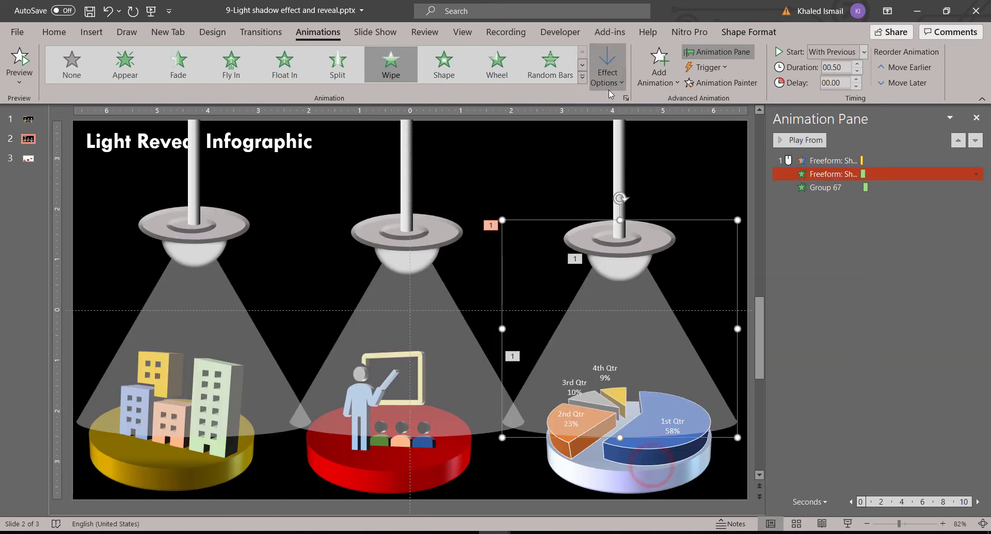
pyautogui.click(606, 73)
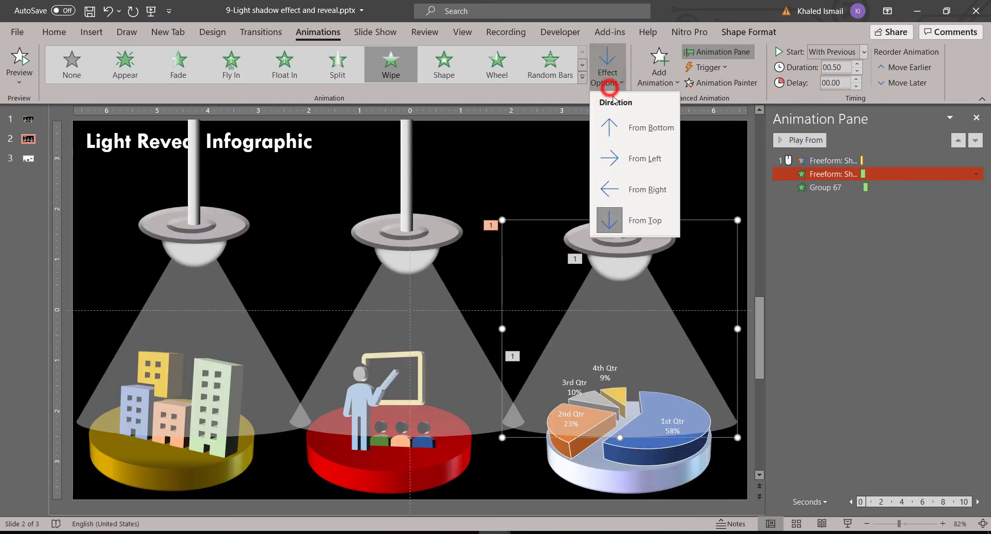
pyautogui.click(634, 221)
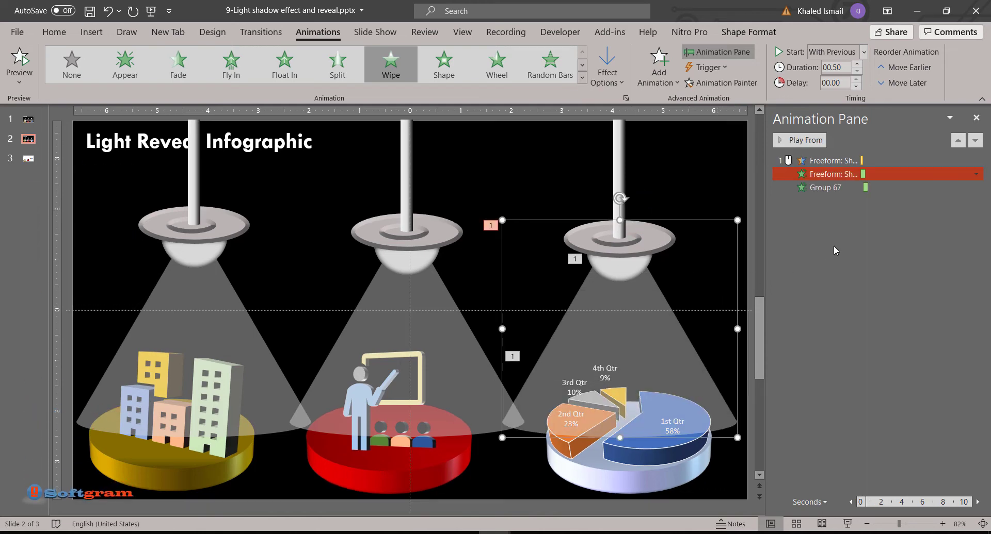
pyautogui.click(834, 249)
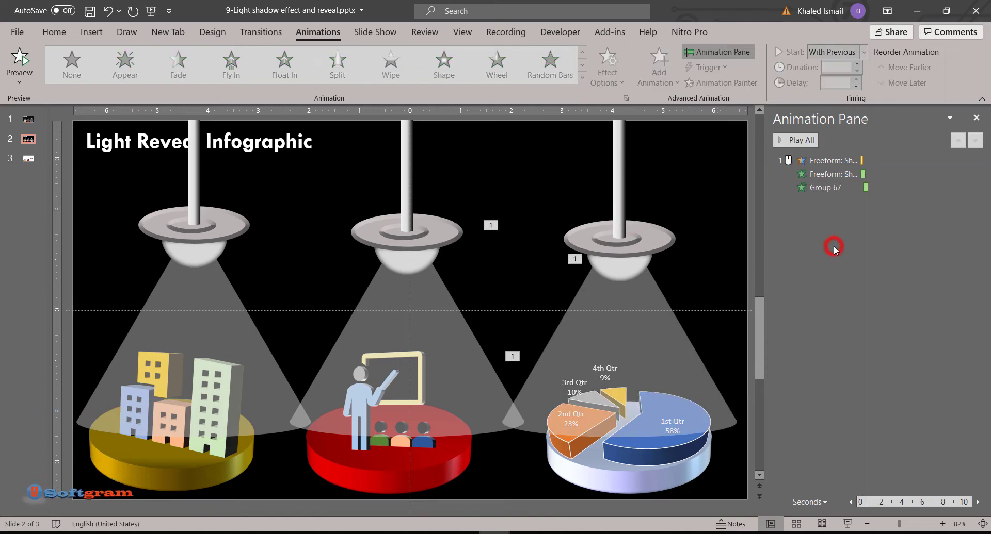
pyautogui.click(633, 277)
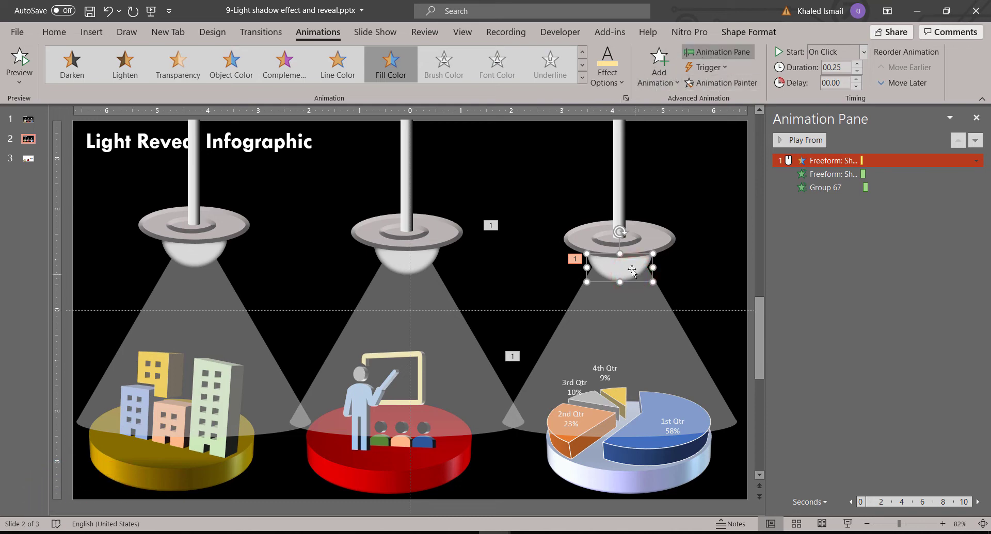
# Add a Disappear exit to the right bulb, its light cone and the pie chart.
pyautogui.keyDown('shift'); pyautogui.click(637, 323); pyautogui.keyUp('shift')
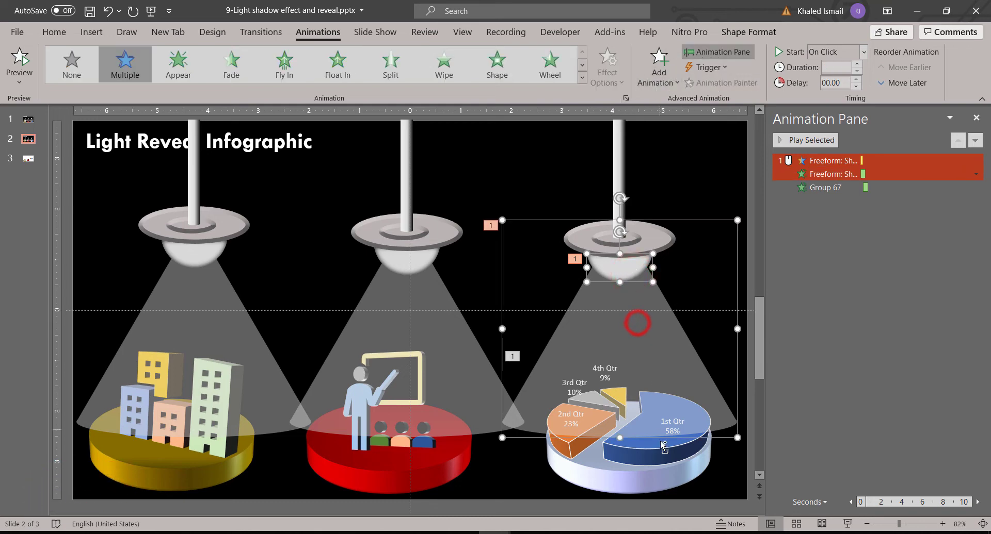
pyautogui.keyDown('shift'); pyautogui.click(665, 475); pyautogui.keyUp('shift')
pyautogui.click(658, 70)
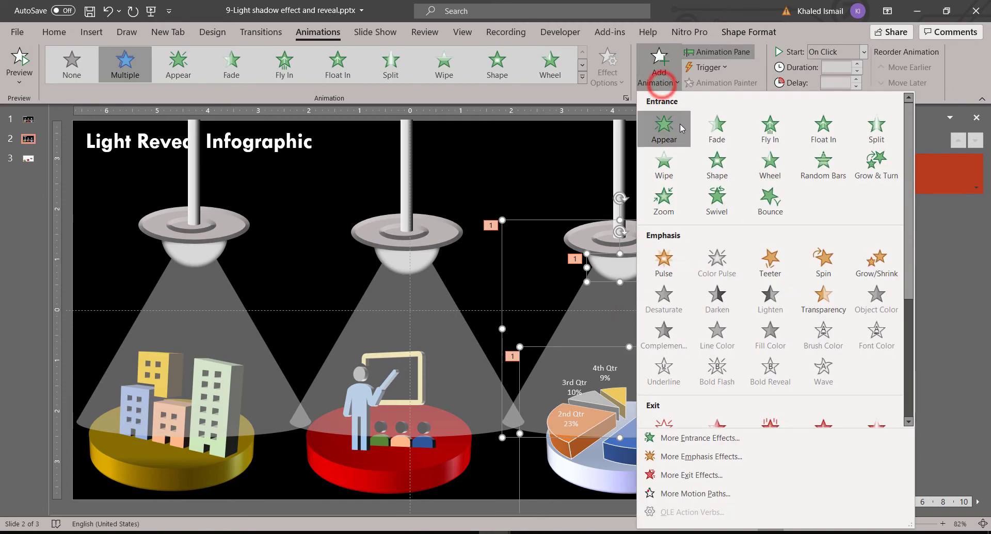
pyautogui.scroll(-3, 688, 237)
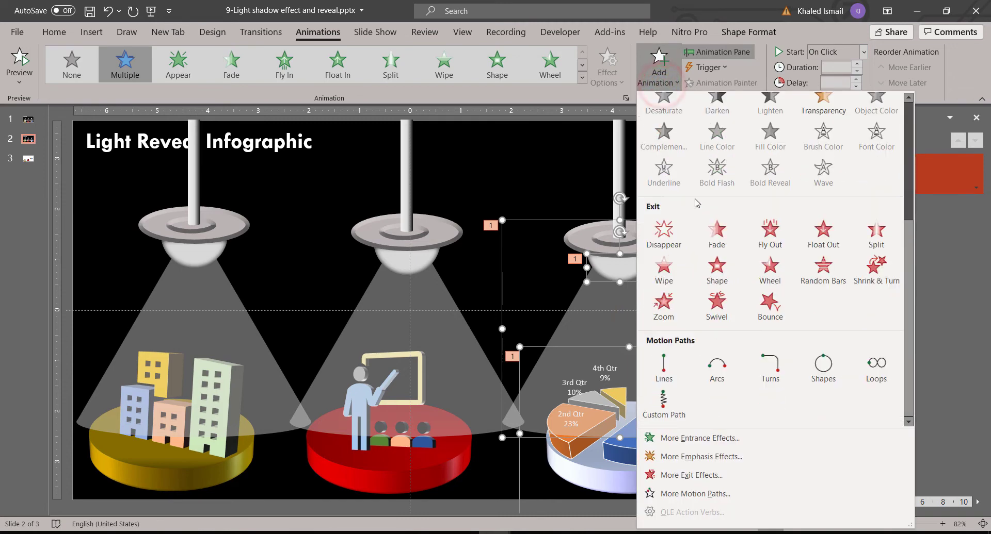
pyautogui.click(670, 235)
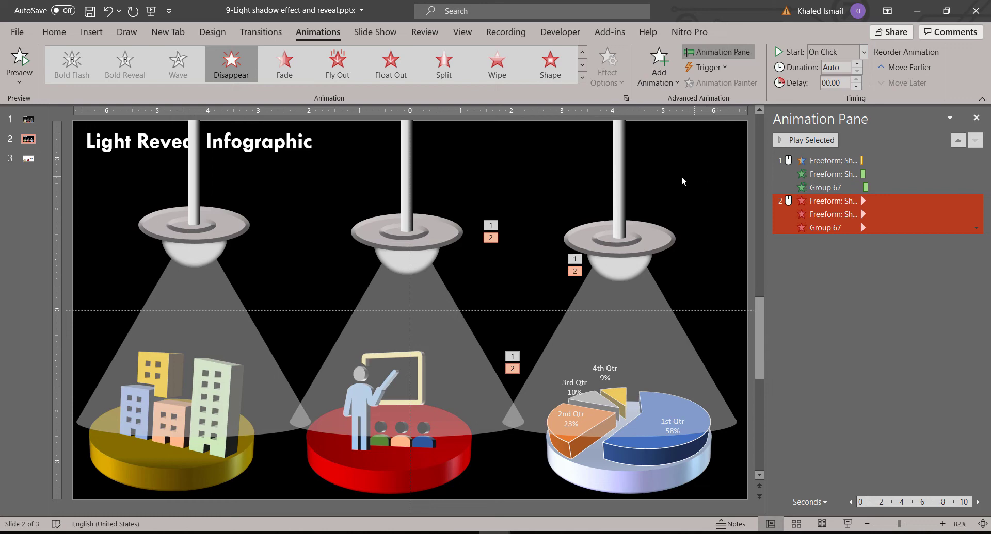
# Change the bulb's second-click effect to a Fill Color change to a light colour.
pyautogui.click(846, 228)
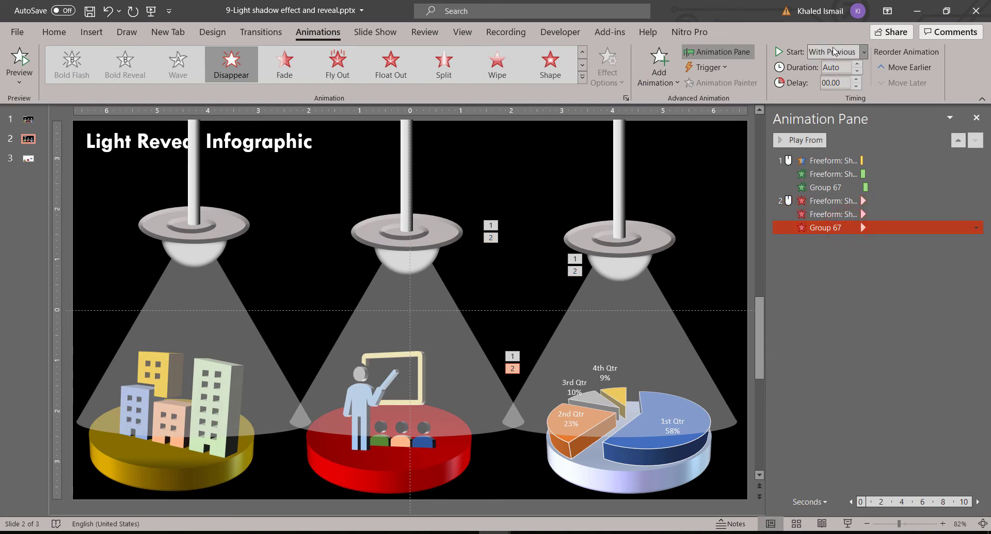
pyautogui.keyDown('ctrl'); pyautogui.click(825, 187); pyautogui.keyUp('ctrl')
pyautogui.keyDown('ctrl'); pyautogui.click(821, 227); pyautogui.keyUp('ctrl')
pyautogui.keyDown('ctrl'); pyautogui.click(826, 214); pyautogui.keyUp('ctrl')
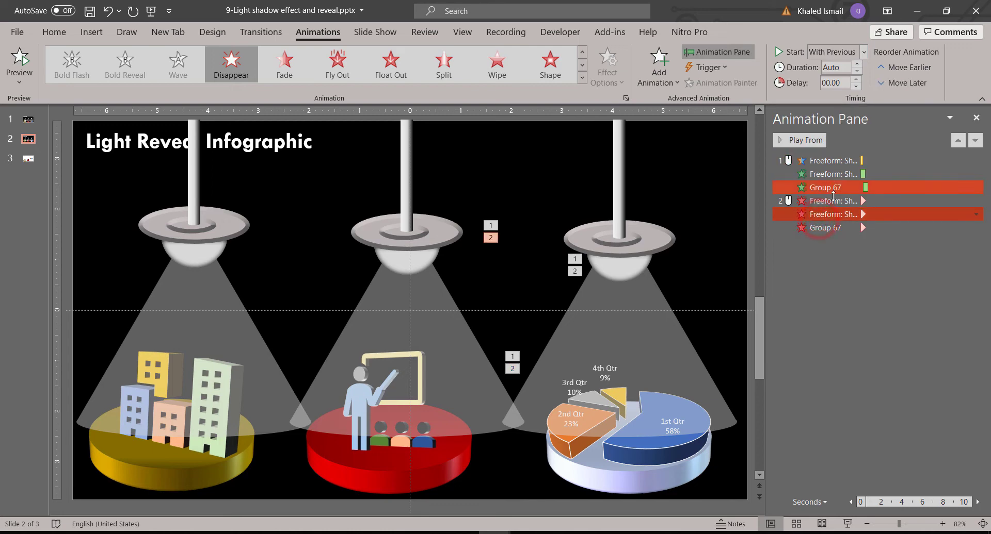
pyautogui.click(831, 200)
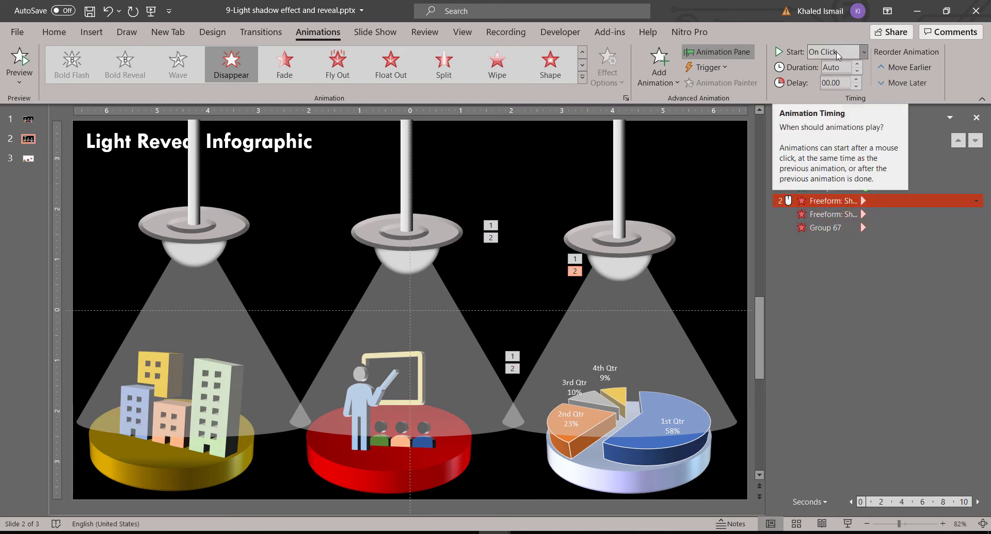
pyautogui.click(582, 79)
pyautogui.click(197, 285)
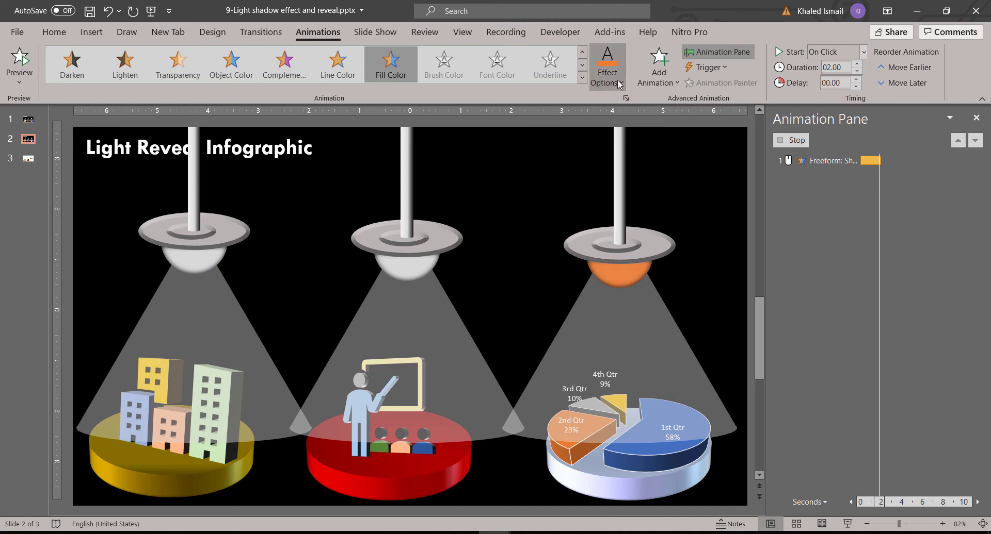
pyautogui.click(619, 83)
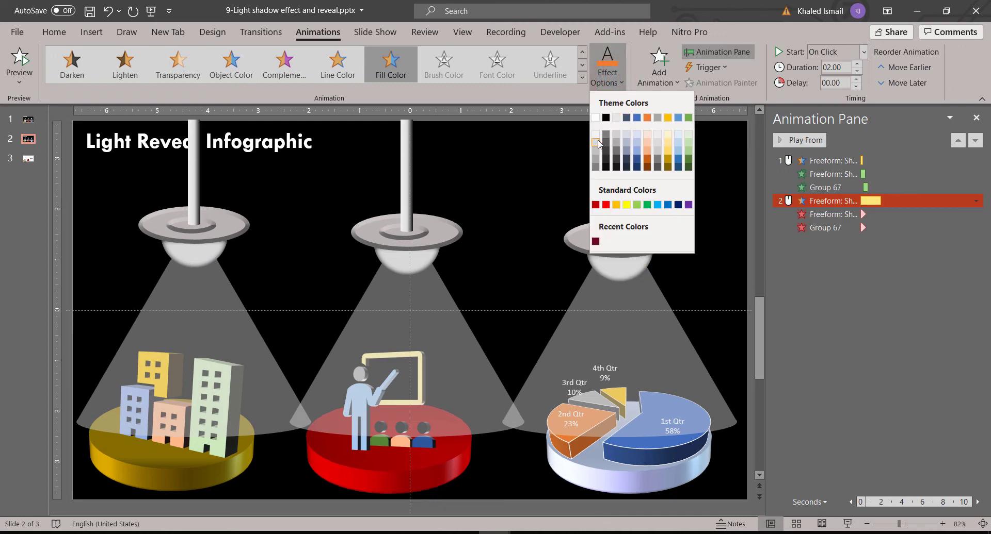
pyautogui.click(596, 143)
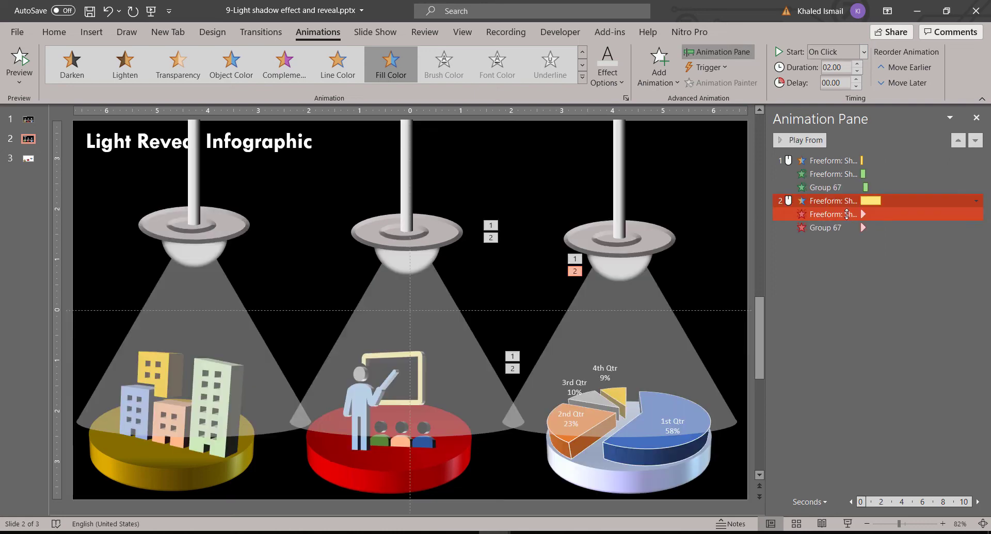
# Test the second click in the slide show, hiding the cone and pie chart.
pyautogui.hotkey('shift', 'F5')
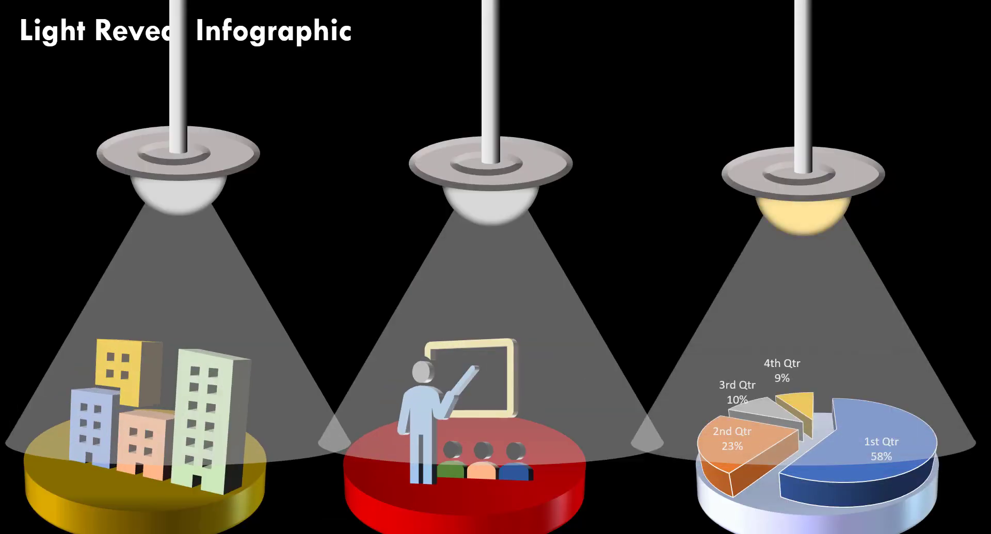
pyautogui.click(806, 406)
pyautogui.press('Escape')
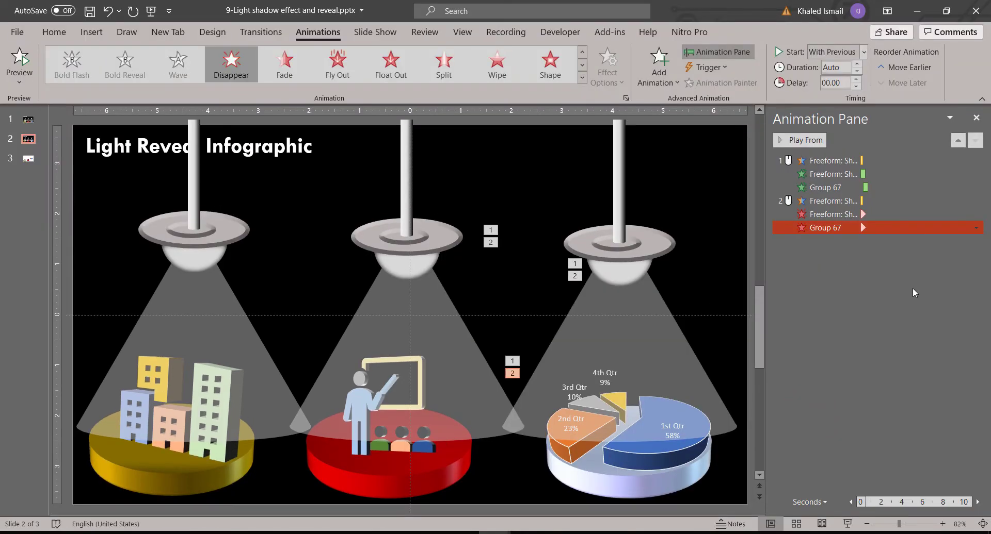
# Add a Fill Color emphasis turning the middle lamp's bulb pale yellow.
pyautogui.click(842, 259)
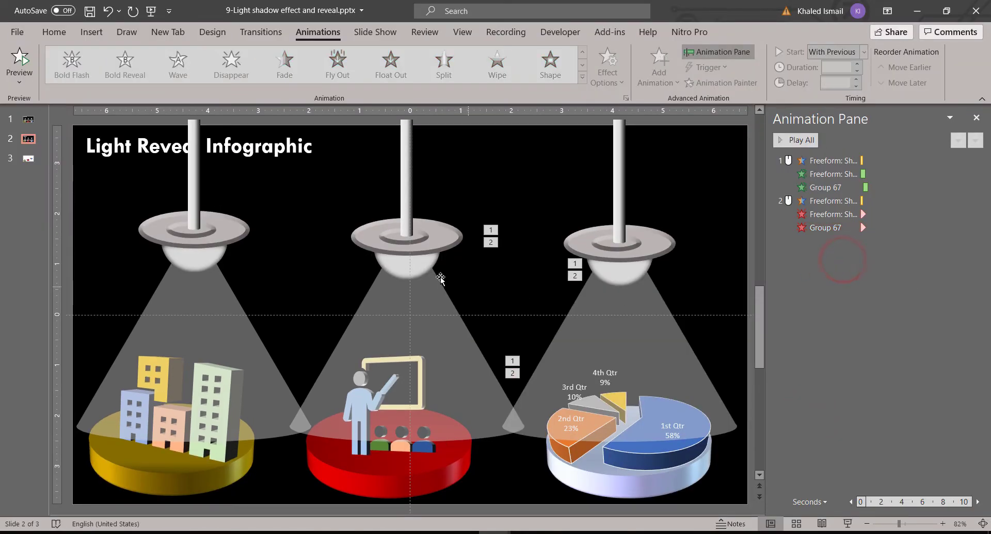
pyautogui.click(417, 266)
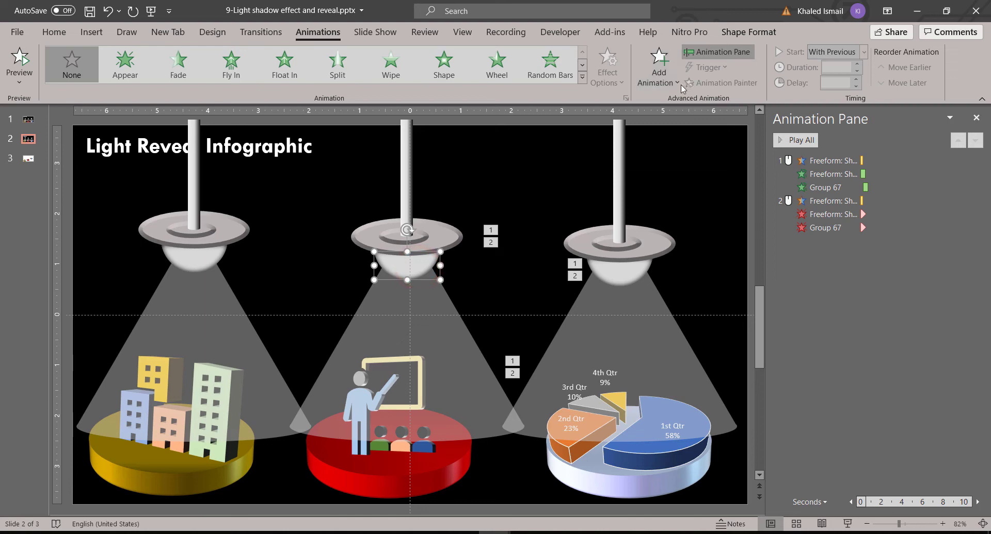
pyautogui.click(660, 85)
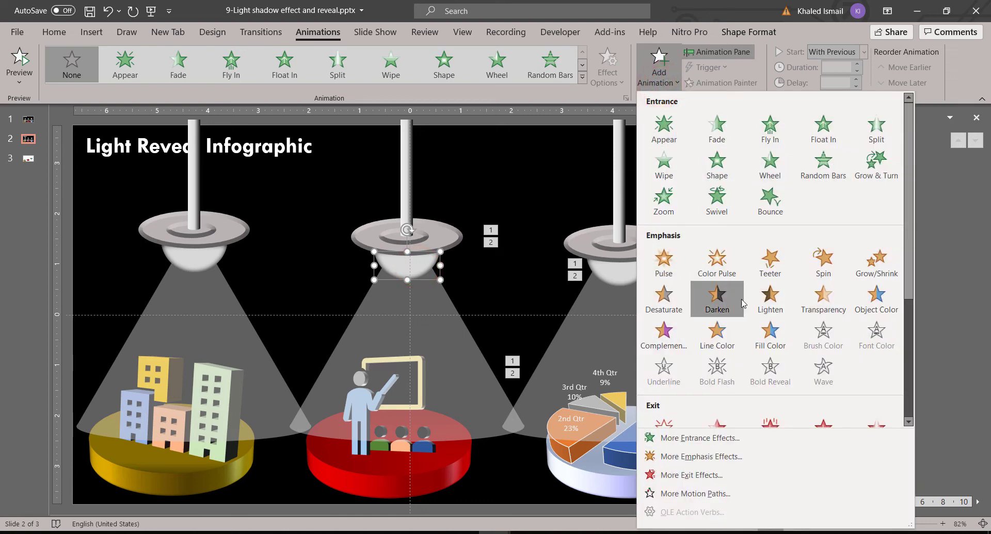
pyautogui.click(762, 342)
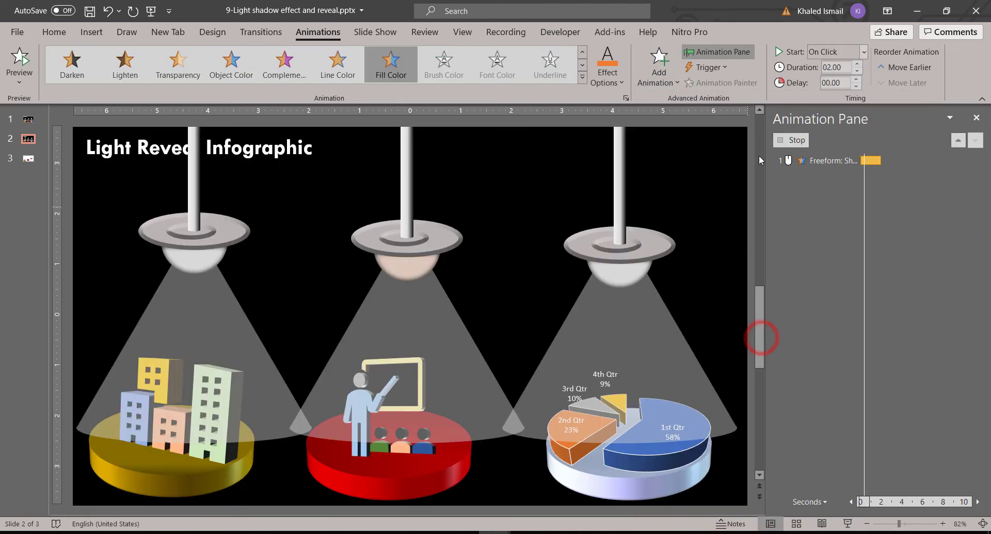
pyautogui.click(610, 84)
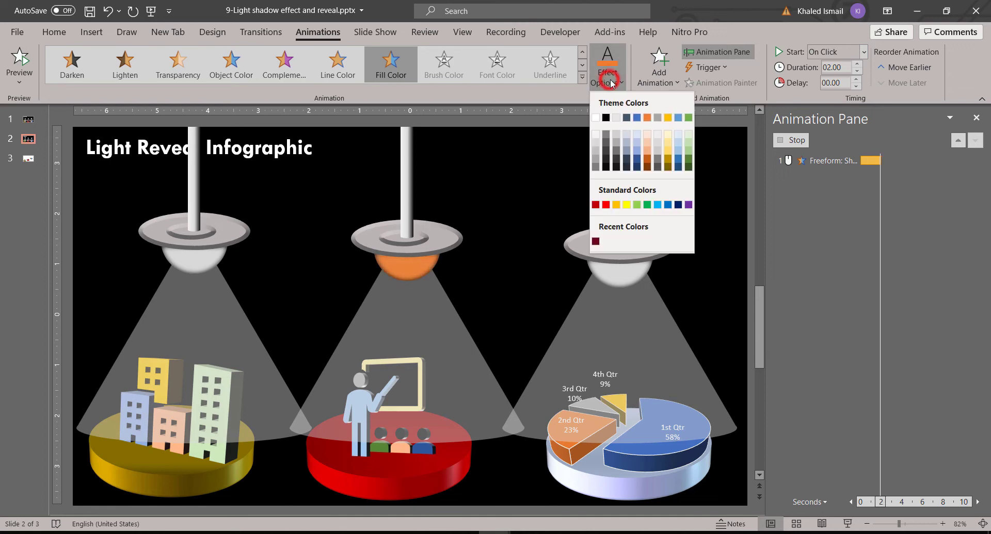
pyautogui.click(670, 141)
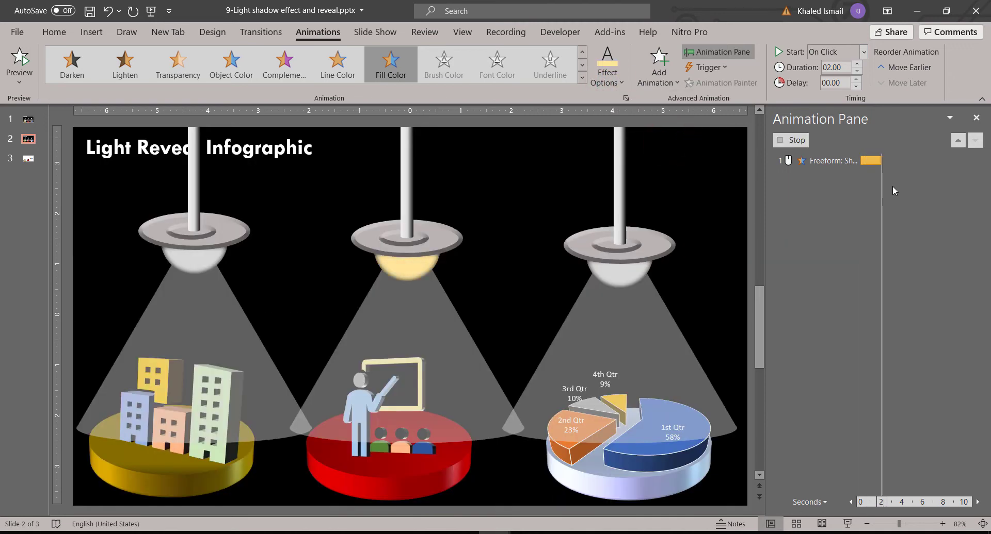
# Set the bulb's fill change to start With Previous with a 00.25 duration.
pyautogui.click(975, 241)
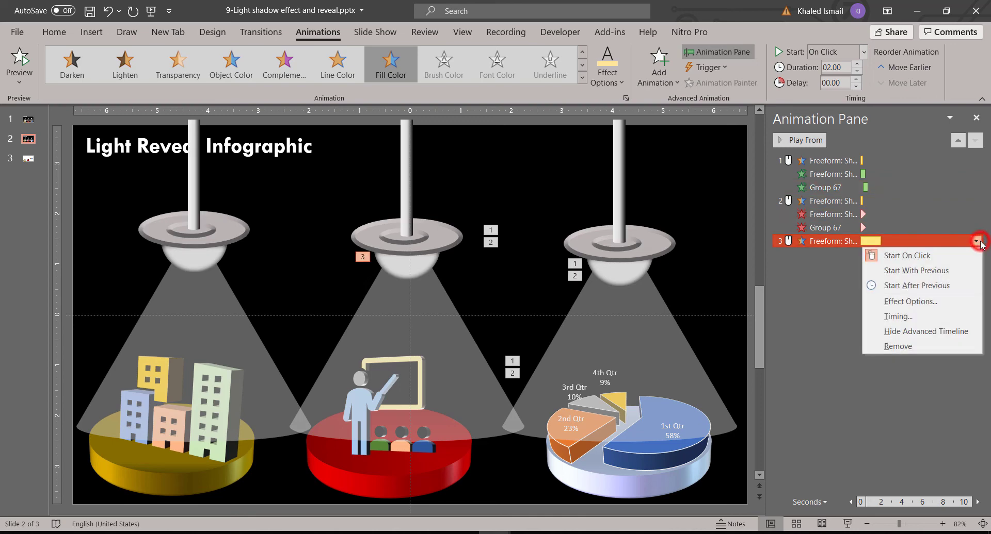
pyautogui.click(831, 57)
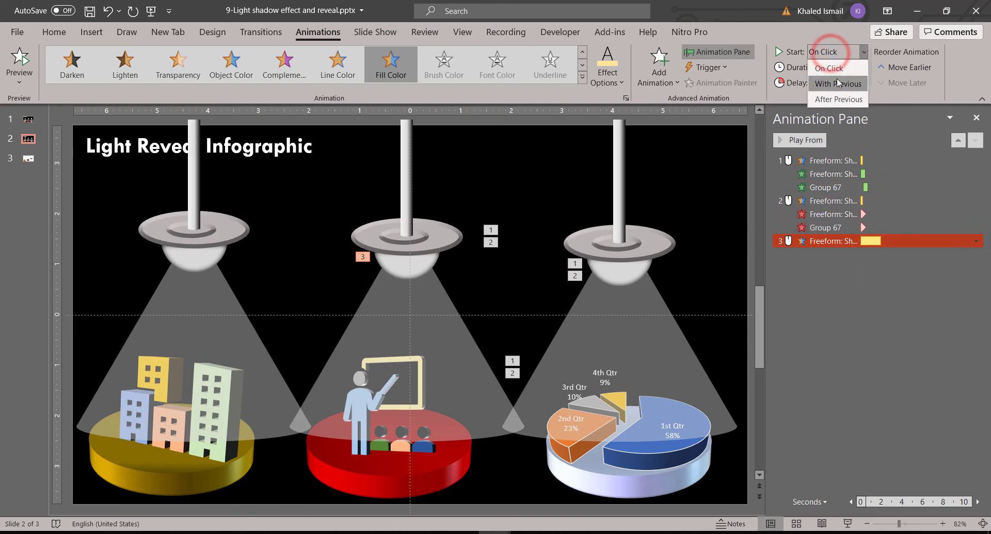
pyautogui.click(833, 72)
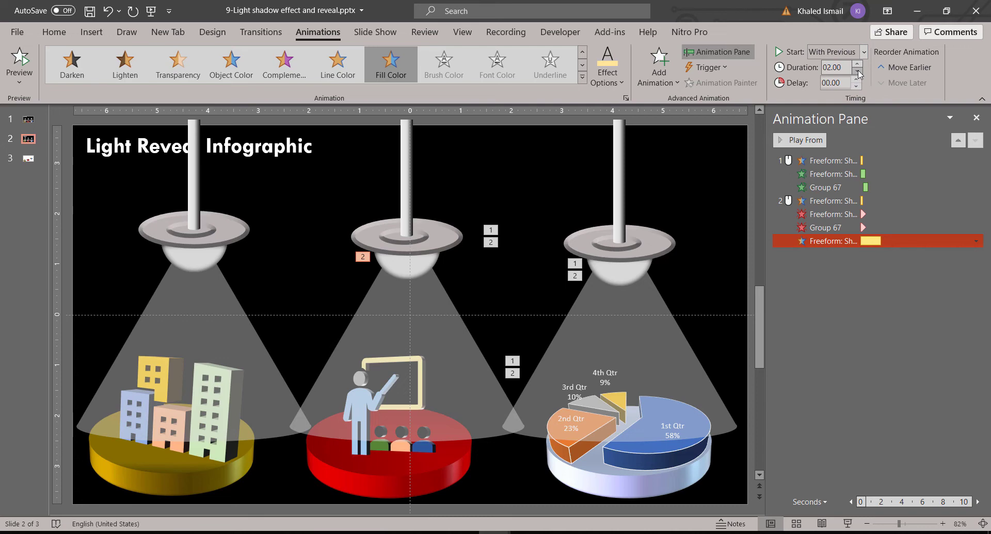
pyautogui.click(857, 71)
pyautogui.click(857, 71)
pyautogui.click(857, 72)
pyautogui.click(857, 71)
pyautogui.click(857, 71)
pyautogui.click(856, 72)
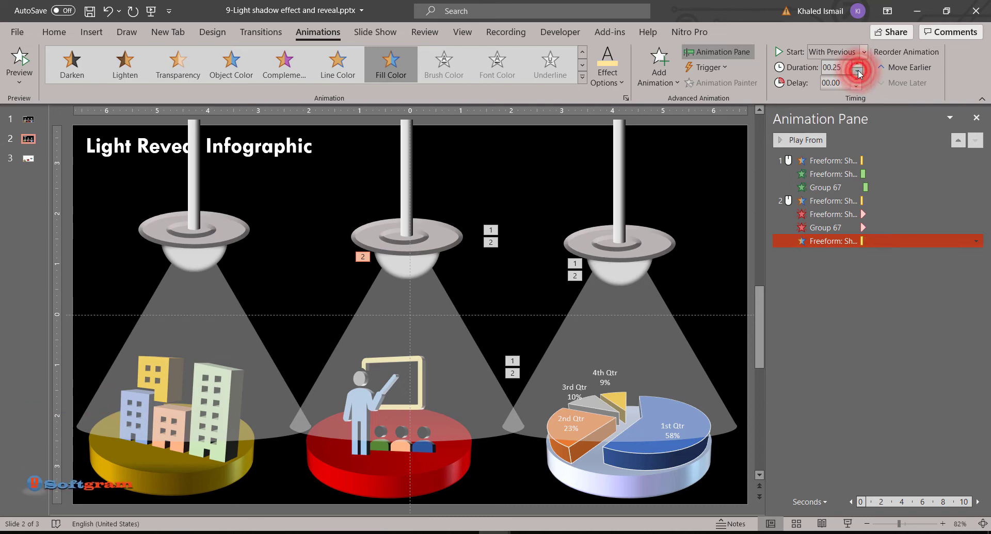
pyautogui.click(860, 267)
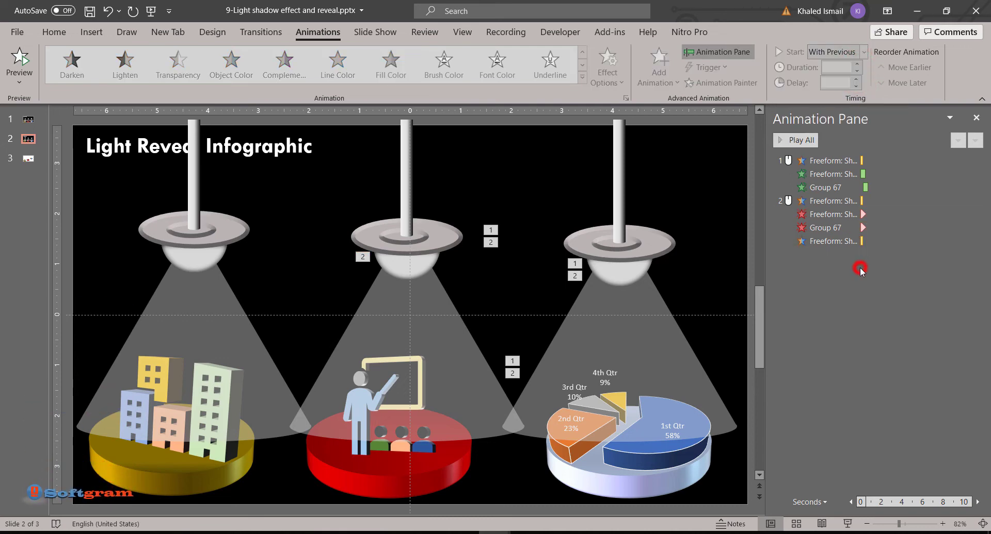
pyautogui.click(443, 328)
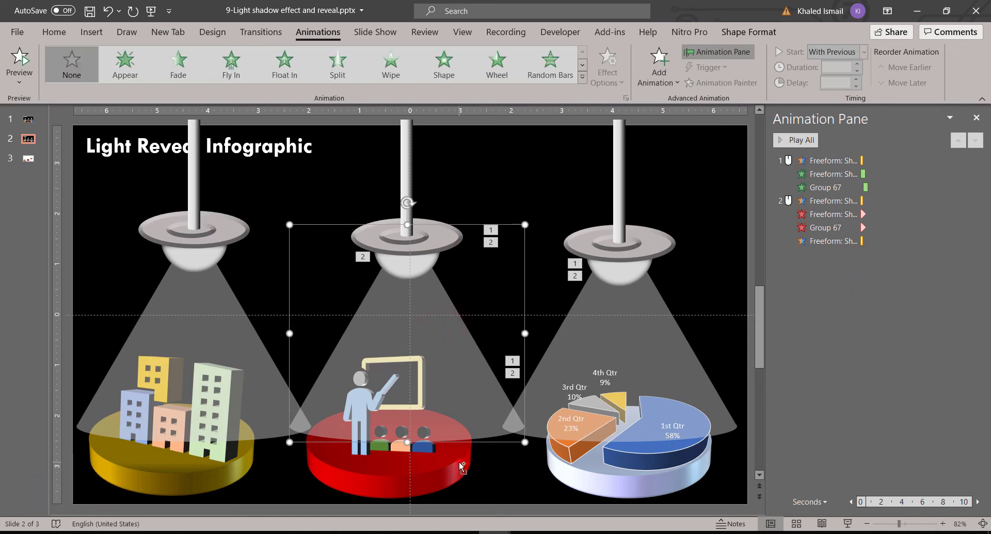
# Make the middle light cone and teacher graphic Wipe in From Top.
pyautogui.click(460, 463)
pyautogui.click(663, 80)
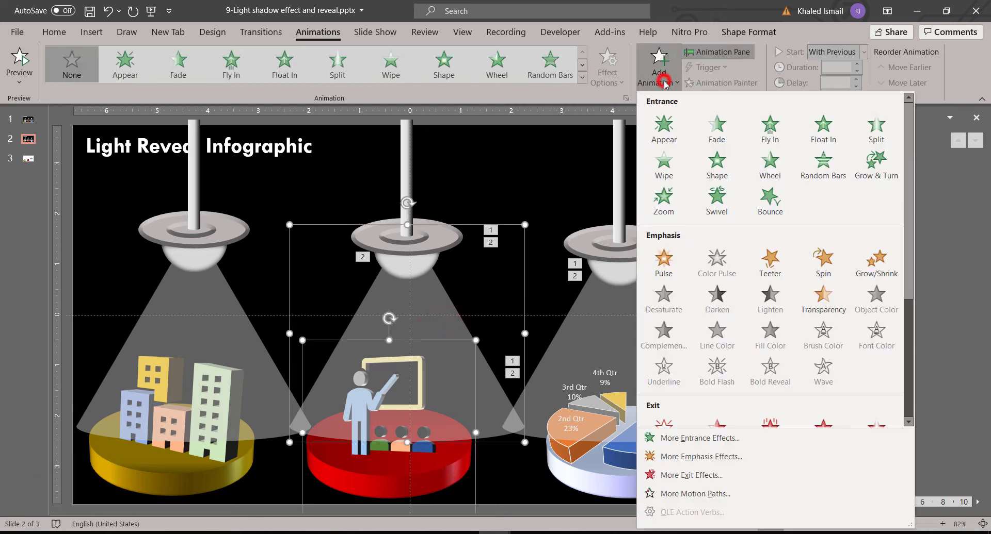
pyautogui.click(664, 165)
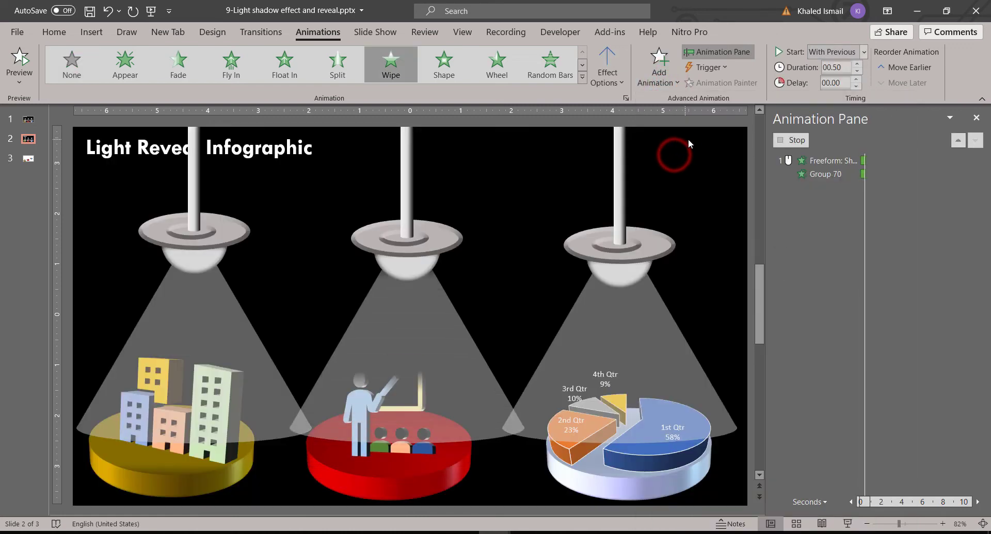
pyautogui.click(610, 80)
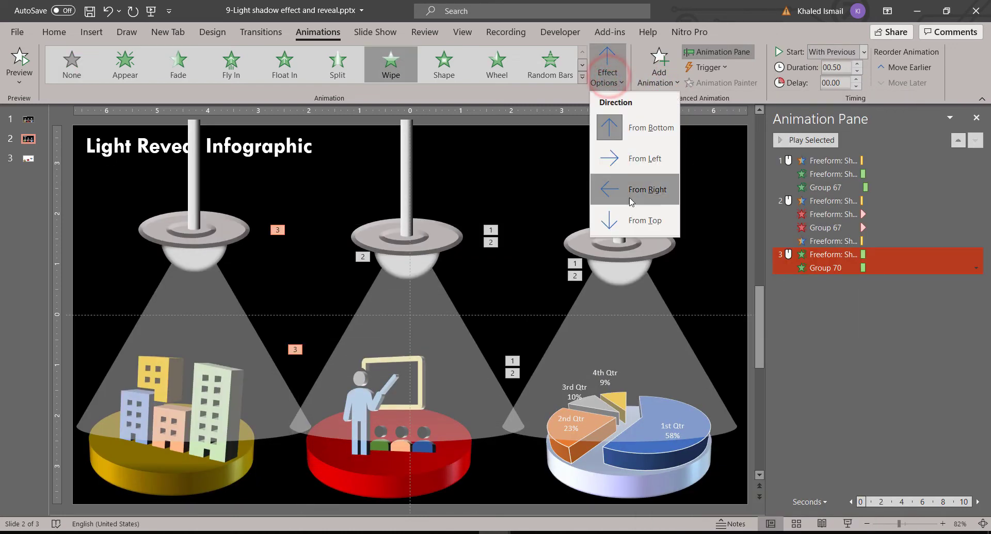
pyautogui.click(630, 219)
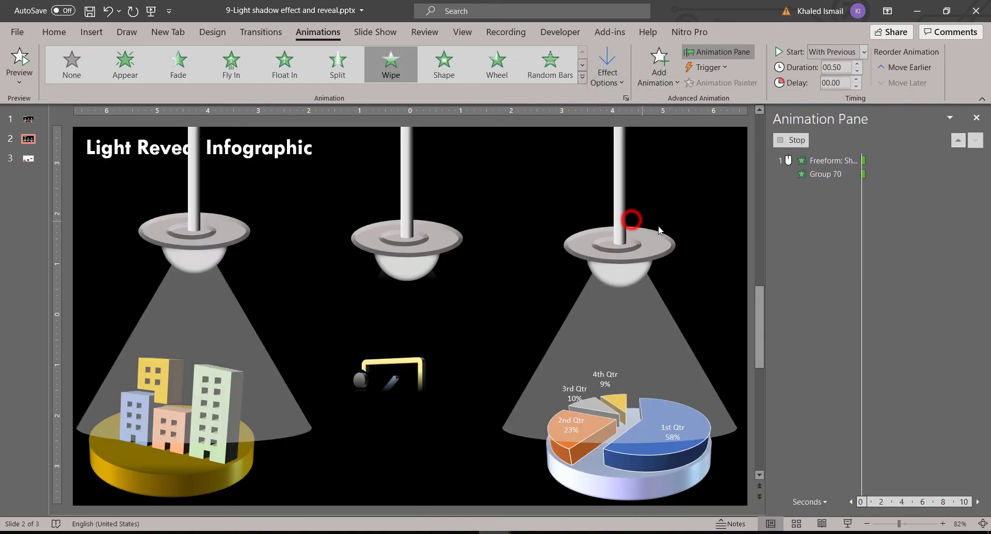
pyautogui.click(804, 140)
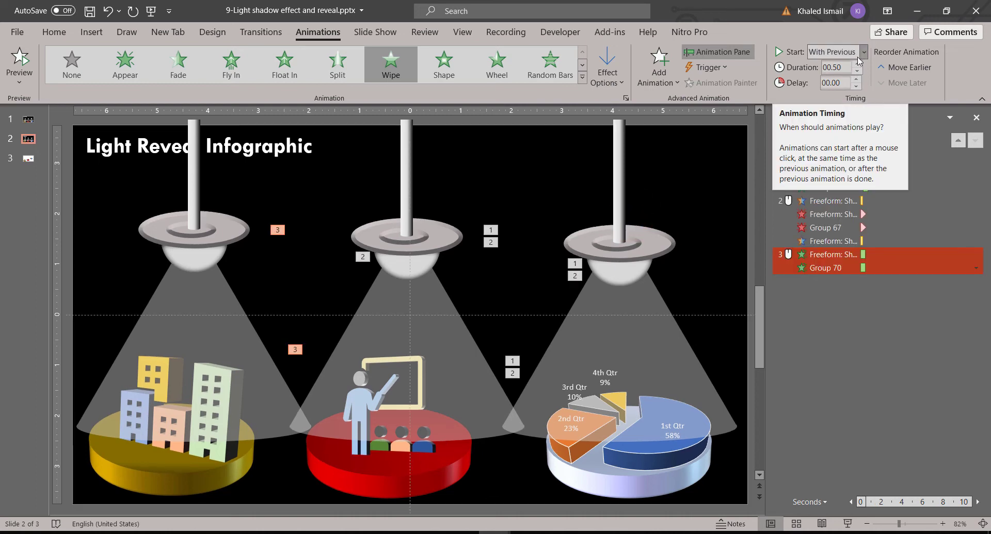
# Delay the Group 70 graphic's wipe by 00.25 seconds and start the slide show.
pyautogui.click(836, 269)
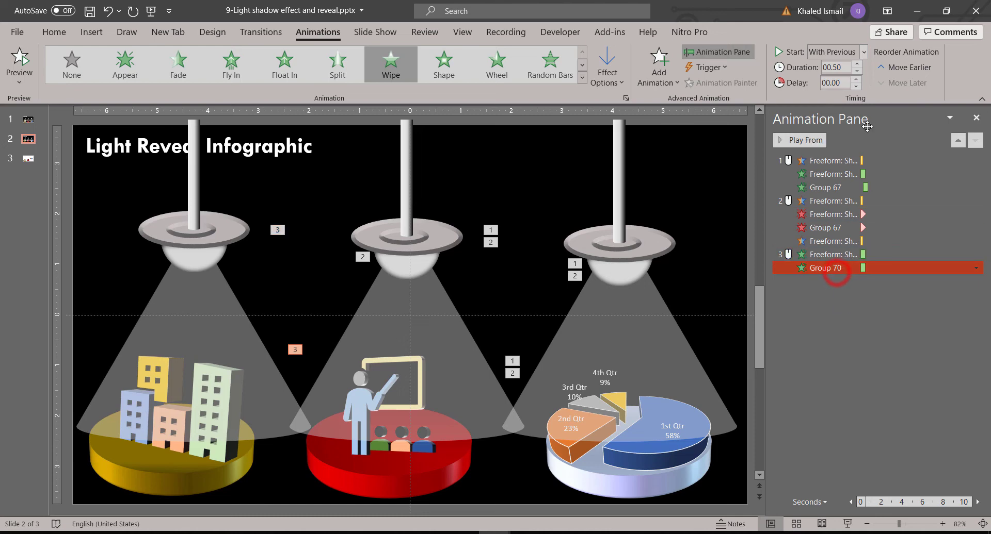
pyautogui.click(856, 80)
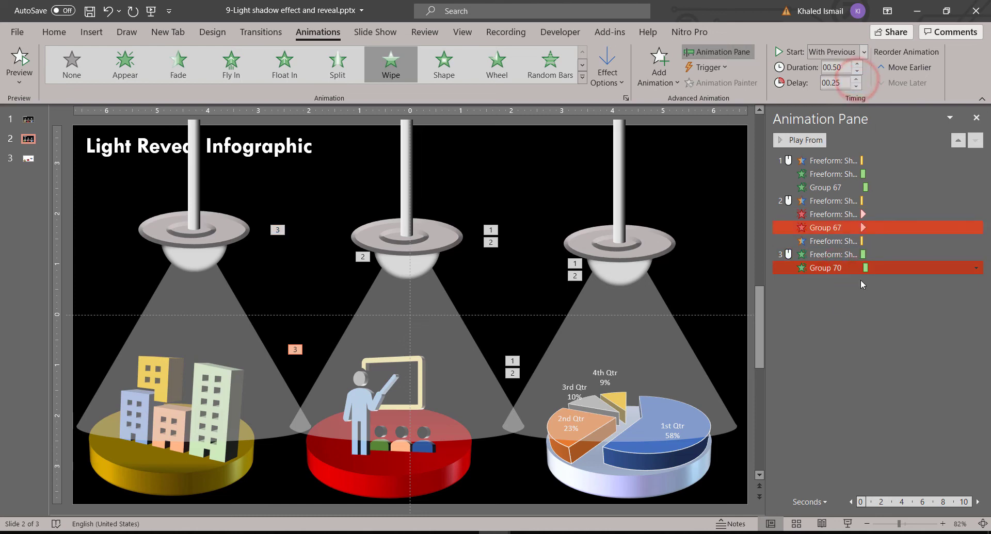
pyautogui.click(858, 295)
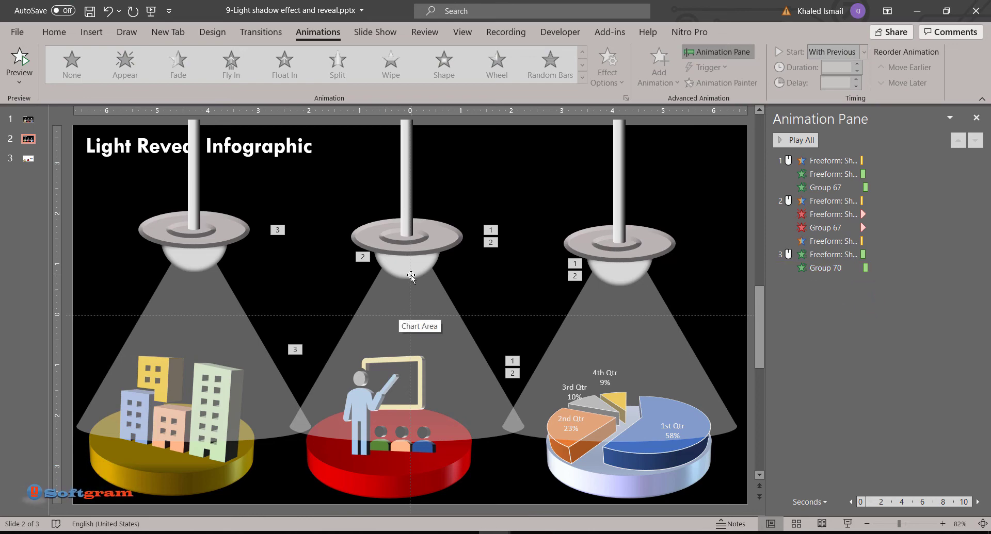
pyautogui.click(846, 524)
# Click through the lamps lighting in the show, then exit and select the middle bulb for a new effect.
pyautogui.click(804, 378)
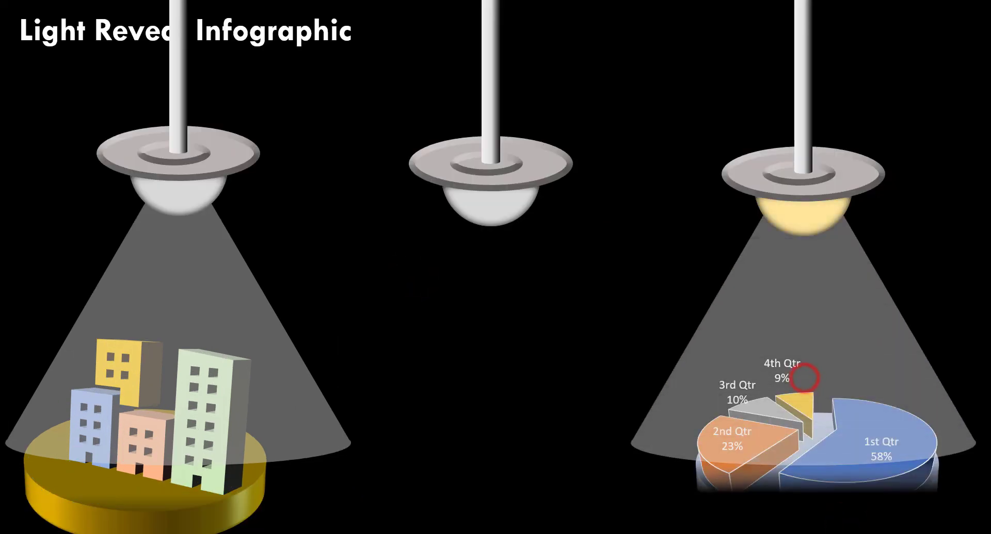
pyautogui.click(610, 336)
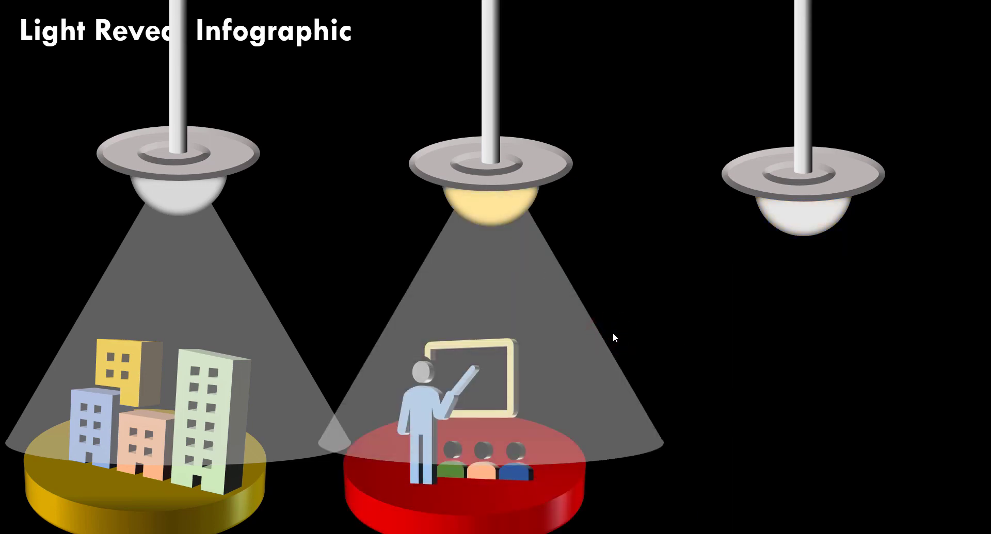
pyautogui.press('Escape')
pyautogui.click(418, 266)
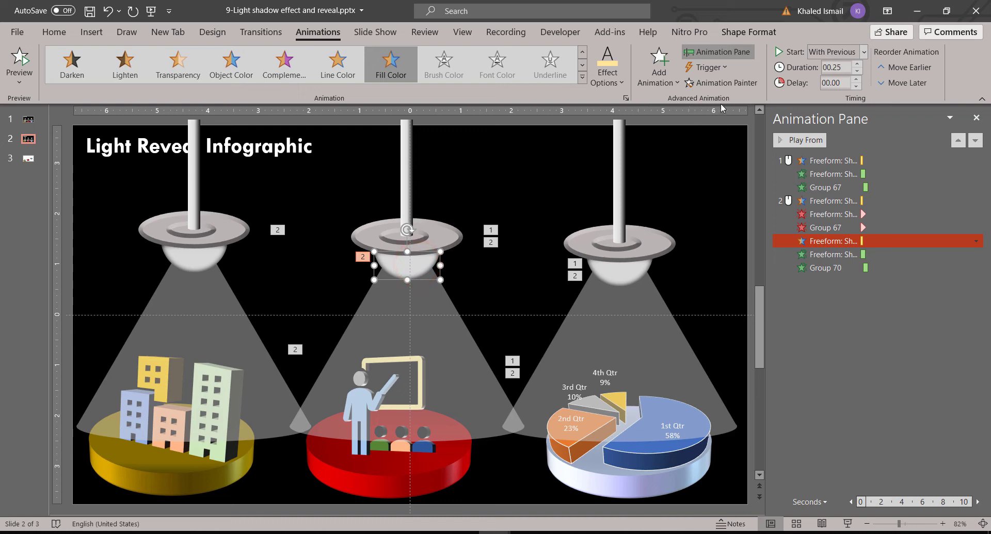
pyautogui.click(660, 78)
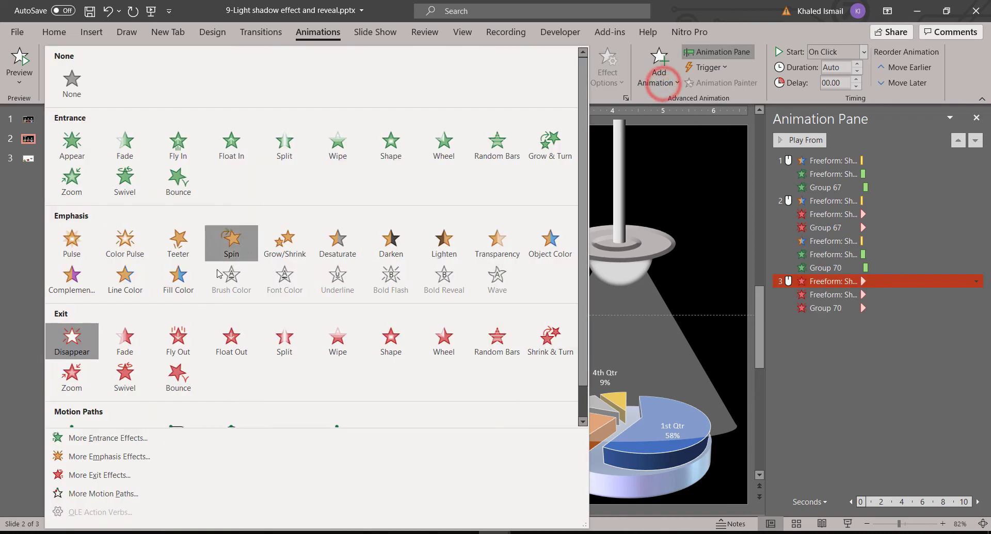
# Give the middle bulb an on-click Fill Color change to a new colour lasting 00.25 seconds.
pyautogui.click(185, 298)
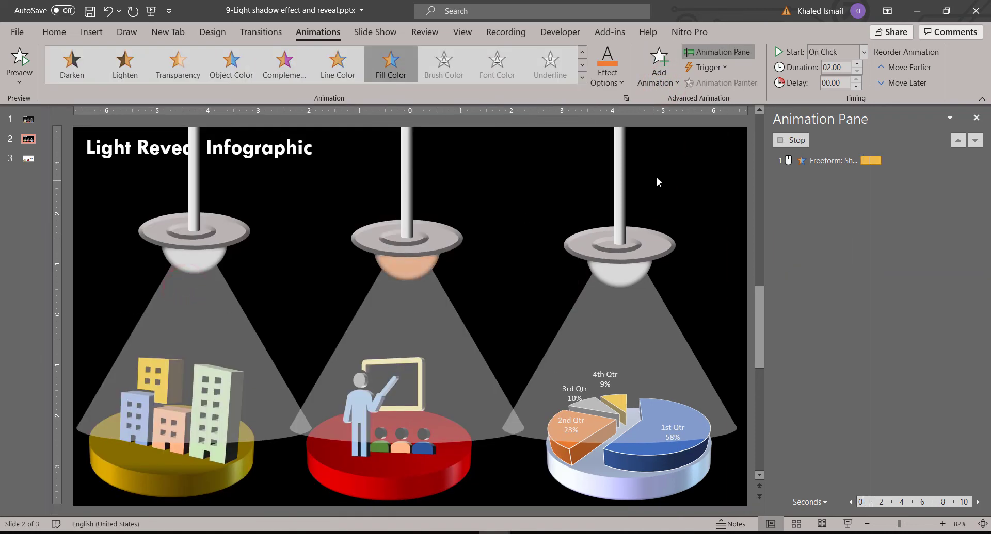
pyautogui.click(601, 85)
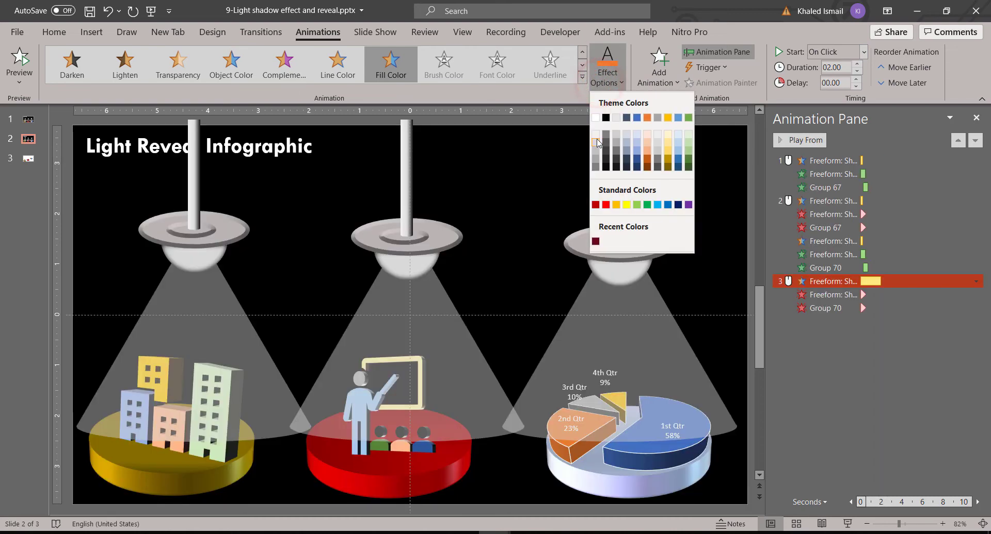
pyautogui.click(596, 144)
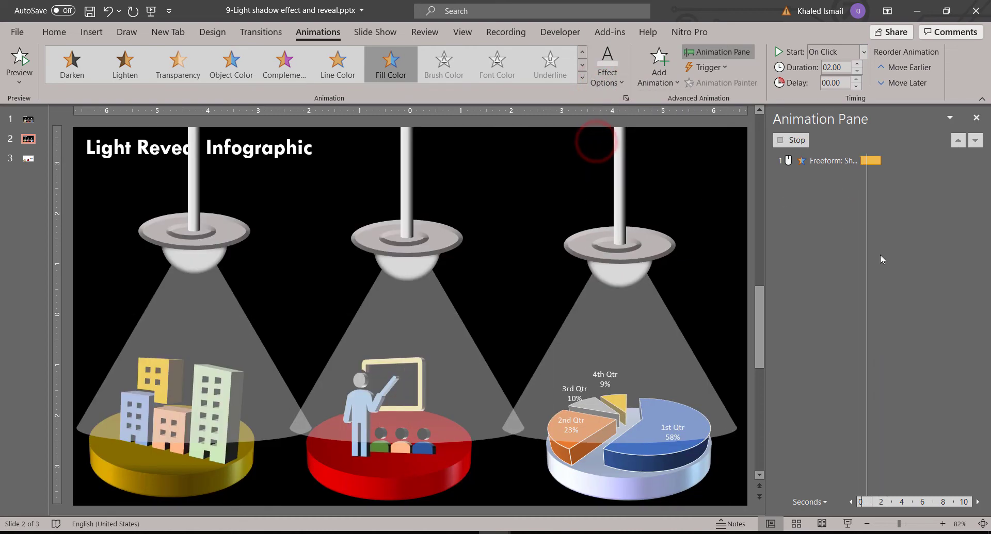
pyautogui.click(855, 72)
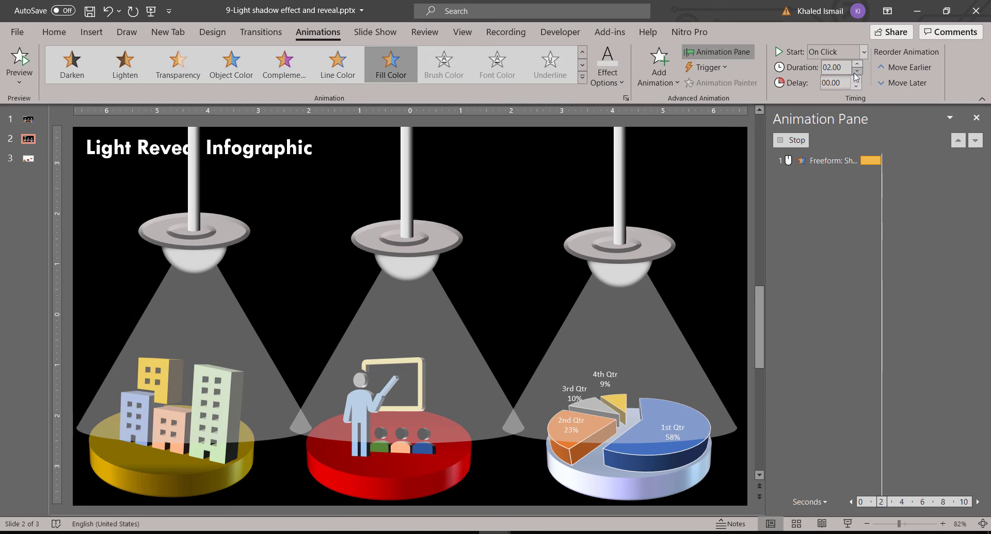
pyautogui.click(854, 72)
pyautogui.click(855, 72)
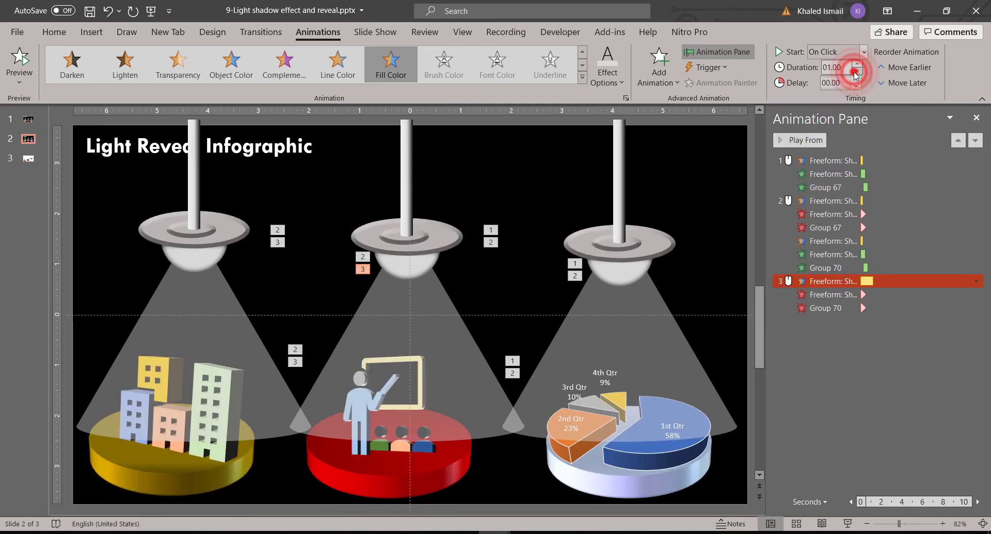
pyautogui.click(855, 72)
pyautogui.click(855, 72)
pyautogui.click(855, 72)
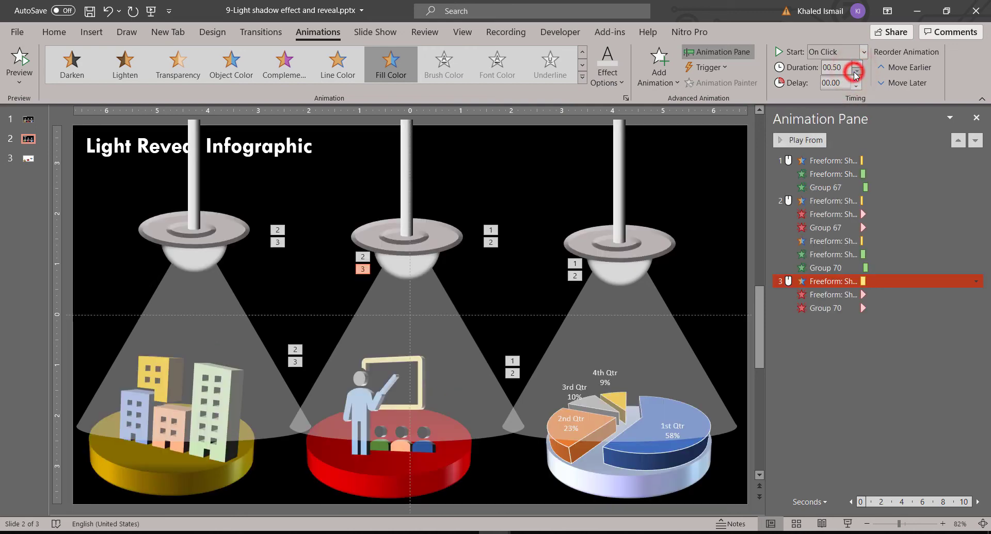
pyautogui.click(855, 72)
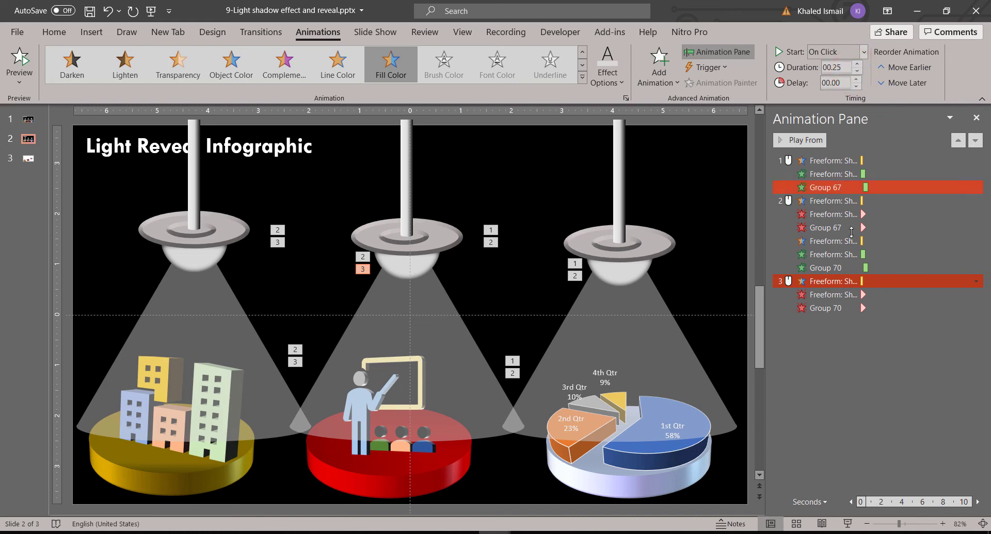
# Play the show, watching the middle lamp light up then go dark, and exit to editing.
pyautogui.click(830, 374)
pyautogui.click(850, 526)
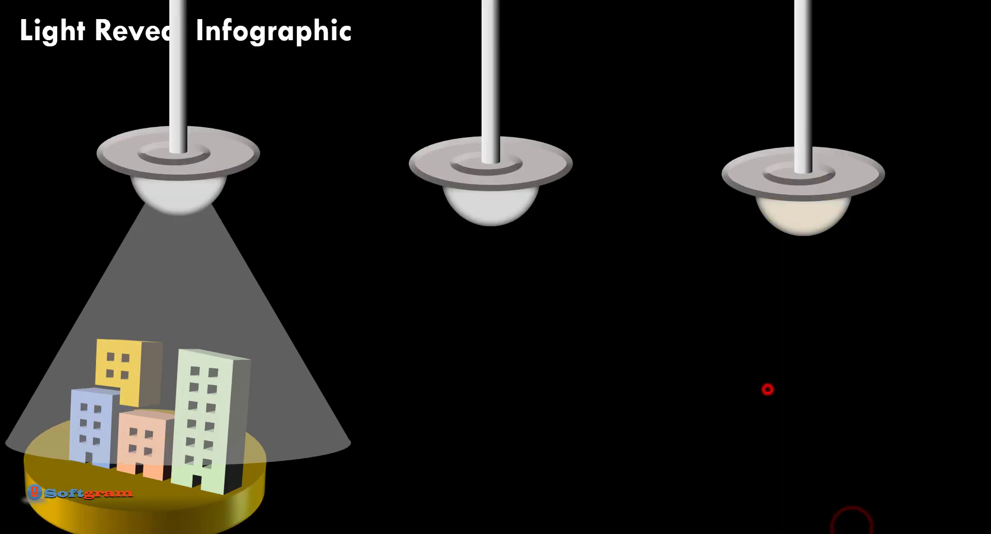
pyautogui.click(674, 360)
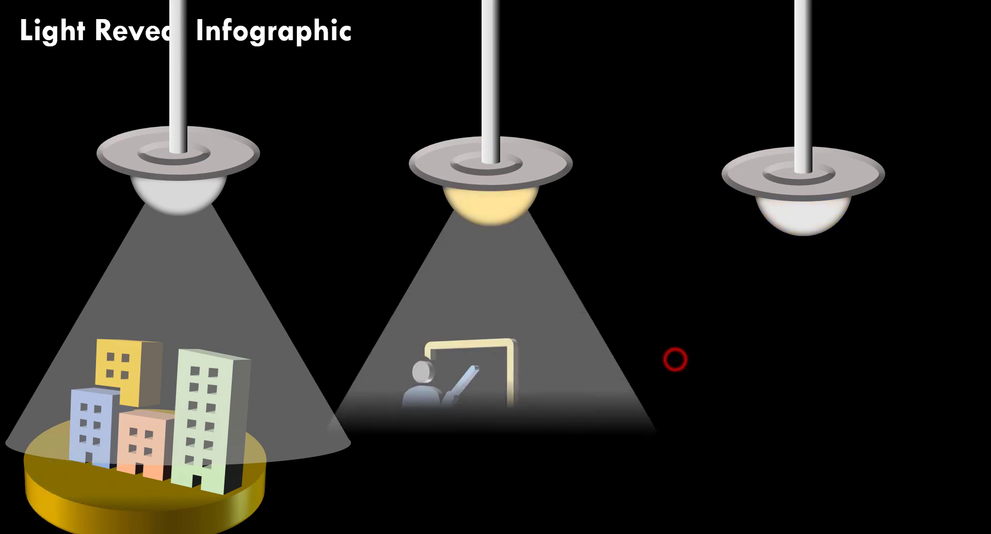
pyautogui.click(677, 360)
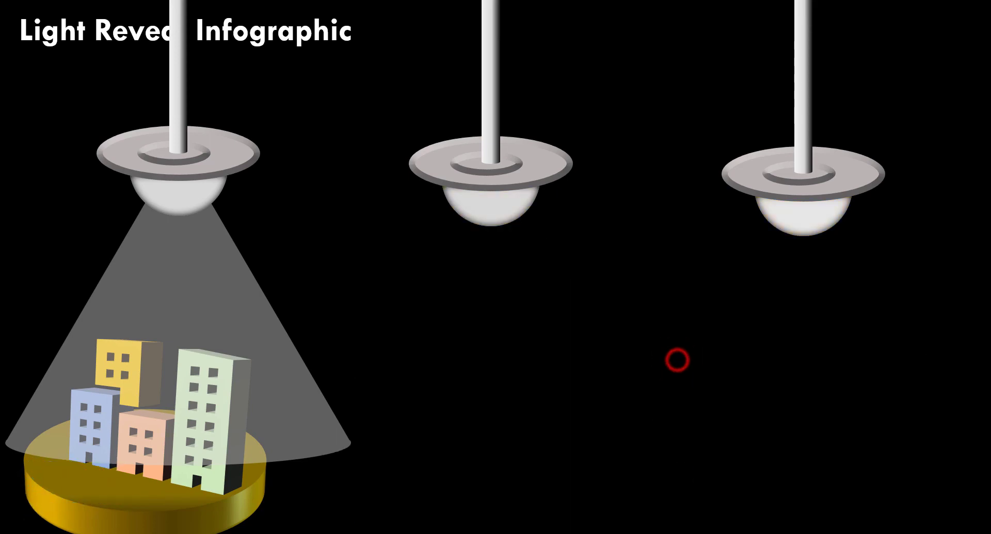
pyautogui.press('Escape')
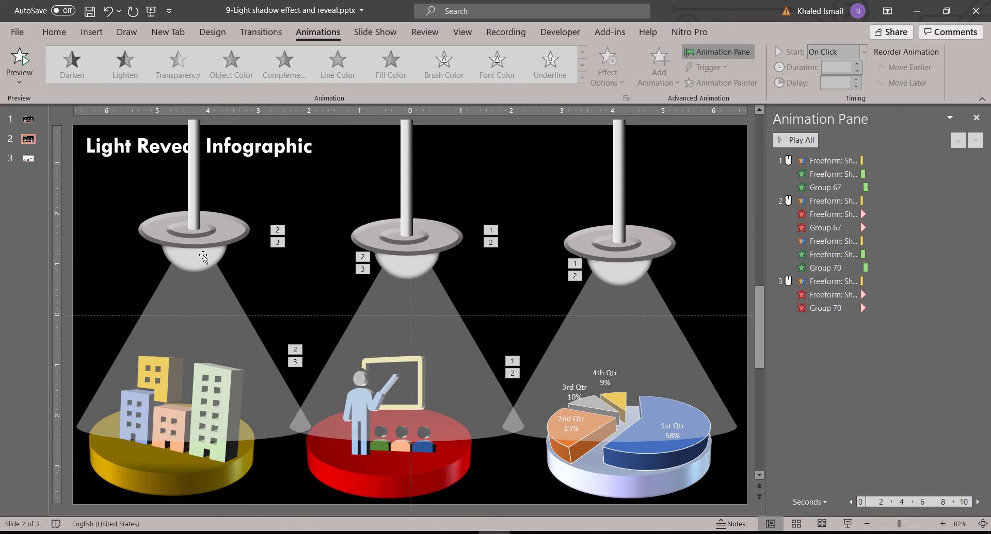
# Add a Fill Color emphasis turning the left lamp's bulb light gold.
pyautogui.click(202, 256)
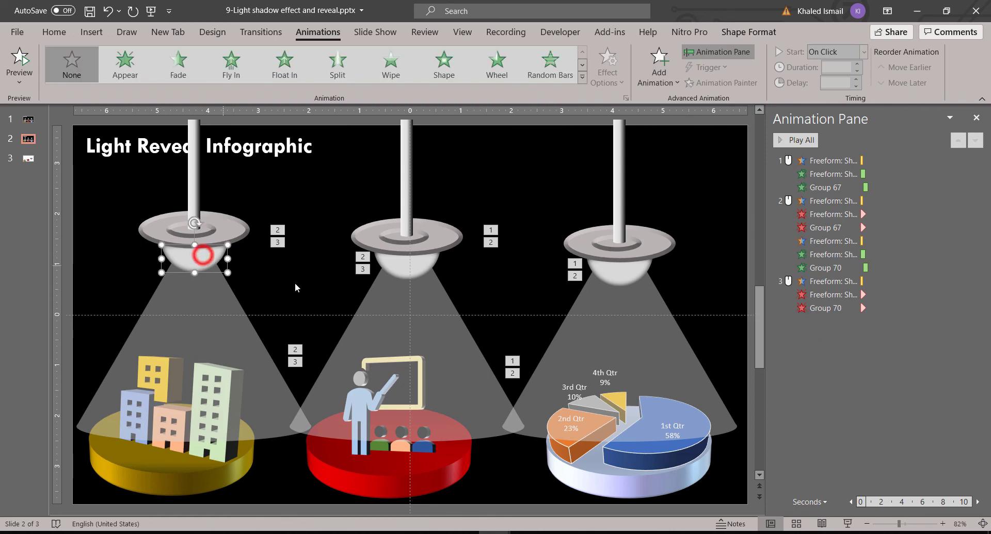
pyautogui.click(673, 81)
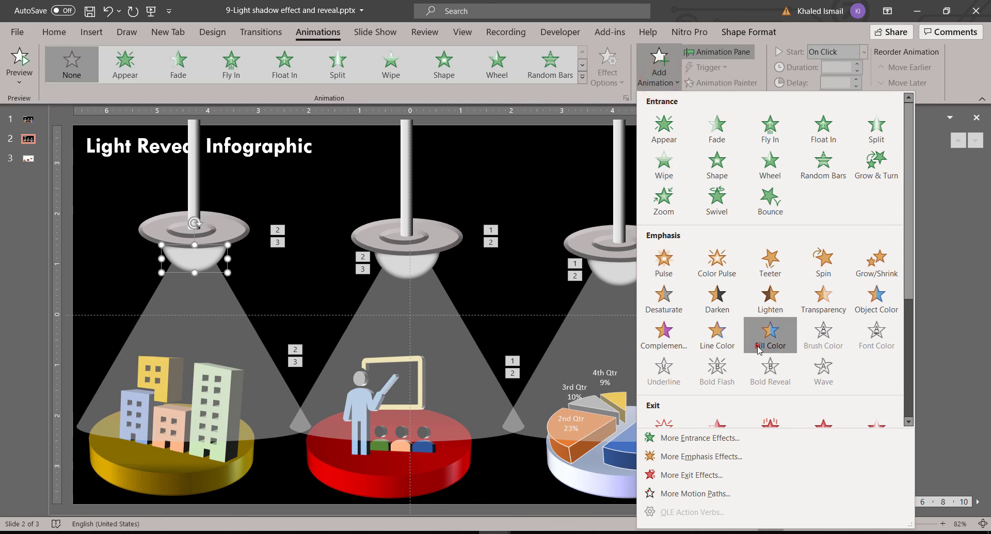
pyautogui.click(758, 346)
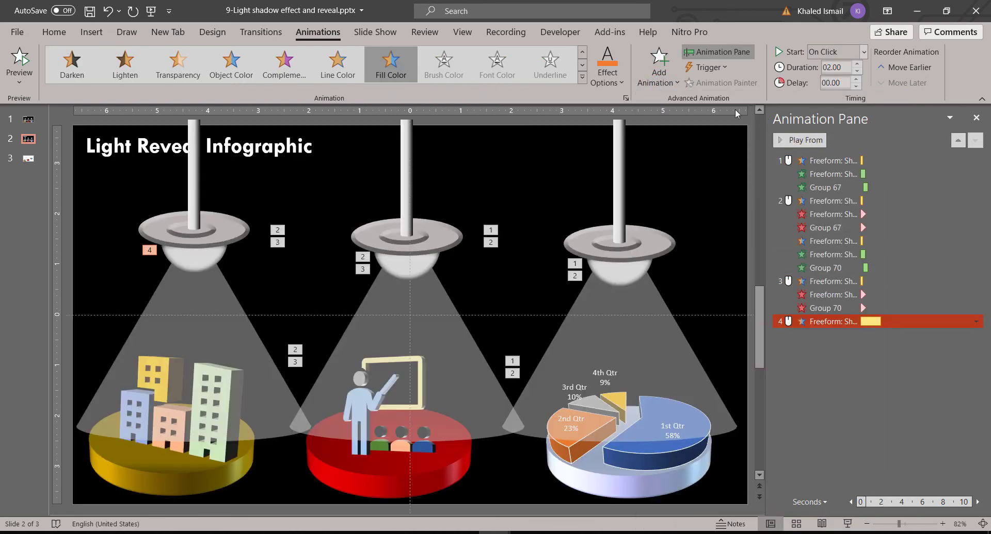
pyautogui.click(605, 85)
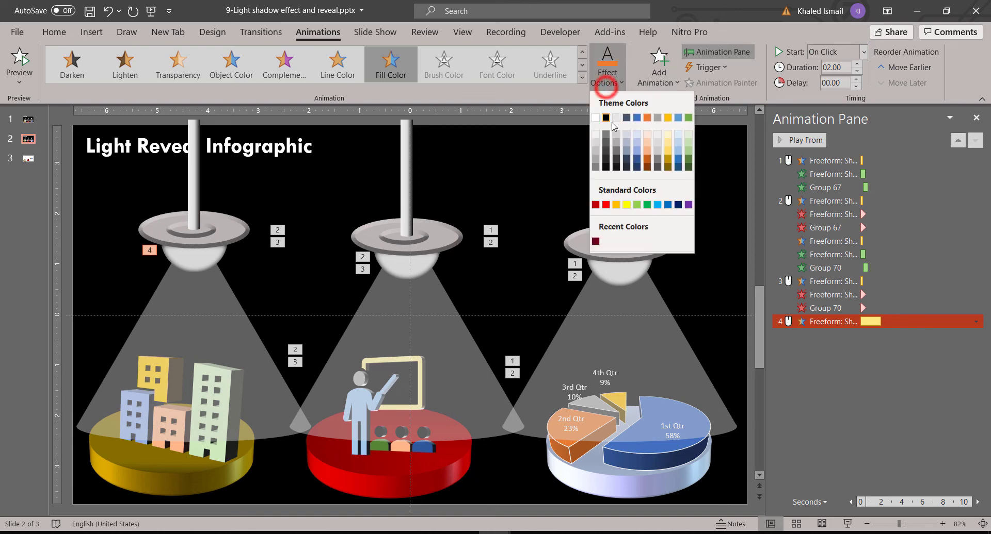
pyautogui.click(667, 135)
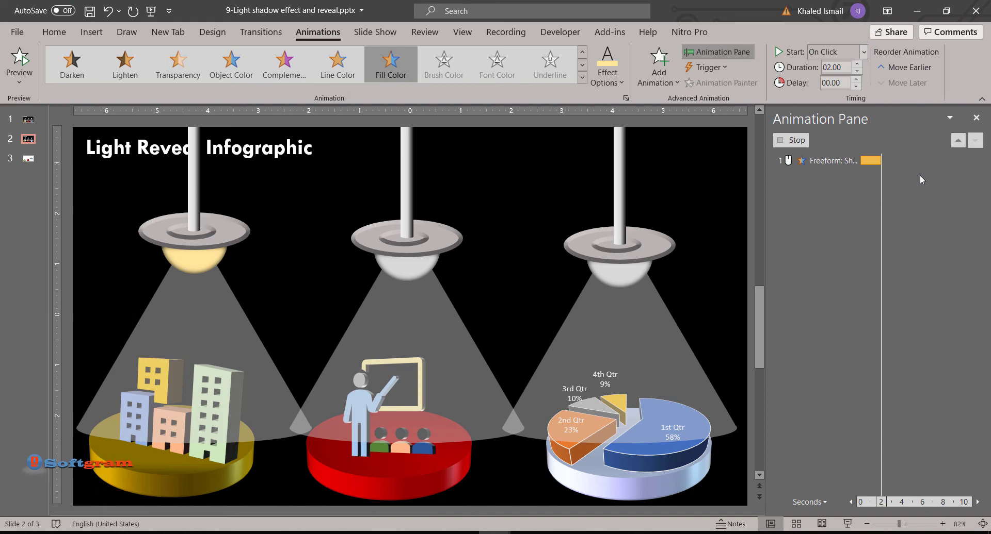
# Set the left bulb's fill change to 00.25 seconds, starting With Previous.
pyautogui.click(856, 73)
pyautogui.click(857, 74)
pyautogui.click(857, 73)
pyautogui.click(857, 73)
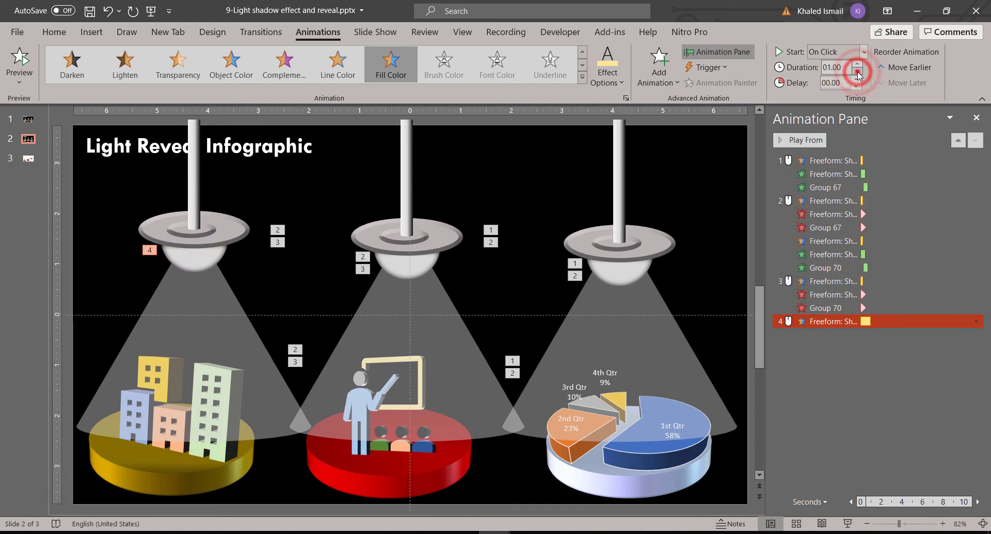
pyautogui.click(857, 73)
pyautogui.click(857, 73)
pyautogui.click(857, 74)
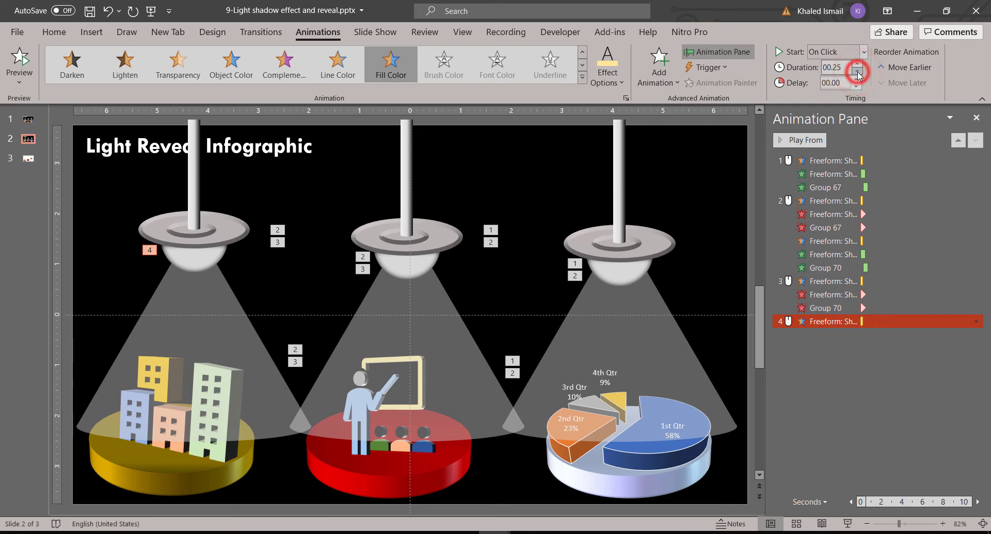
pyautogui.click(836, 52)
pyautogui.click(836, 81)
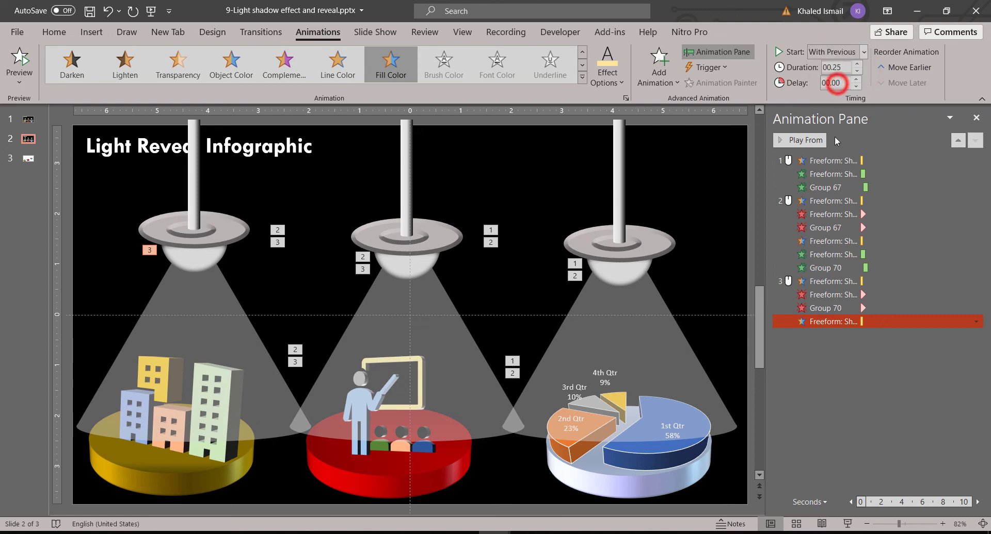
# Apply a Wipe entrance to the left lamp's light cone and buildings group together.
pyautogui.click(219, 310)
pyautogui.keyDown('shift'); pyautogui.click(200, 461); pyautogui.keyUp('shift')
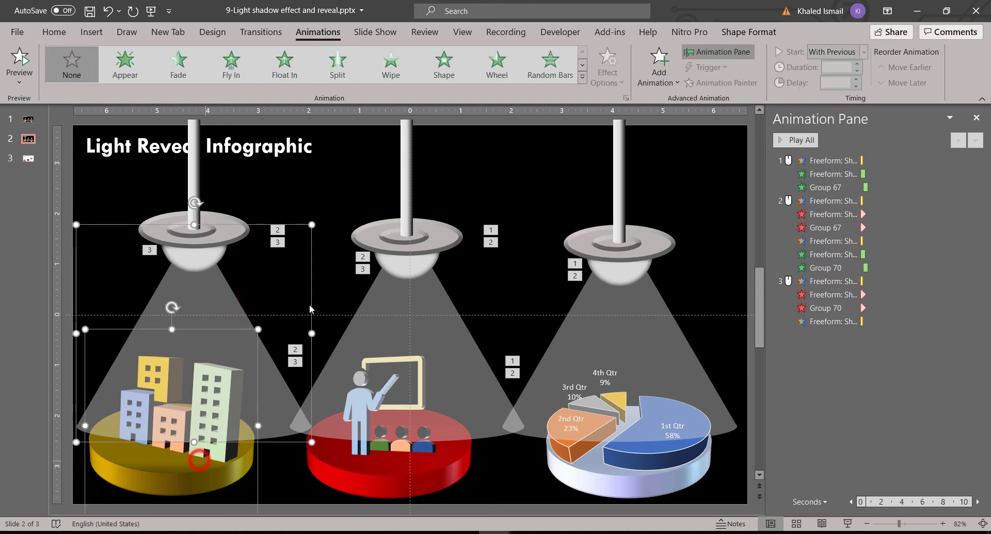
pyautogui.click(398, 71)
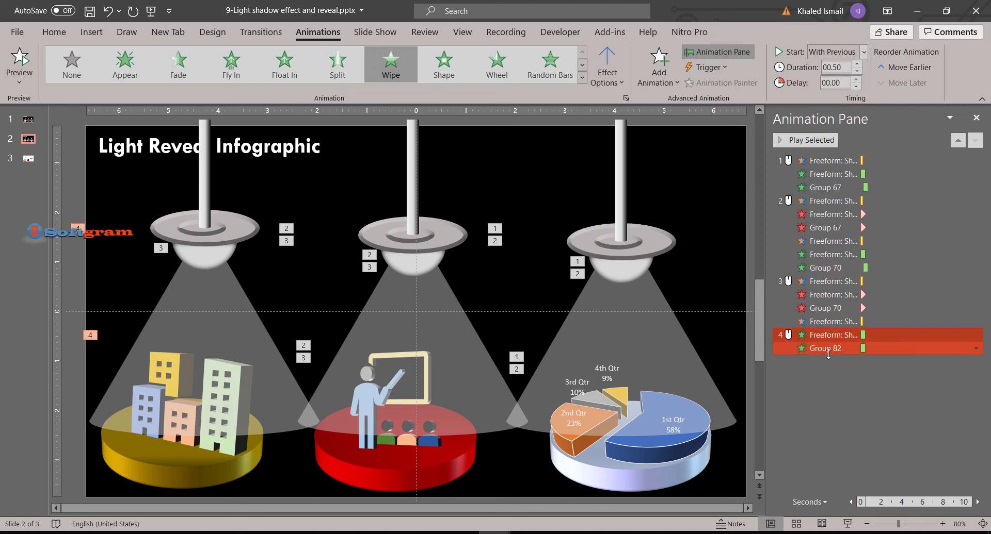
# Set both wipes to start With Previous and delay the buildings' wipe by 00.25 seconds.
pyautogui.click(825, 349)
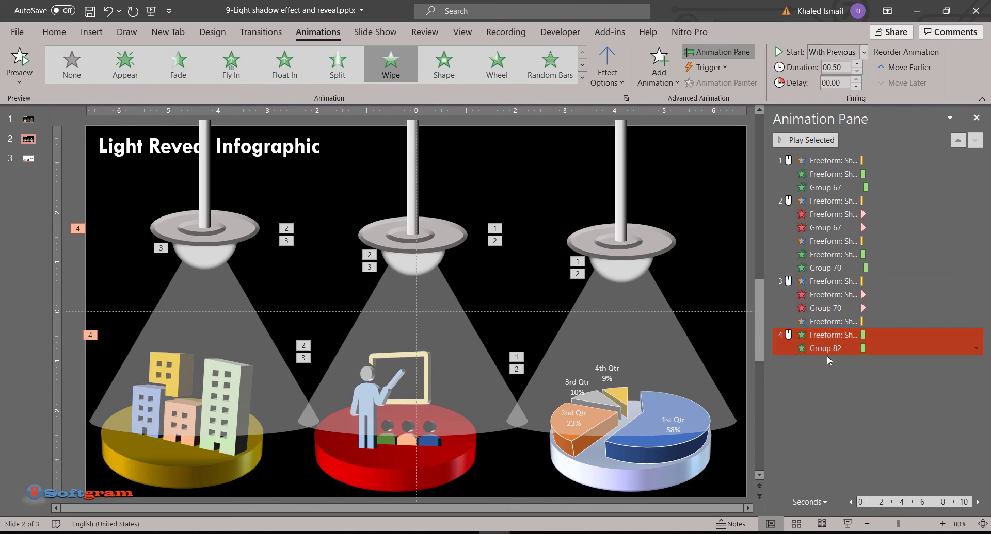
pyautogui.click(827, 338)
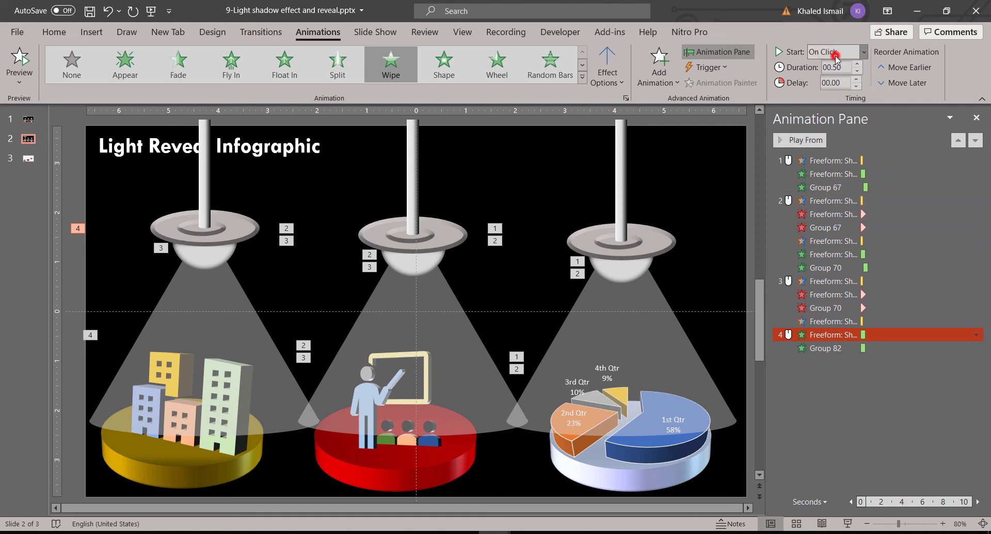
pyautogui.click(863, 52)
pyautogui.click(836, 83)
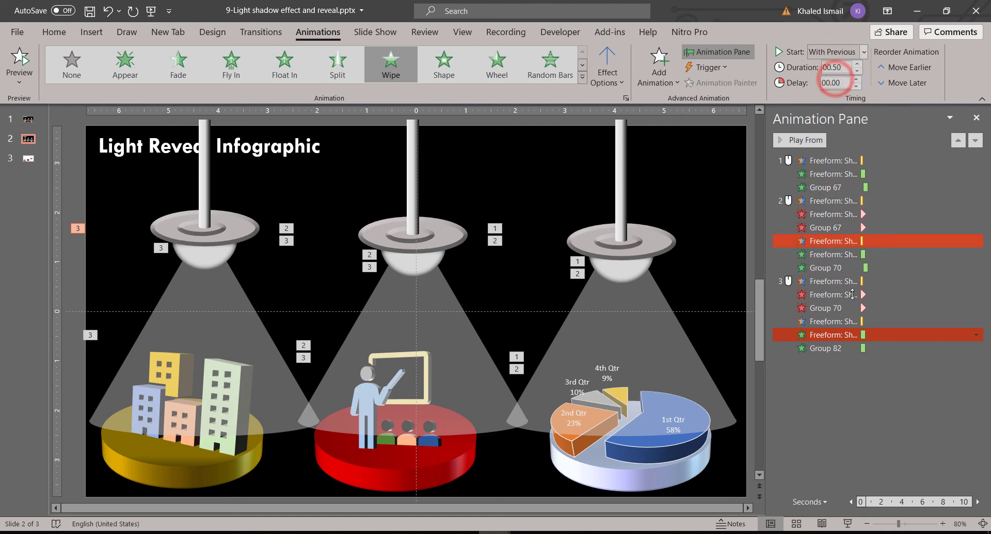
pyautogui.click(858, 348)
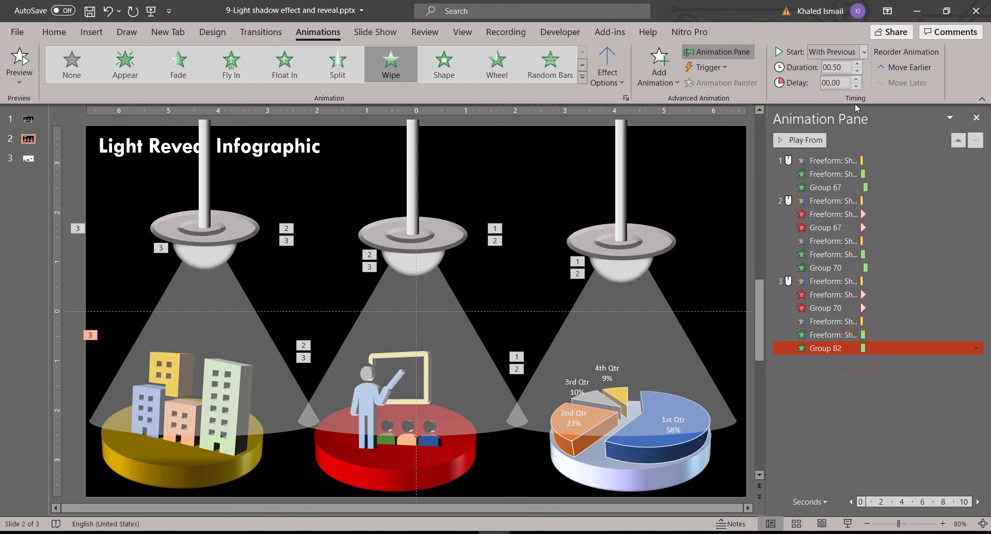
pyautogui.click(856, 81)
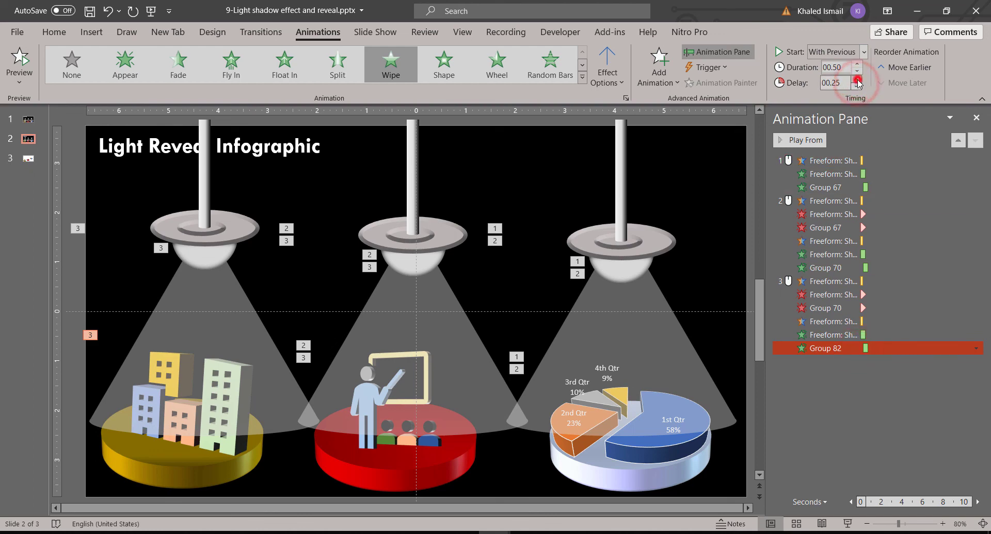
pyautogui.click(846, 369)
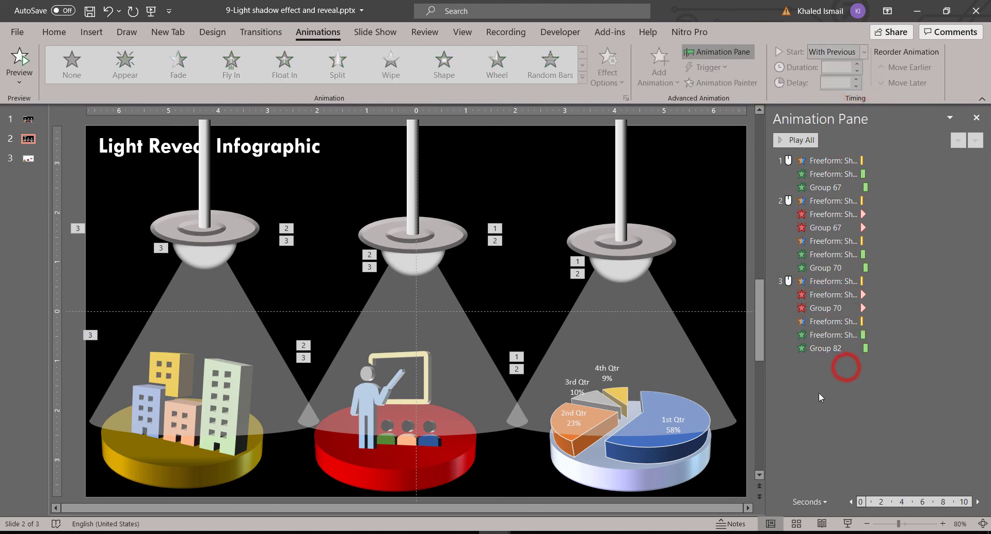
pyautogui.click(848, 526)
pyautogui.click(754, 468)
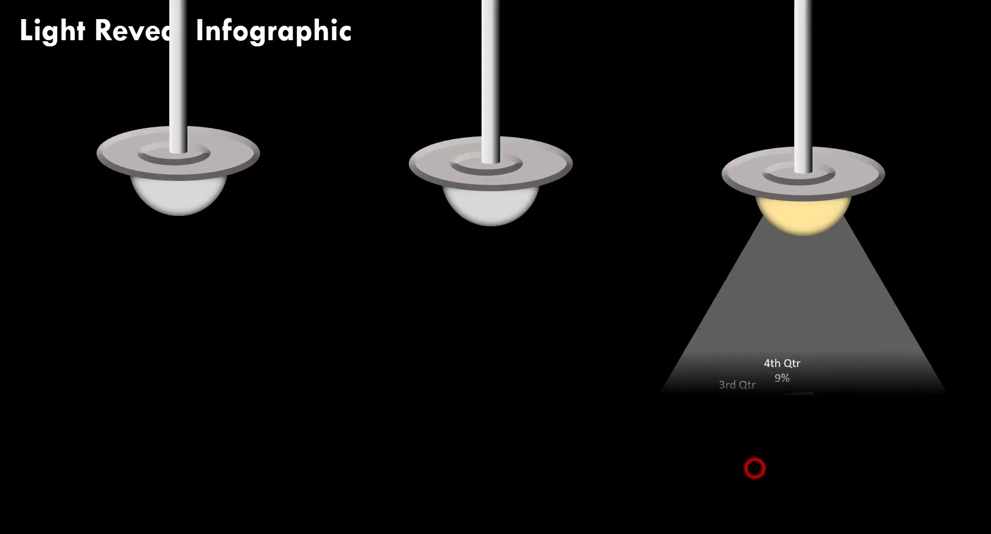
pyautogui.click(652, 425)
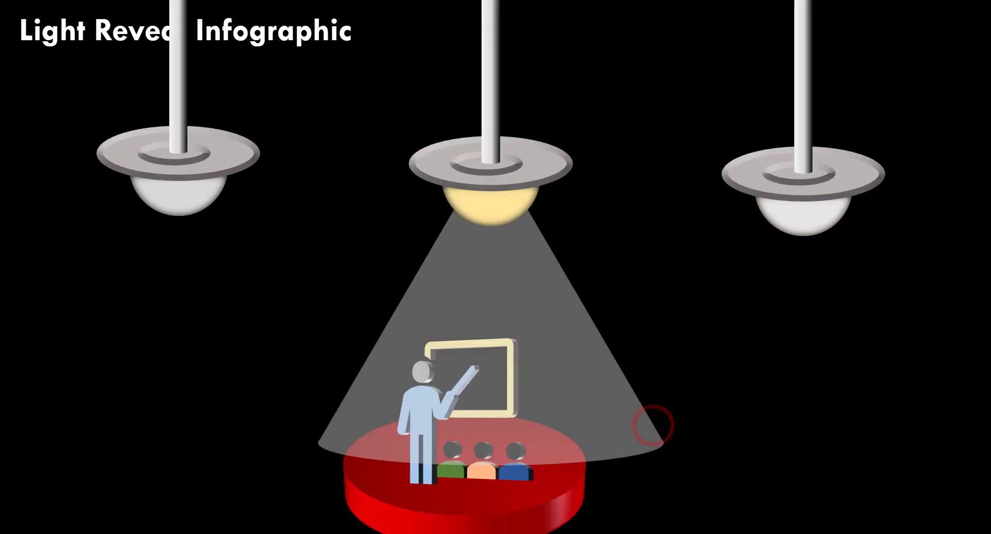
pyautogui.click(523, 391)
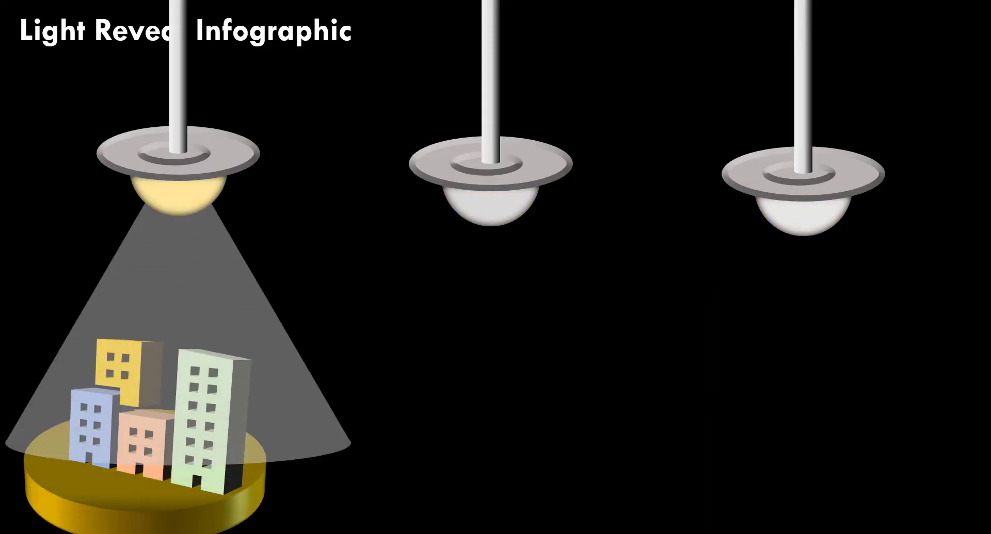
pyautogui.press('Escape')
pyautogui.click(814, 348)
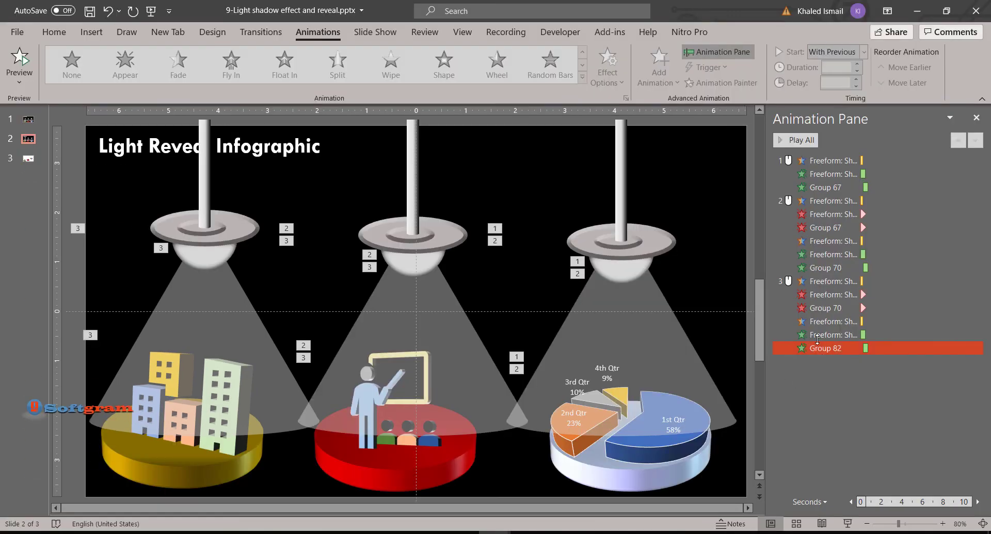
# Set the left cone and buildings wipe animations to come From Top.
pyautogui.keyDown('shift'); pyautogui.click(818, 335); pyautogui.keyUp('shift')
pyautogui.keyDown('shift'); pyautogui.click(814, 351); pyautogui.keyUp('shift')
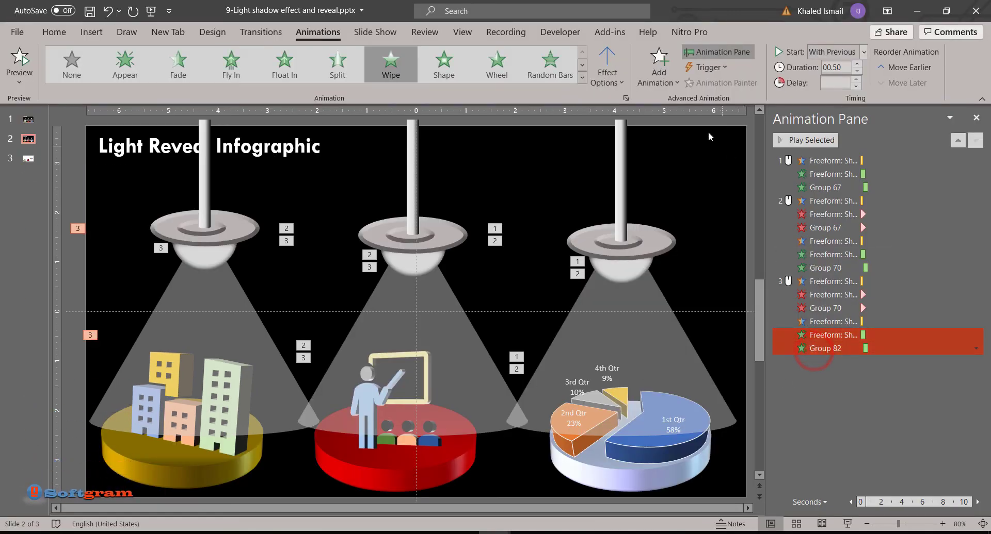
pyautogui.click(607, 72)
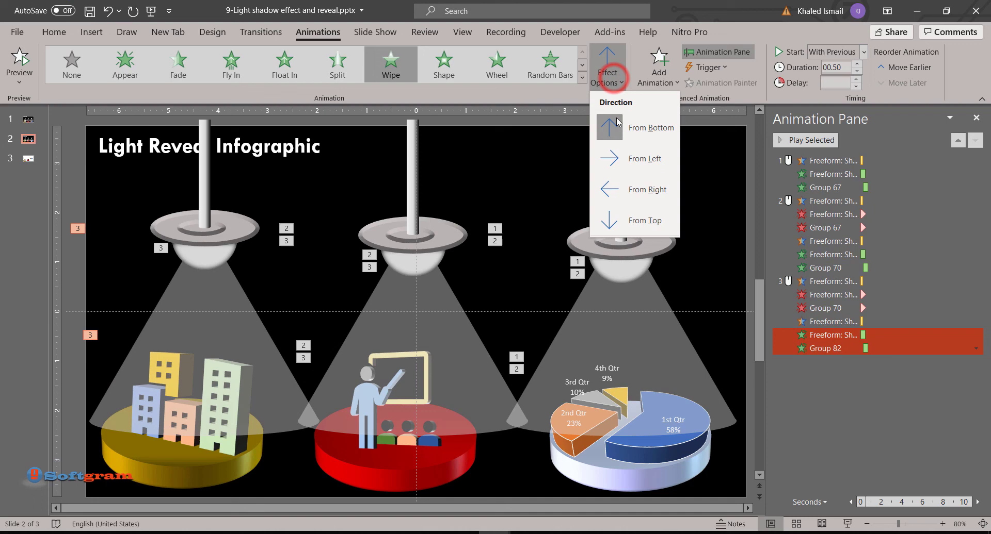
pyautogui.click(631, 216)
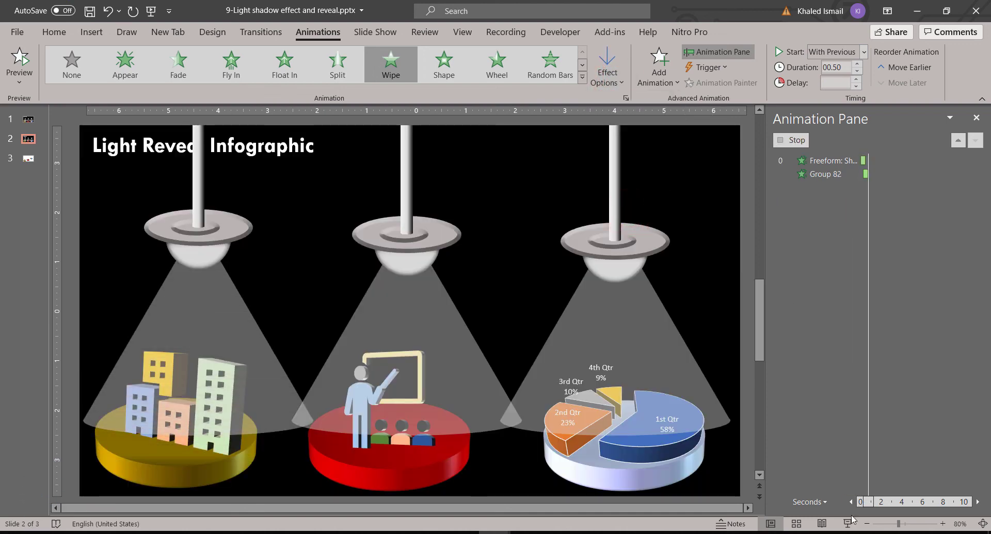
# Play the slide show from this slide, lighting right, middle, then left lamps and advancing past.
pyautogui.click(848, 523)
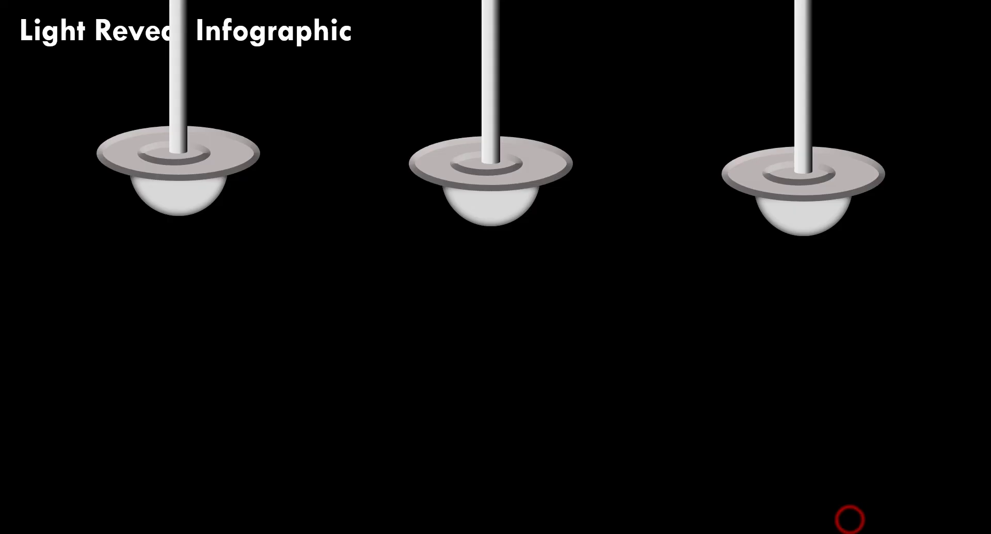
pyautogui.click(929, 389)
pyautogui.click(930, 390)
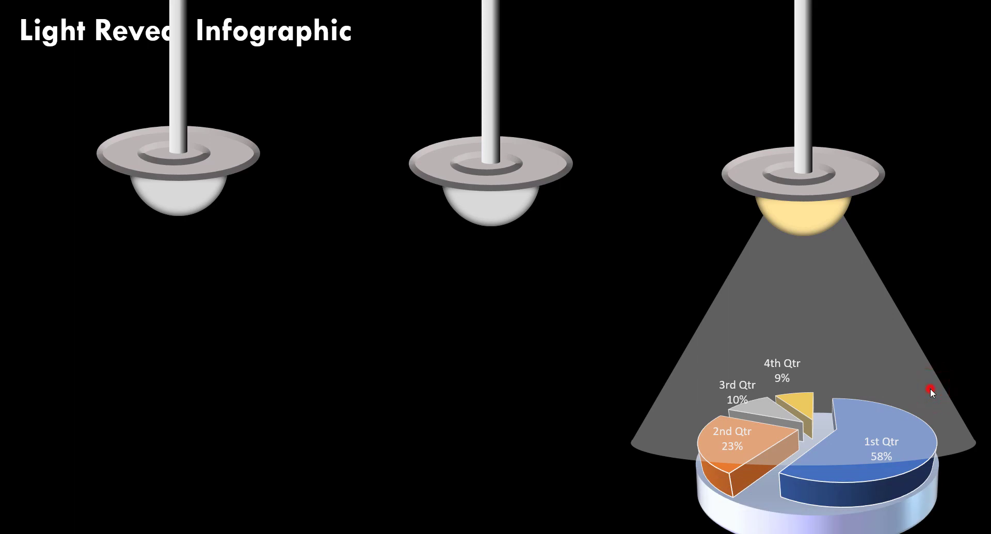
pyautogui.click(930, 390)
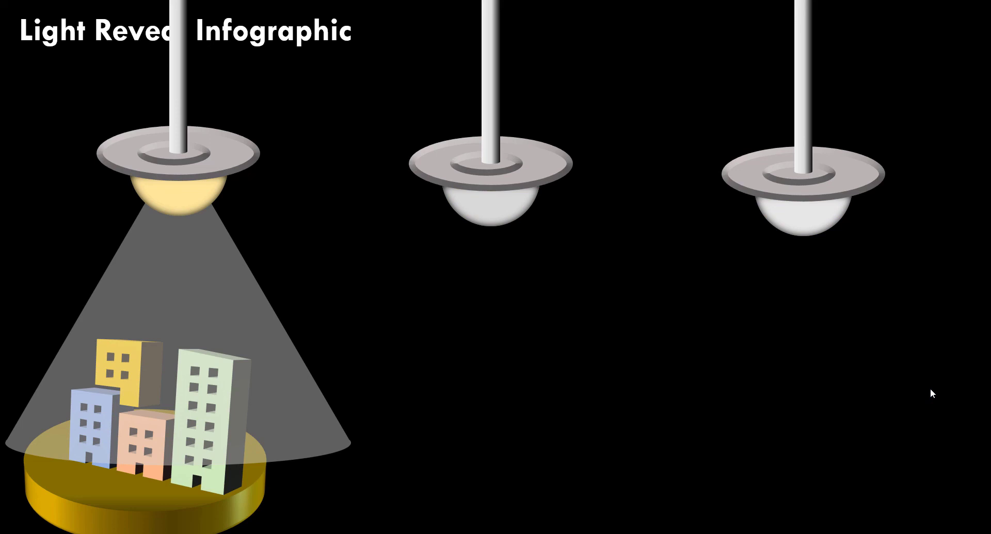
pyautogui.click(930, 390)
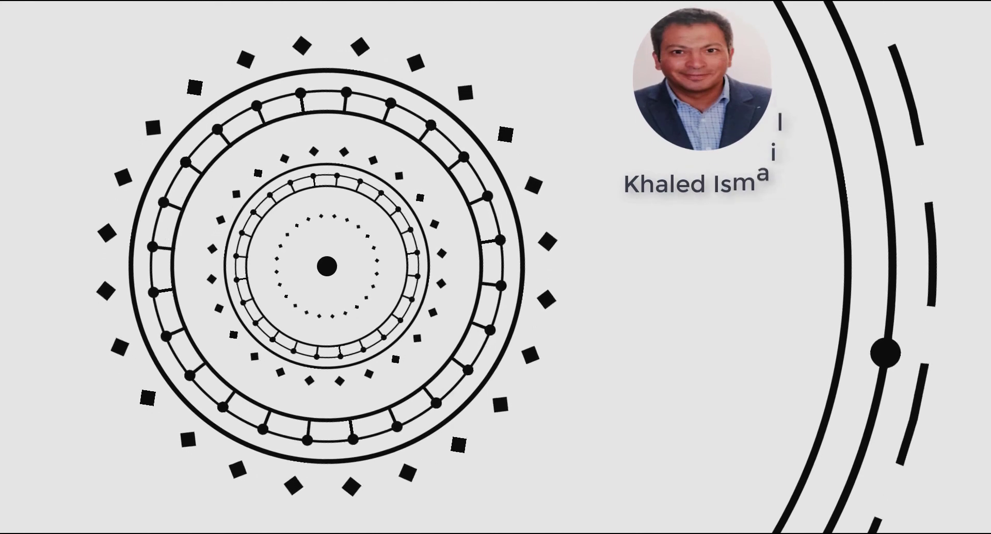